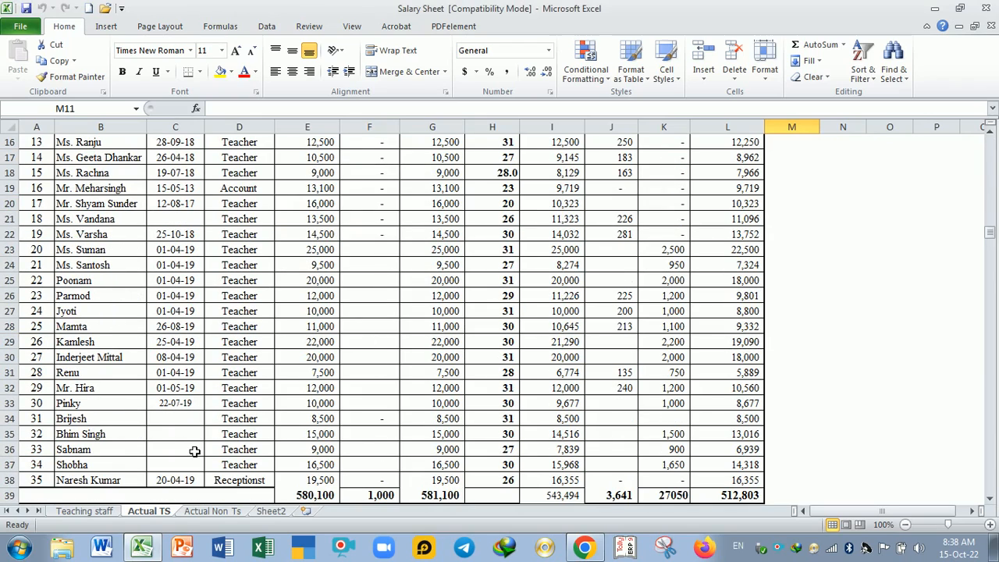
Step: Review the teaching staff's actual salary list and the full Teaching staff sheet, down to its non-teaching staff tables
scroll(437, 398, "up", 5)
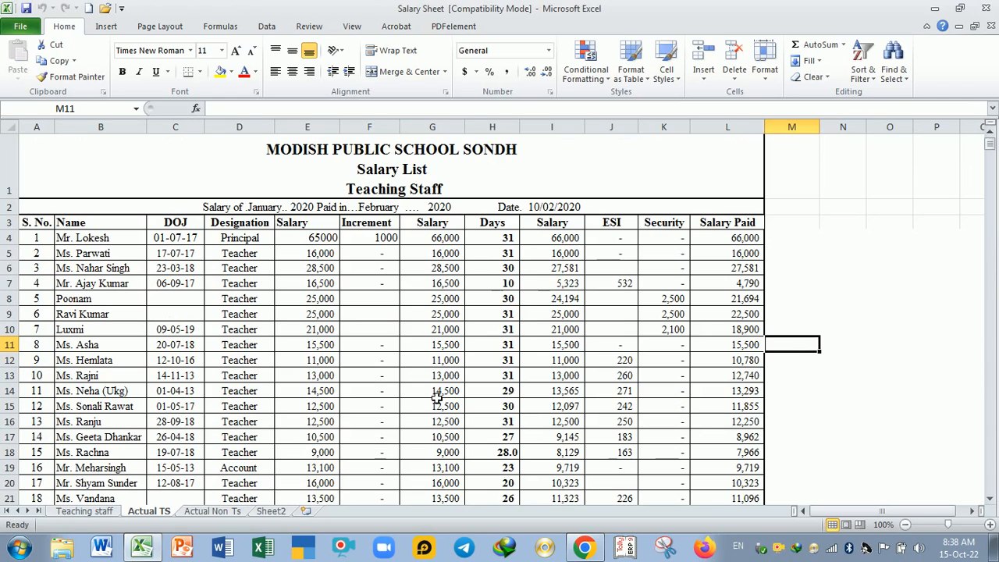
left_click(87, 513)
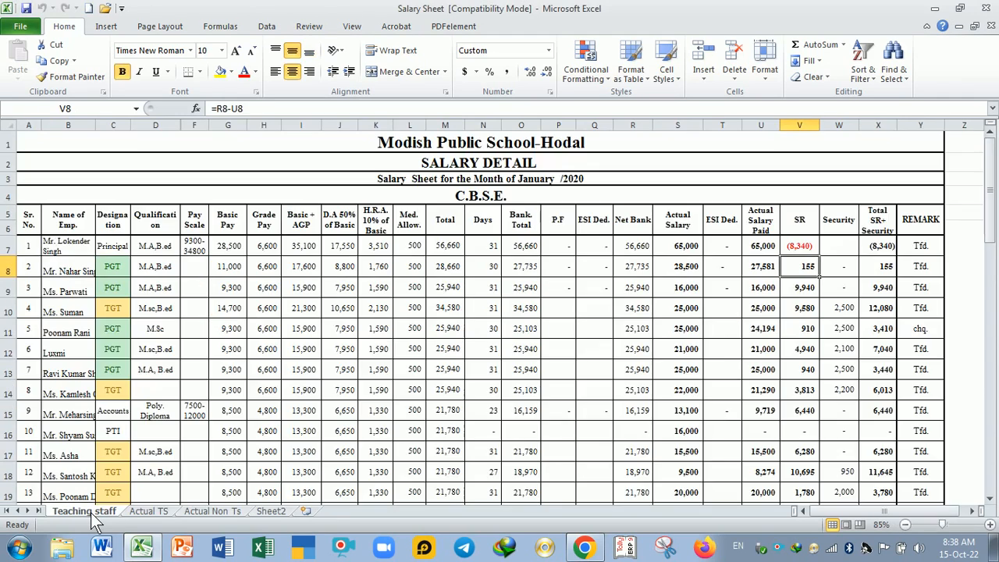
scroll(296, 330, "down", 6)
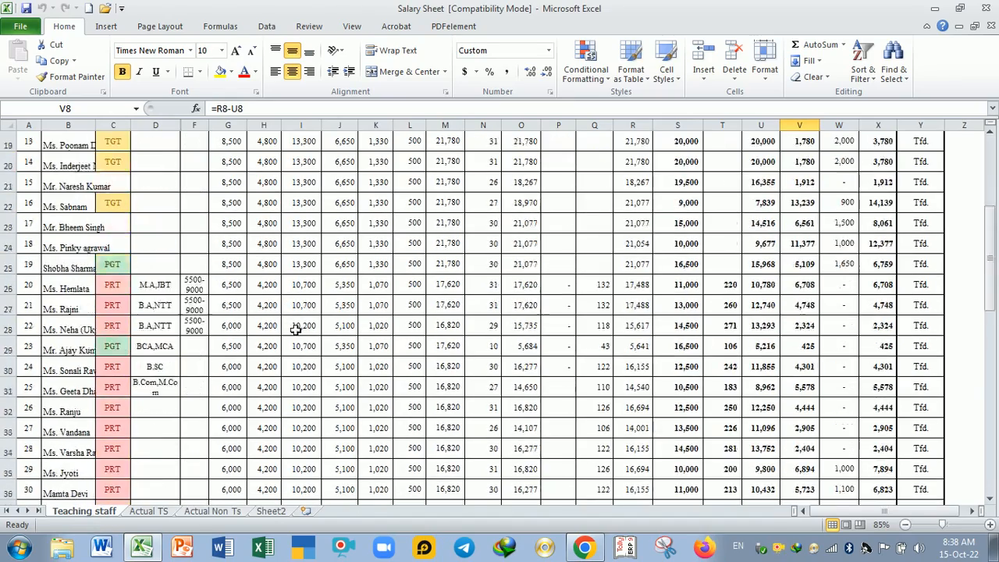
scroll(296, 329, "down", 10)
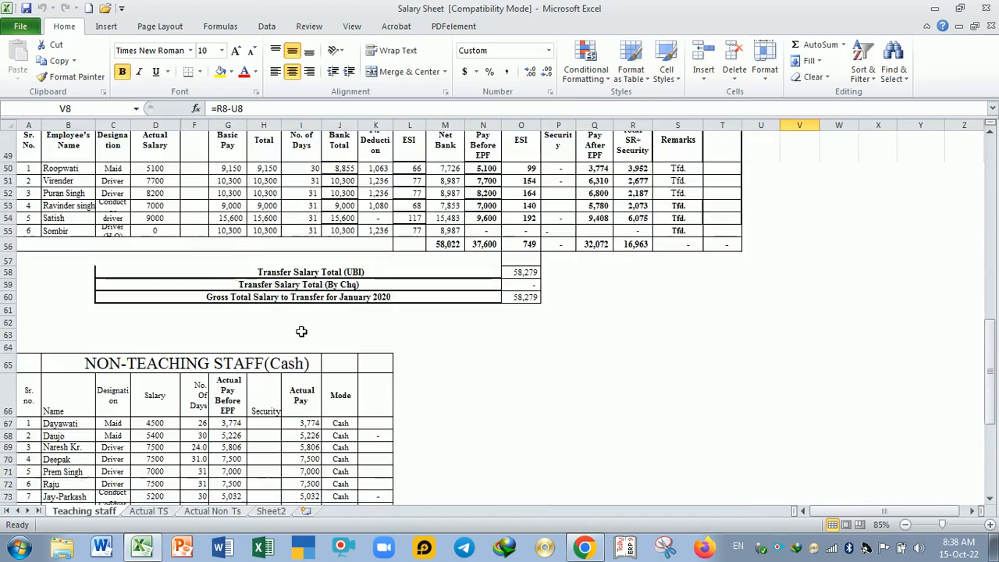
scroll(302, 332, "down", 6)
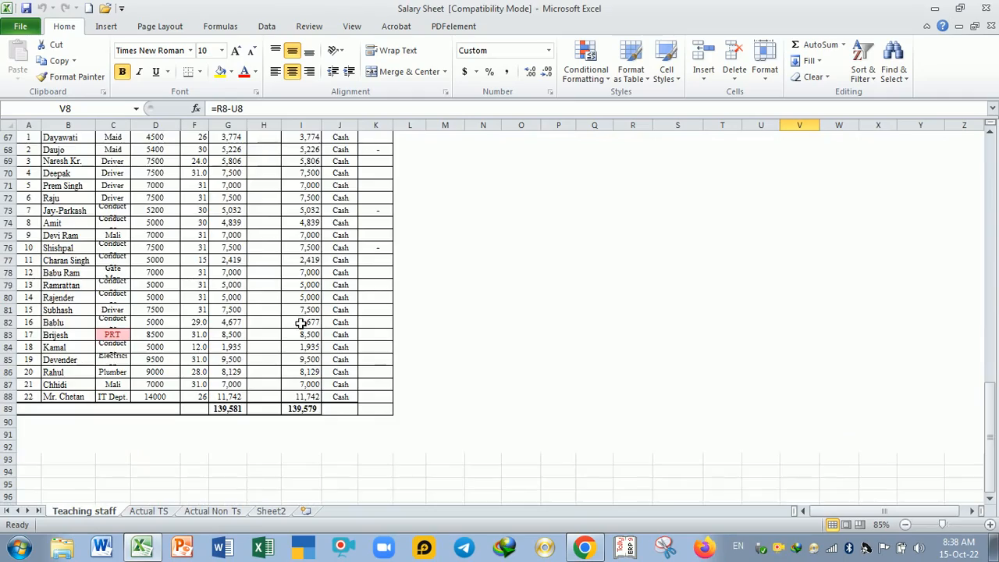
scroll(301, 323, "up", 20)
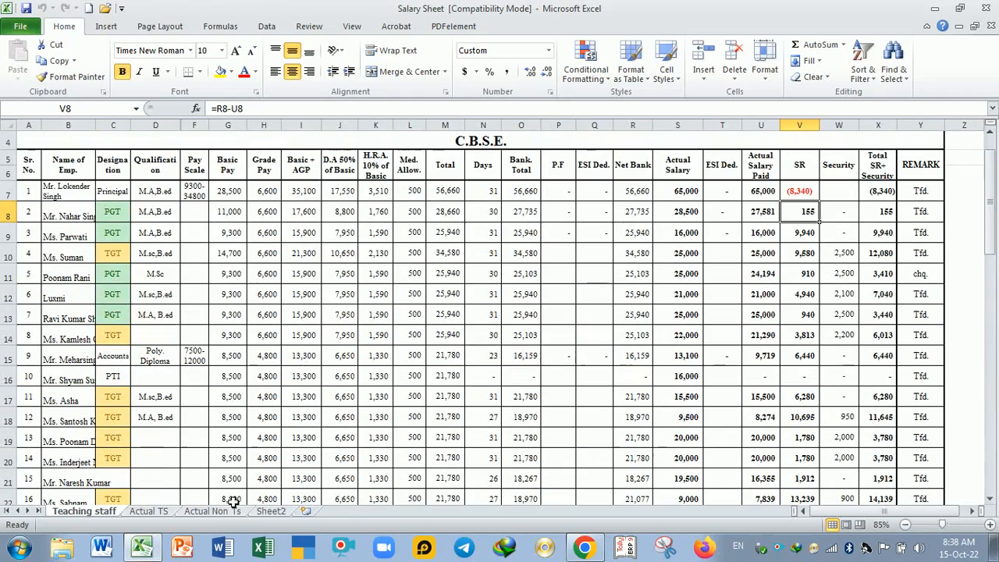
Step: Review the complete non-teaching staff salary list on the Actual Non Ts sheet
left_click(212, 511)
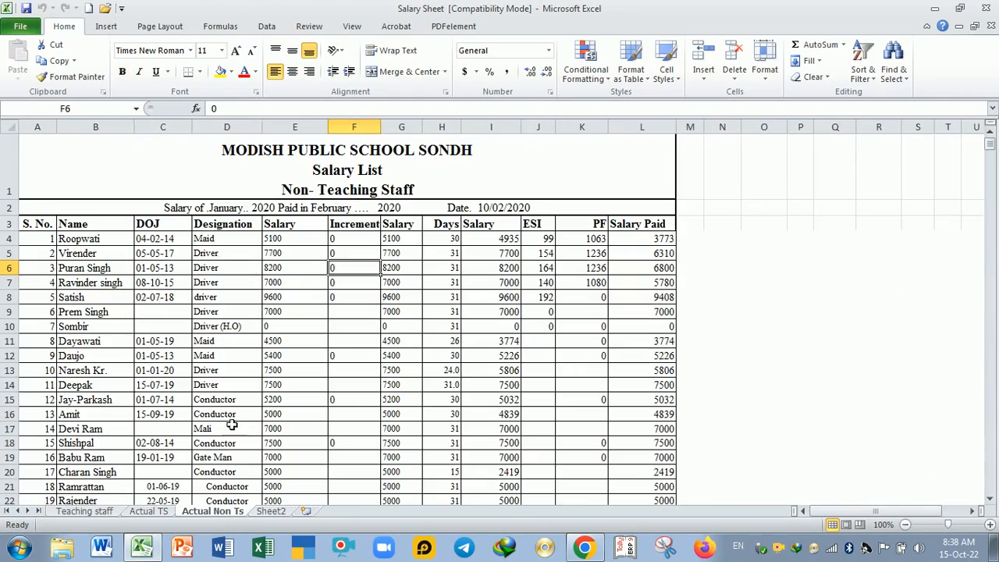
scroll(267, 344, "down", 3)
scroll(266, 345, "down", 2)
scroll(266, 348, "up", 5)
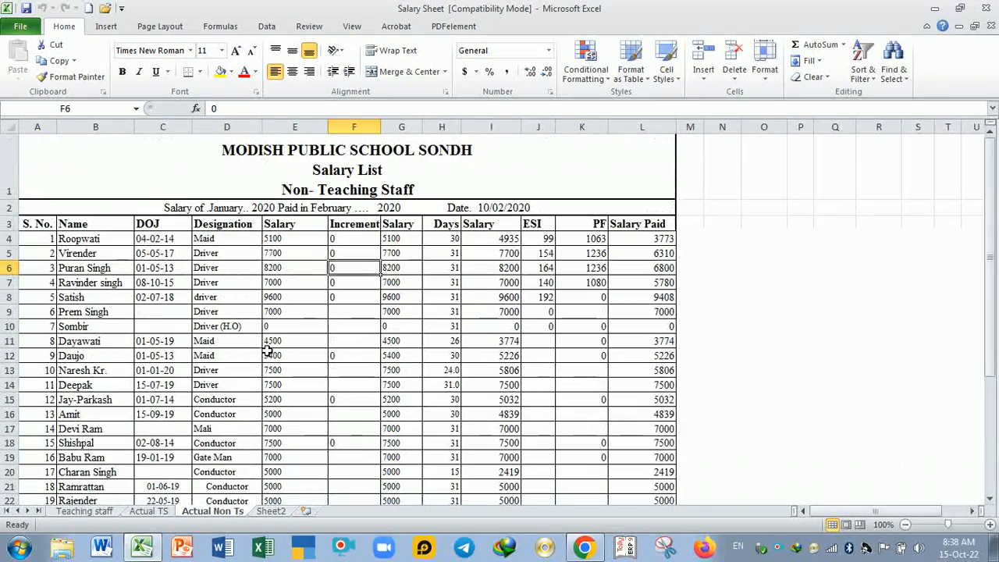
scroll(223, 299, "down", 4)
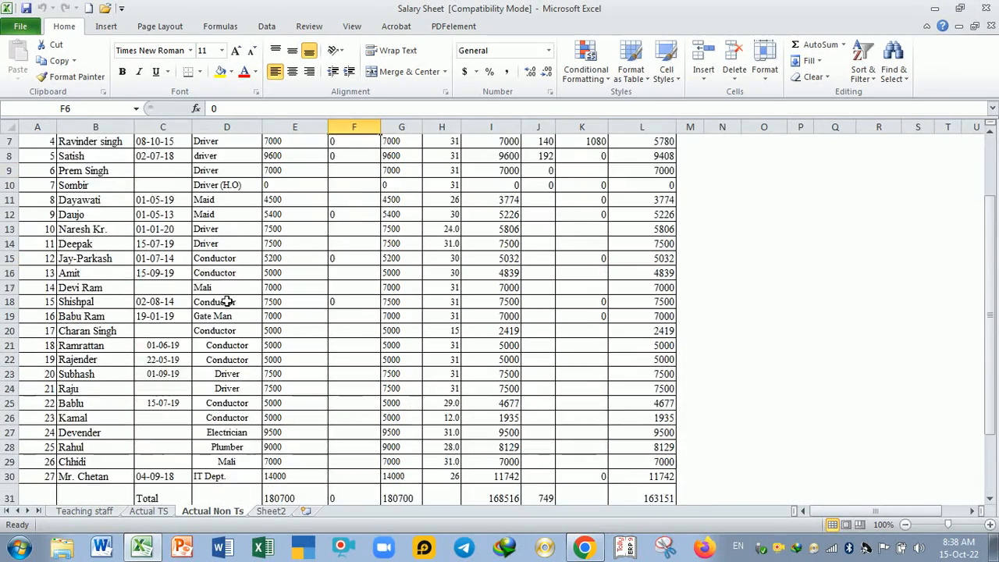
scroll(247, 307, "up", 4)
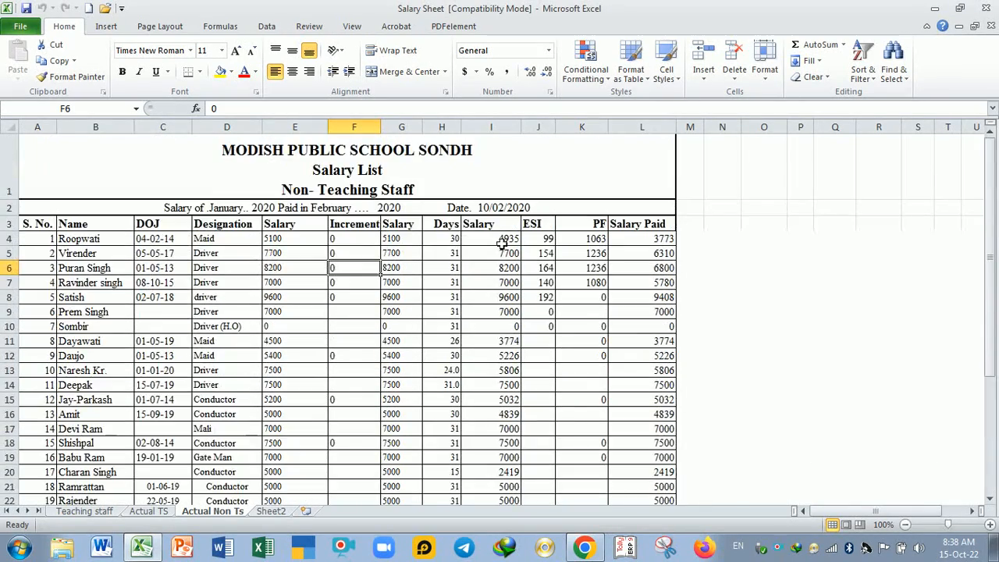
Step: Review the bank transfer and cash salary tables for non-teaching staff on Sheet2
left_click(274, 512)
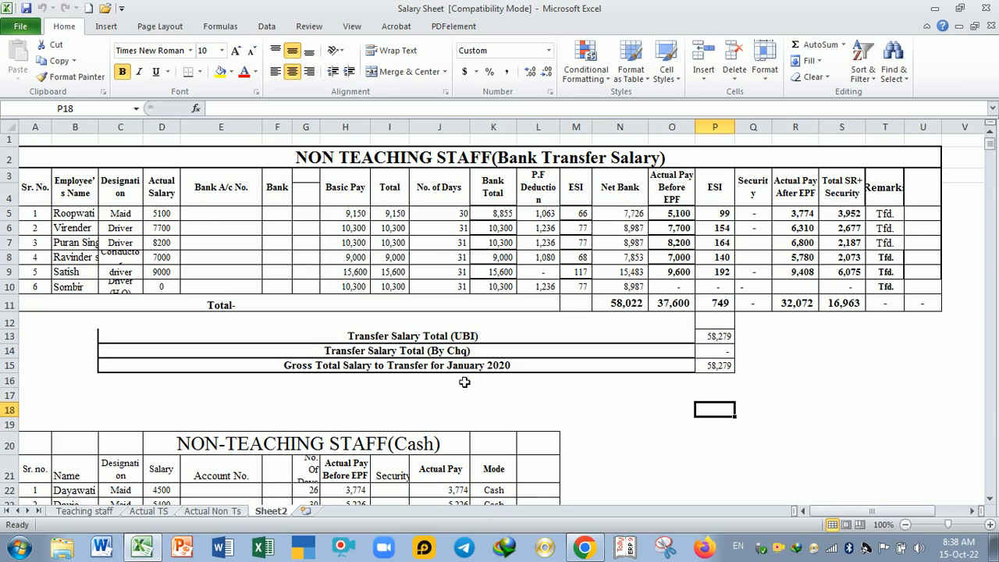
scroll(463, 382, "down", 8)
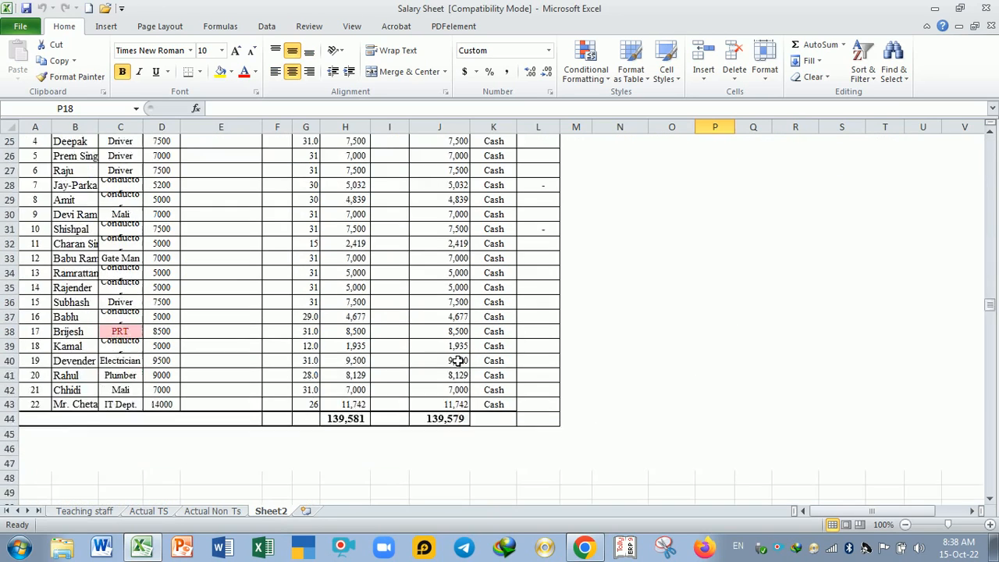
scroll(457, 360, "down", 2)
scroll(455, 359, "up", 10)
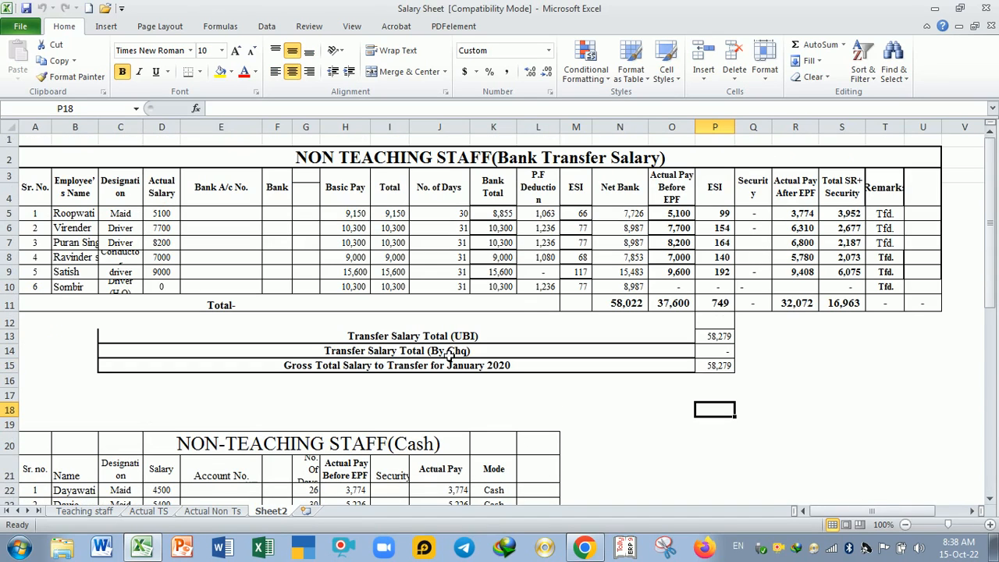
left_click(654, 399)
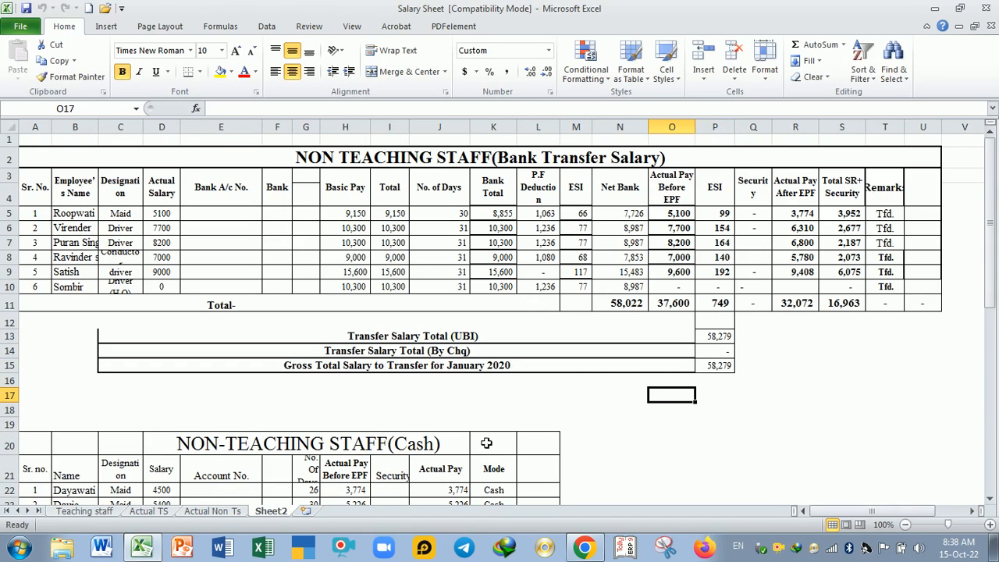
Step: On the Actual TS sheet, examine the heading and the base Salary, Increment and combined Salary formula in row 4
left_click(149, 511)
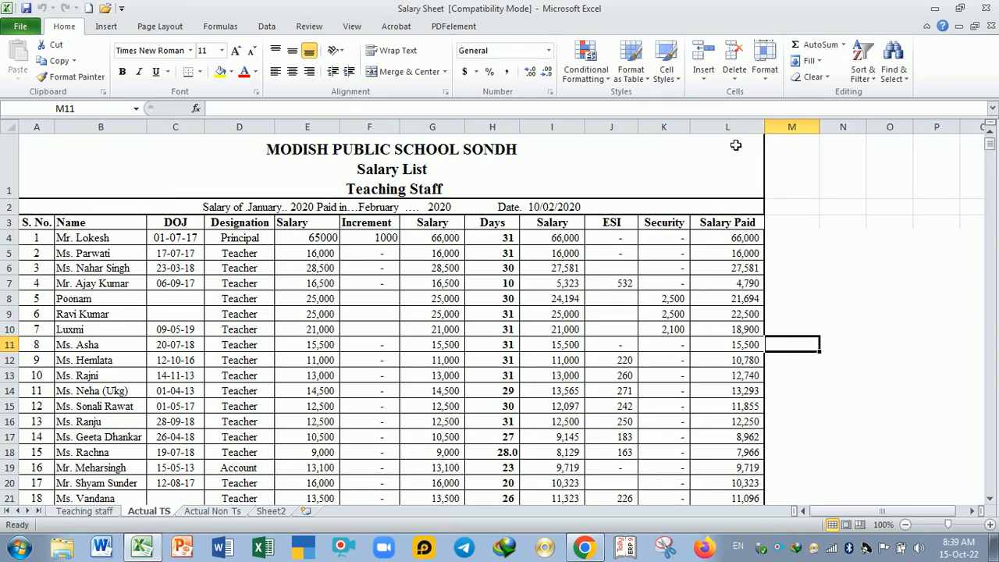
left_click(635, 360)
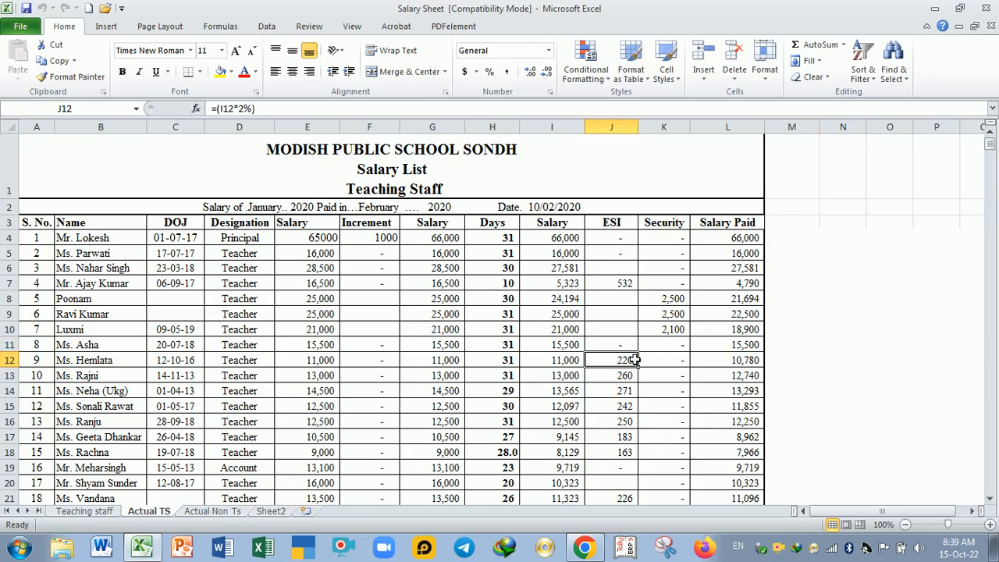
left_click(267, 173)
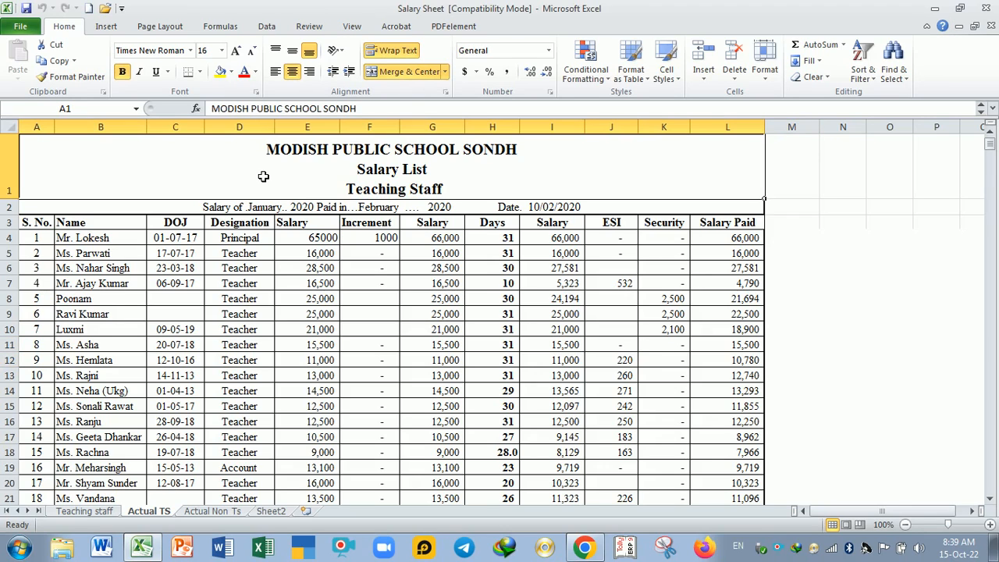
left_click(462, 297)
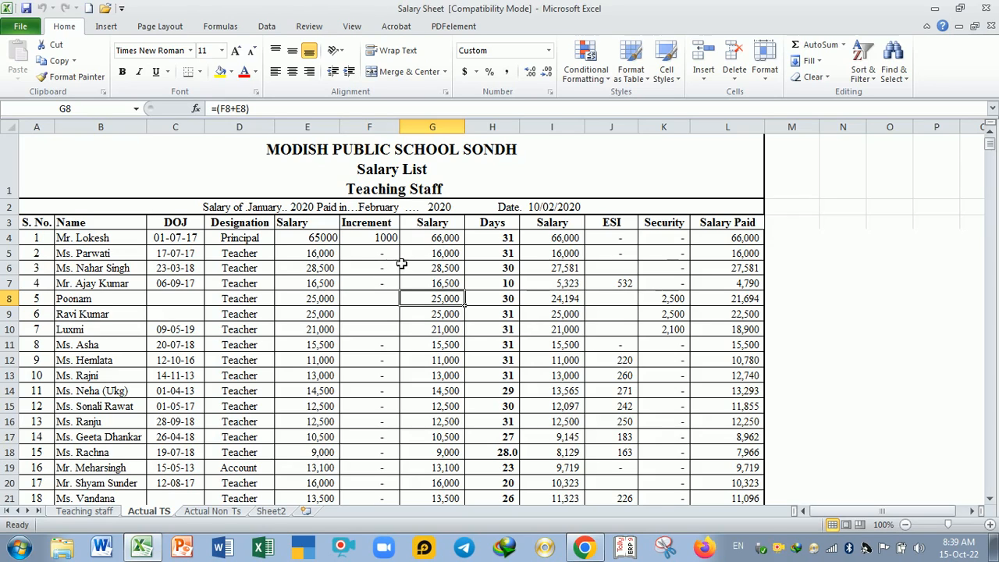
double_click(333, 240)
key("Return")
double_click(376, 239)
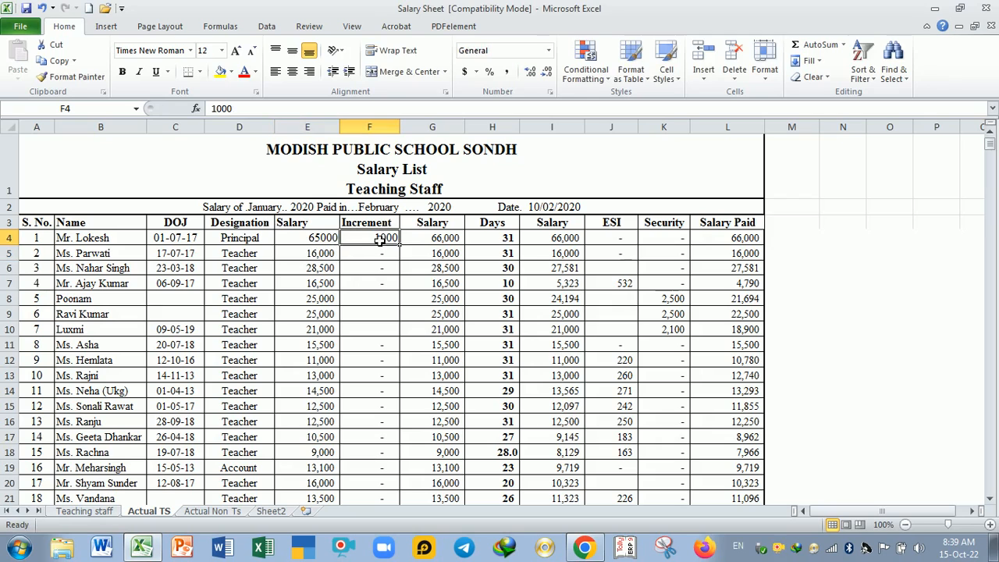
double_click(428, 242)
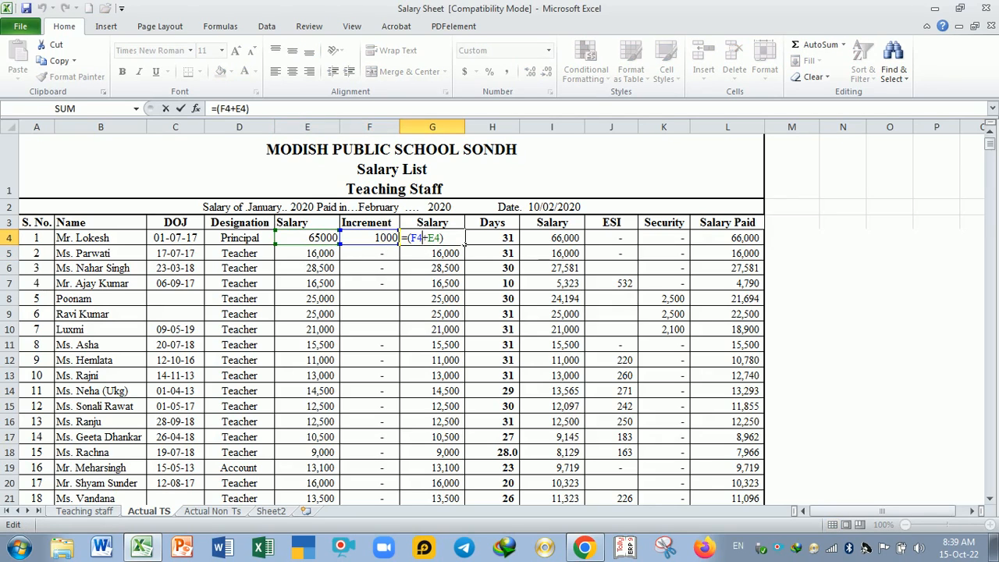
key("Return")
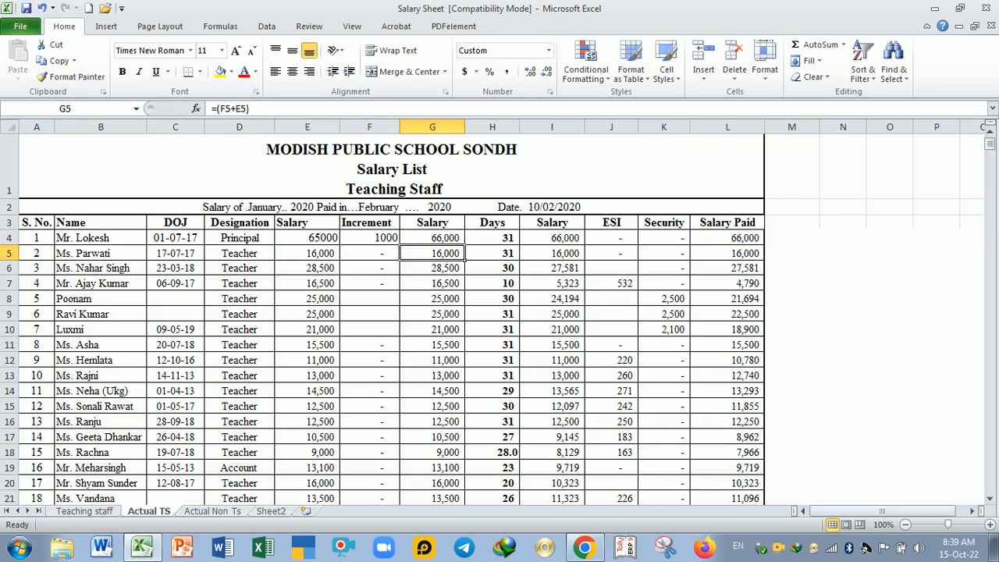
Step: Examine the Days entries of the first employees and the formula in I4 that calculates salary from days worked
double_click(509, 242)
left_click(515, 283)
left_click_drag(499, 241, 514, 270)
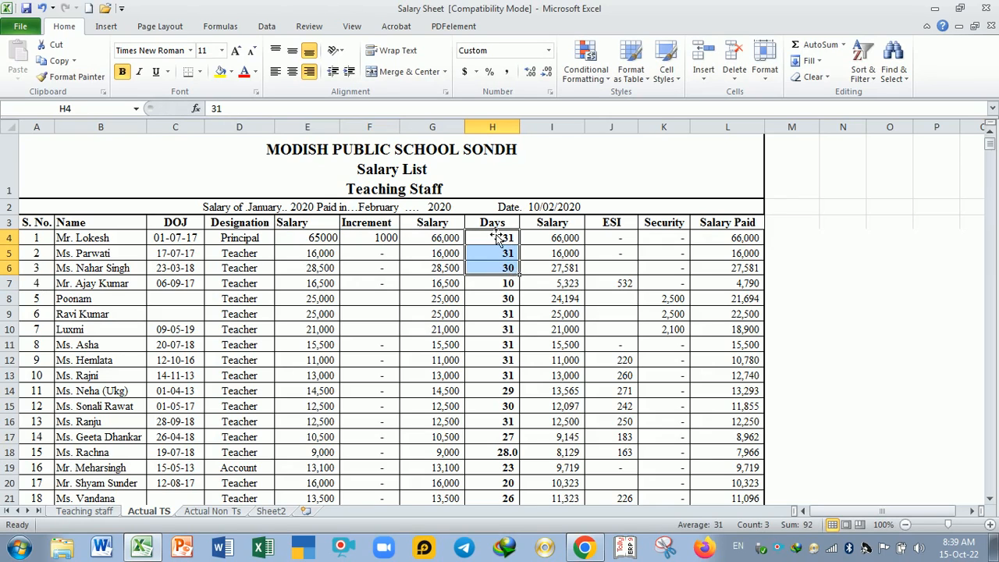
left_click(496, 239)
double_click(569, 240)
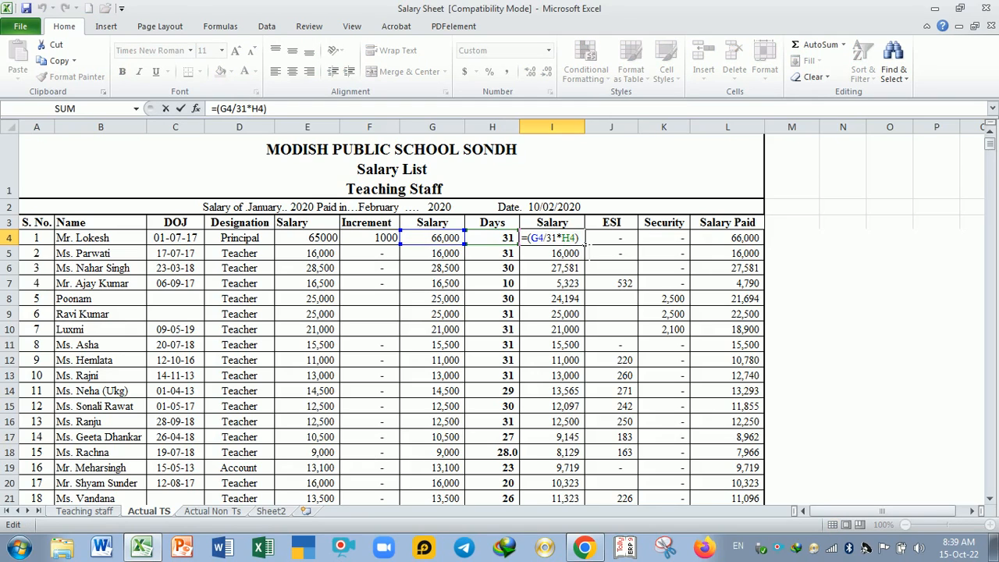
key("Return")
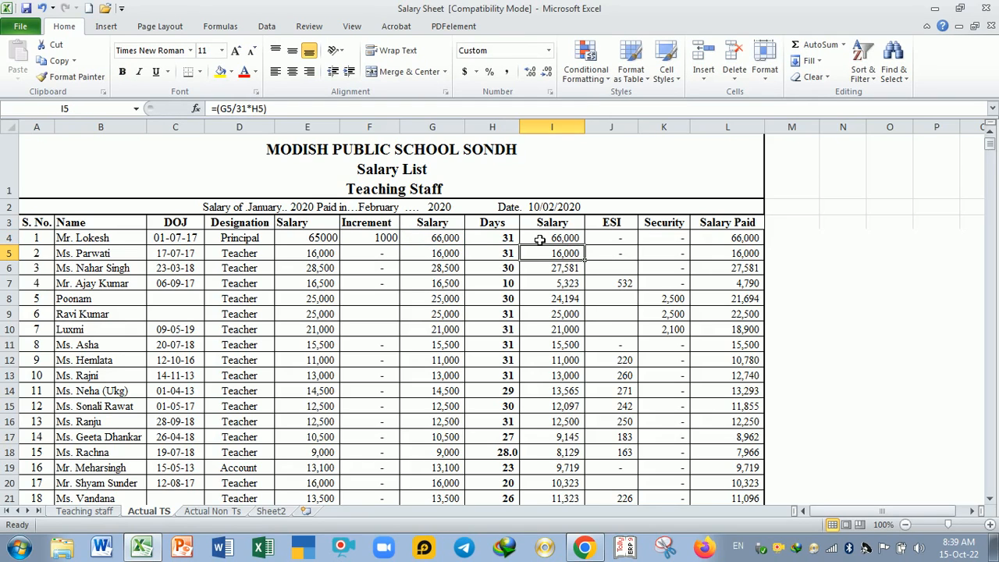
Step: Enter 0 as both the ESI and the Security deduction in row 4
left_click(625, 241)
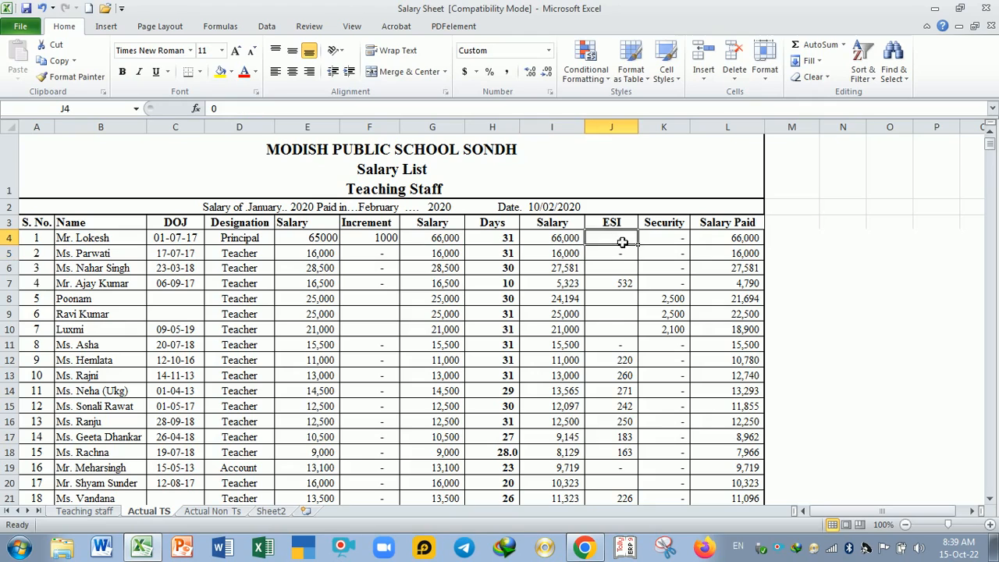
type("0")
key("Return")
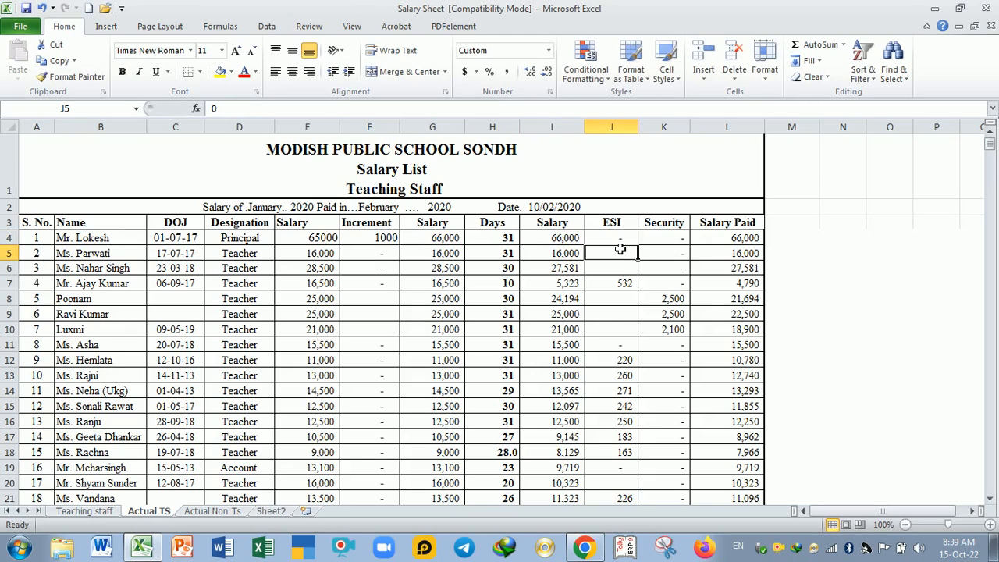
left_click(664, 241)
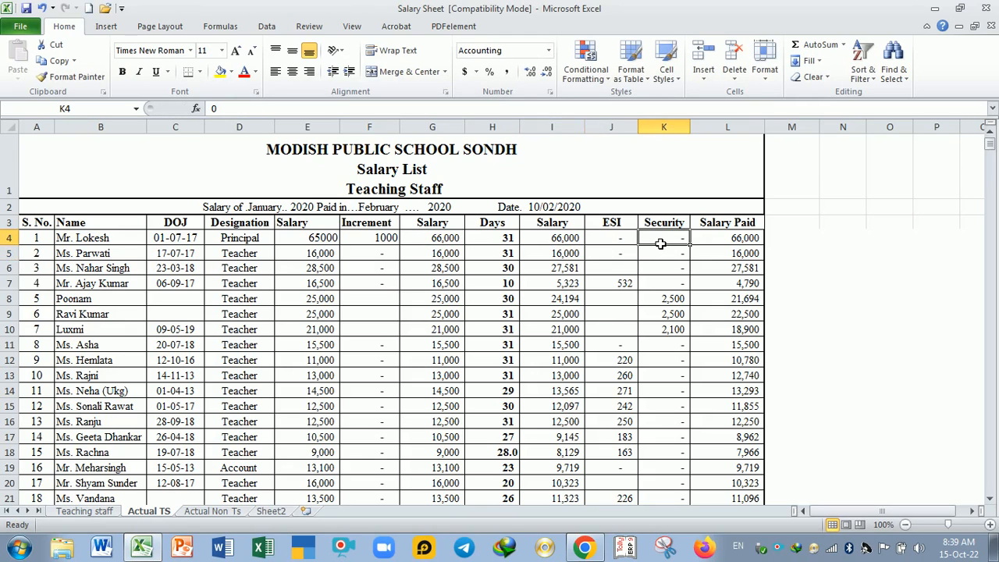
type("0")
key("Return")
Step: Inspect the Salary Paid formula in cell L4 and the cells it refers to
left_click(726, 238)
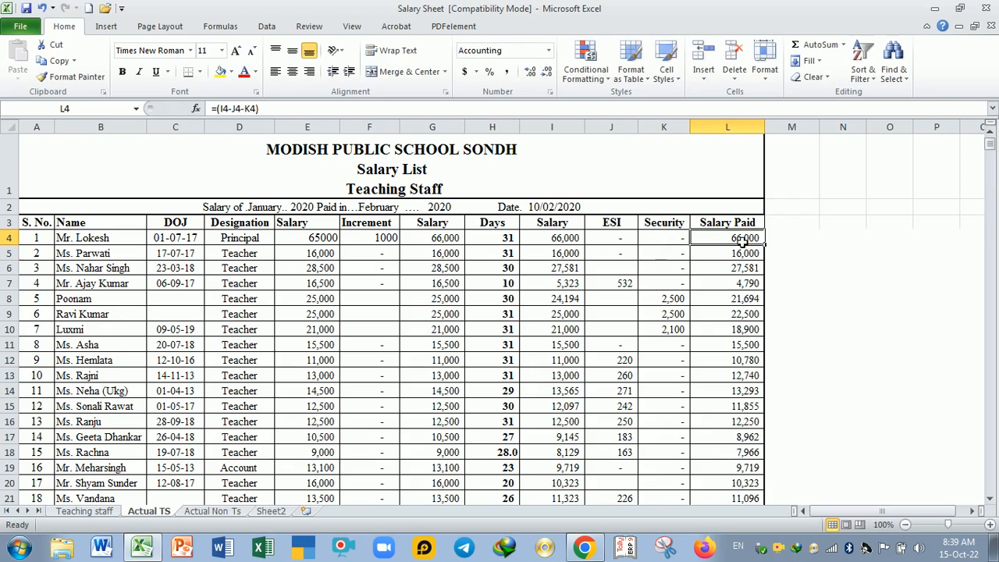
double_click(736, 238)
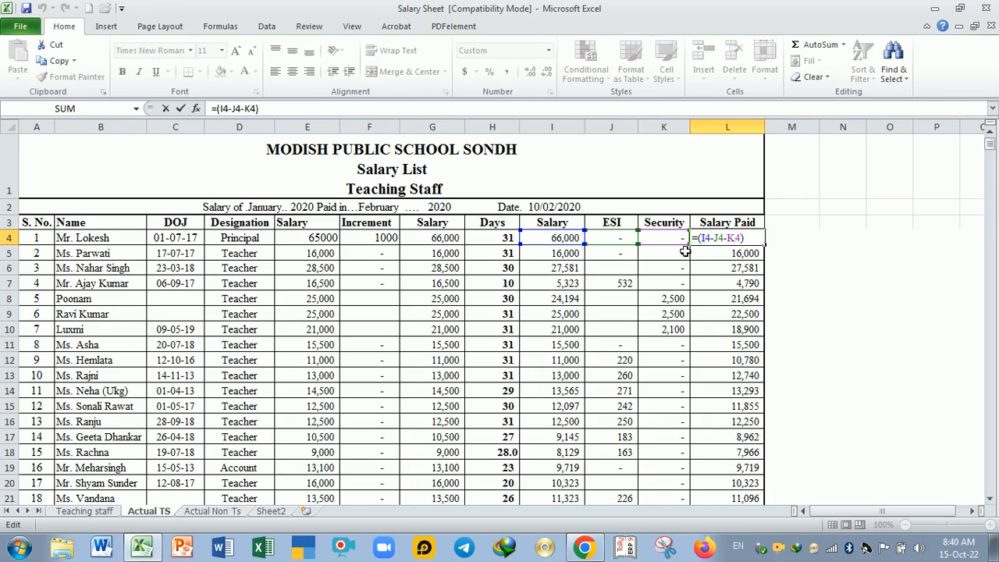
key("Return")
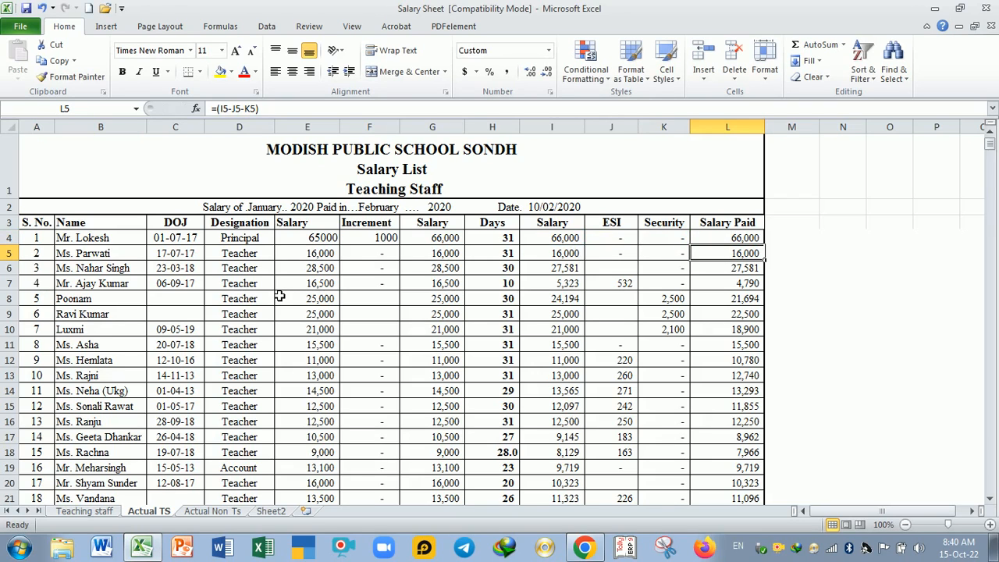
Step: Insert a new worksheet and increase the height of row 1 to about four default rows
left_click(306, 511)
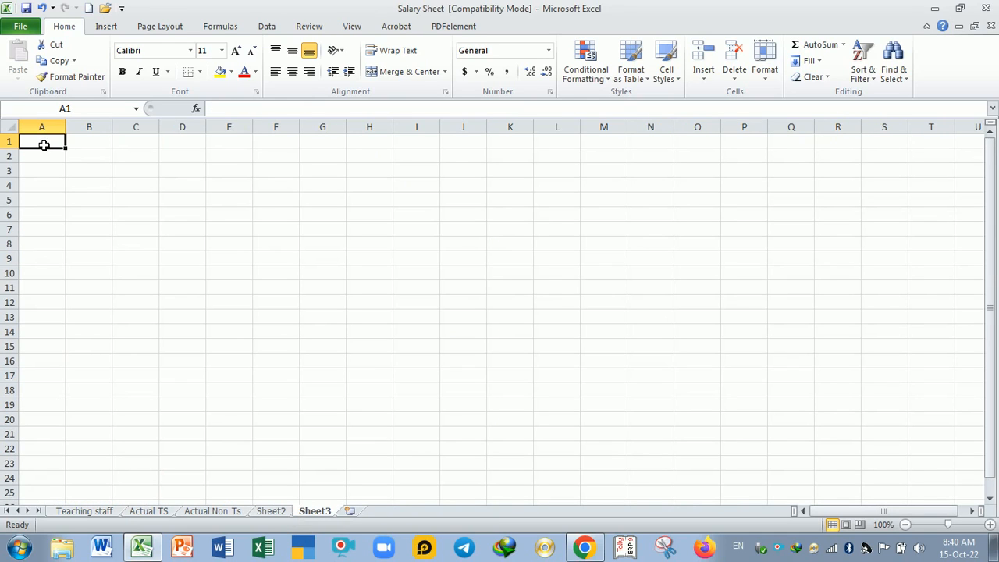
left_click_drag(12, 155, 24, 203)
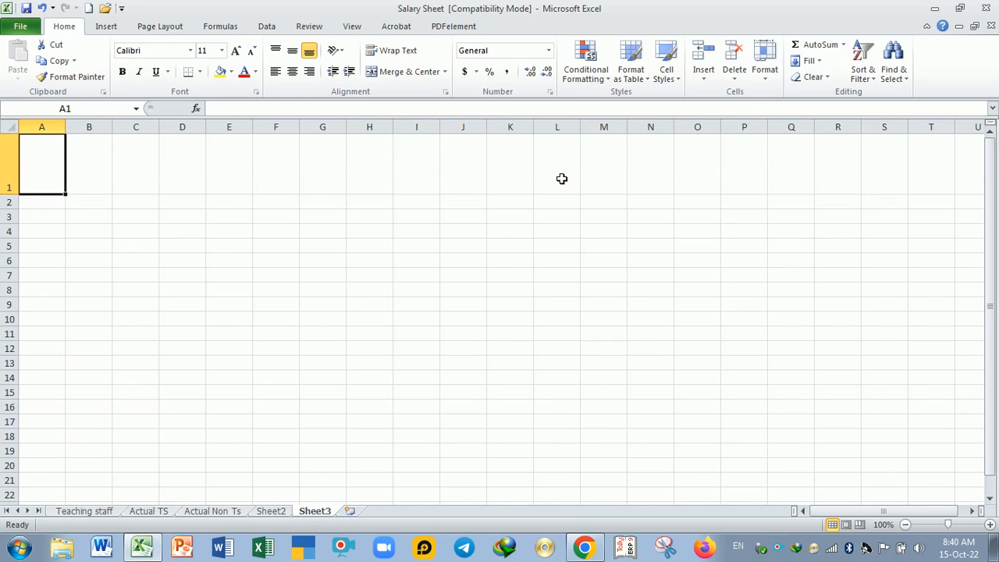
Step: Merge and center cells A1 to L1 on the new sheet for the title block
left_click_drag(52, 165, 552, 159)
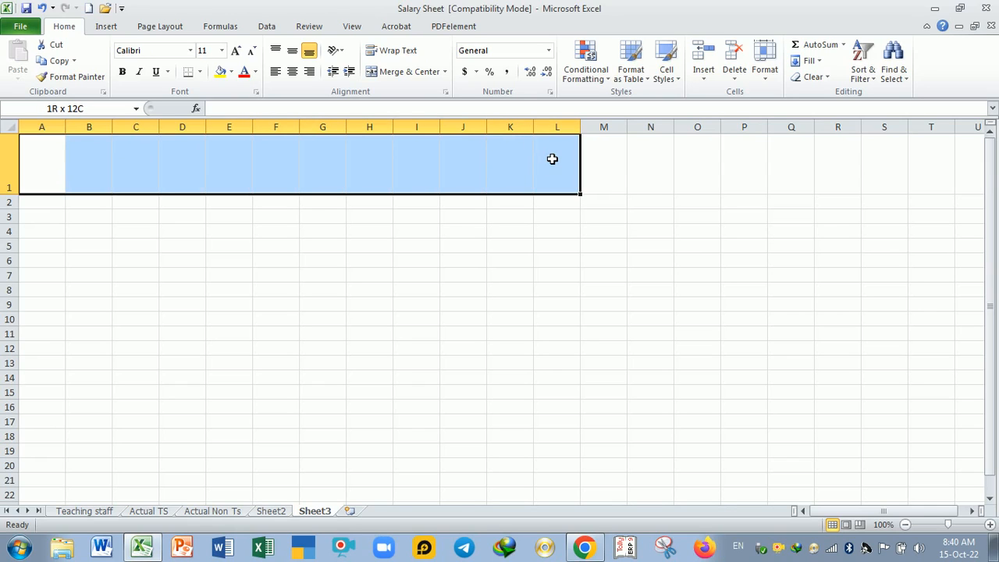
left_click_drag(552, 158, 552, 158)
left_click(391, 72)
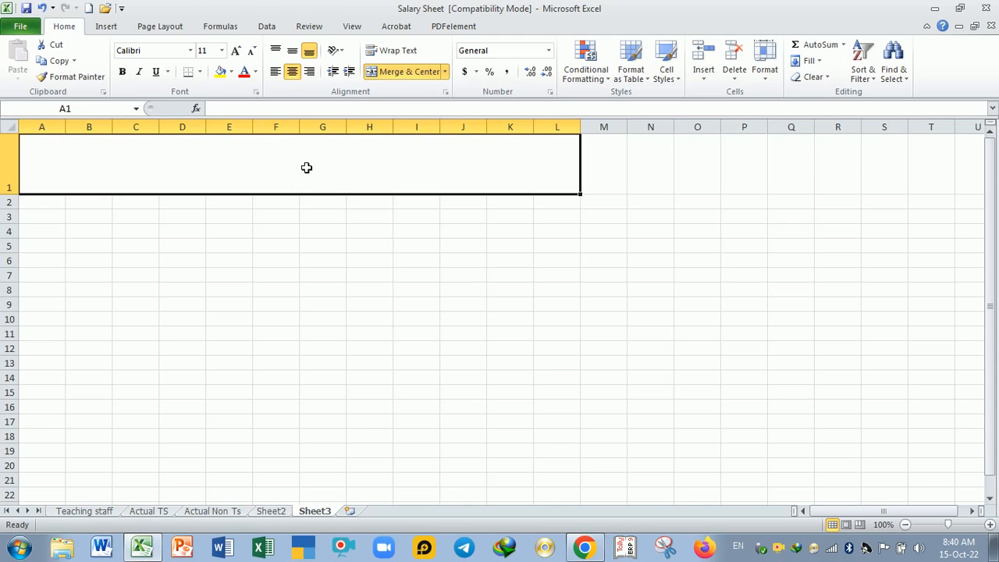
Step: Apply outside borders to the merged title cell and widen column L to nearly twice its default width
left_click(200, 72)
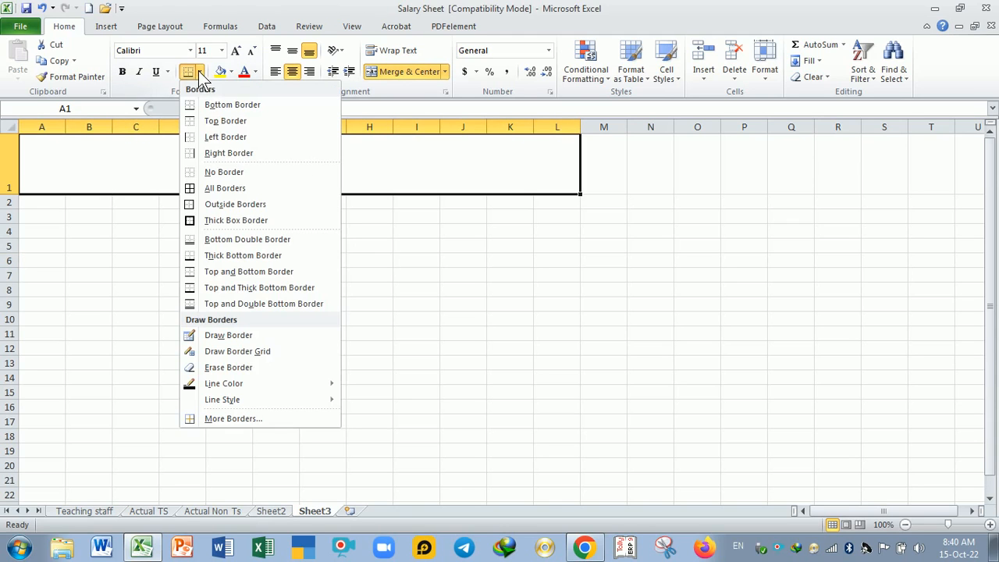
left_click(232, 204)
left_click(279, 275)
left_click(454, 161)
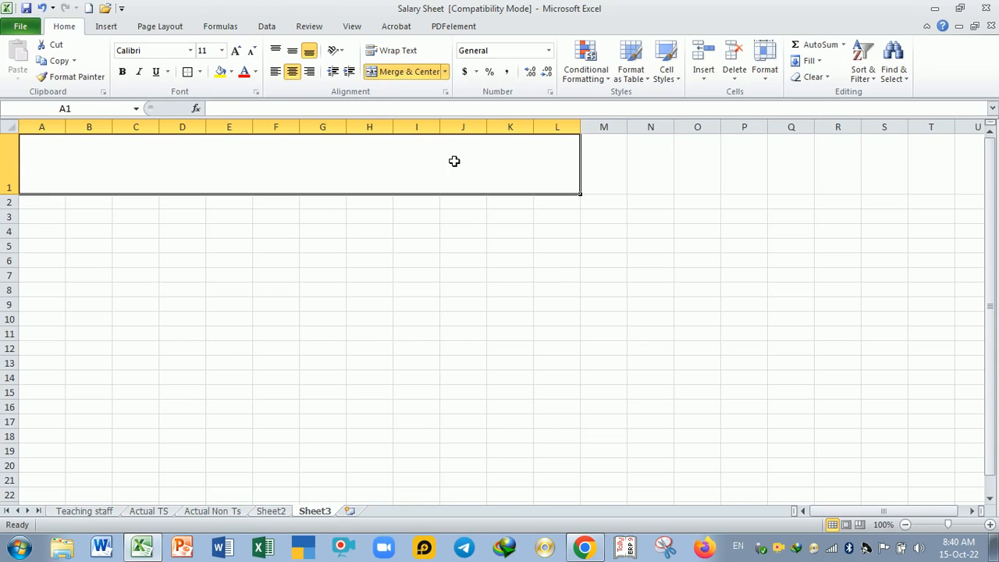
left_click_drag(580, 127, 617, 128)
left_click(473, 262)
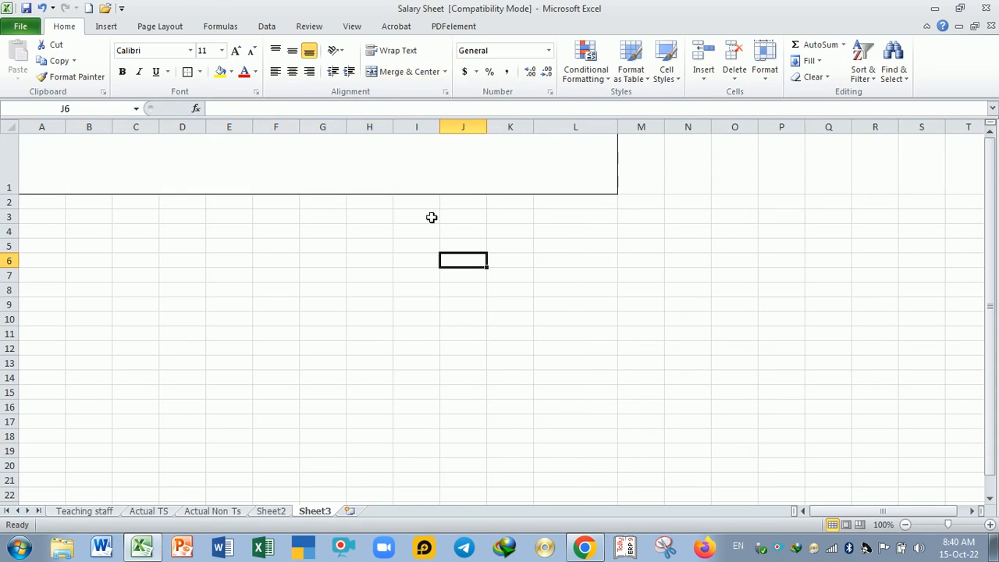
Step: Check the heading on the Actual Non Ts sheet and enter "Modish Public school sondh Hodal" as the first title line in A1 of Sheet3
left_click(215, 510)
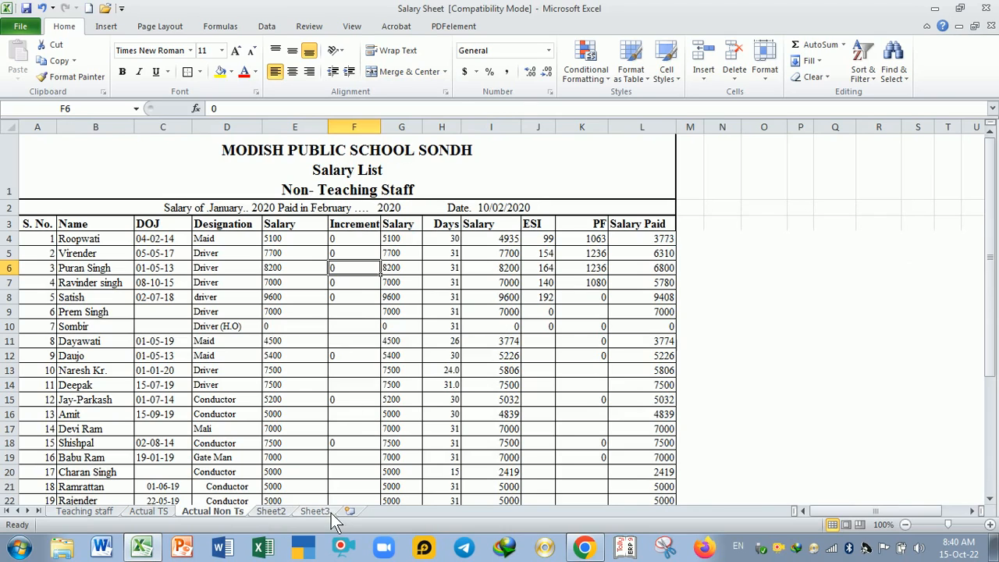
left_click(315, 511)
left_click(259, 160)
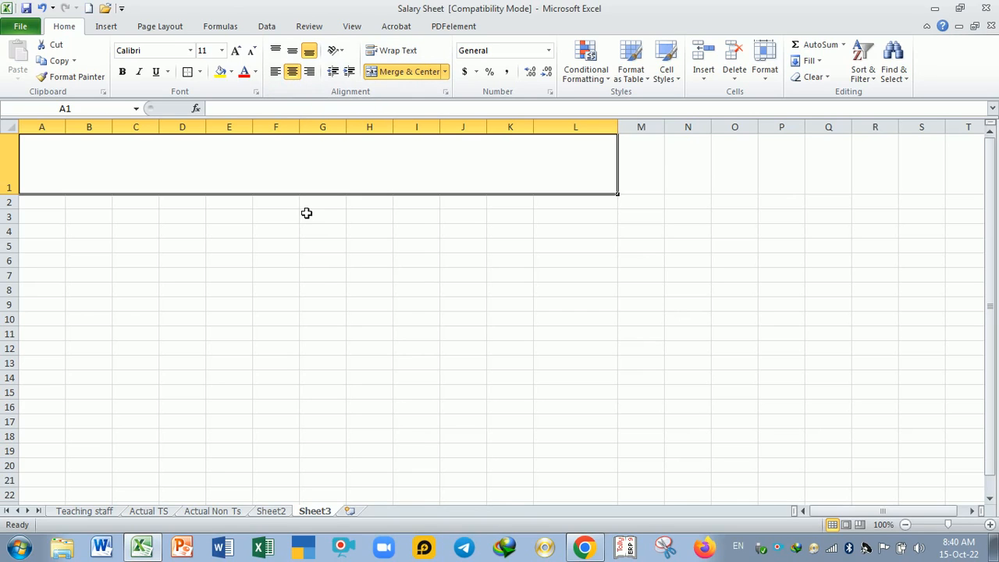
type("<p")
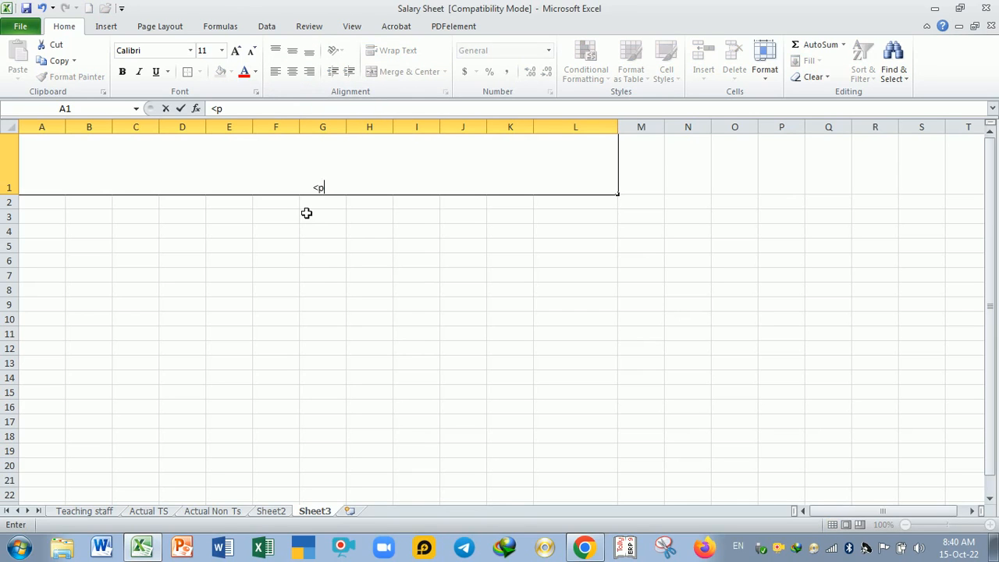
type("Modish Publci")
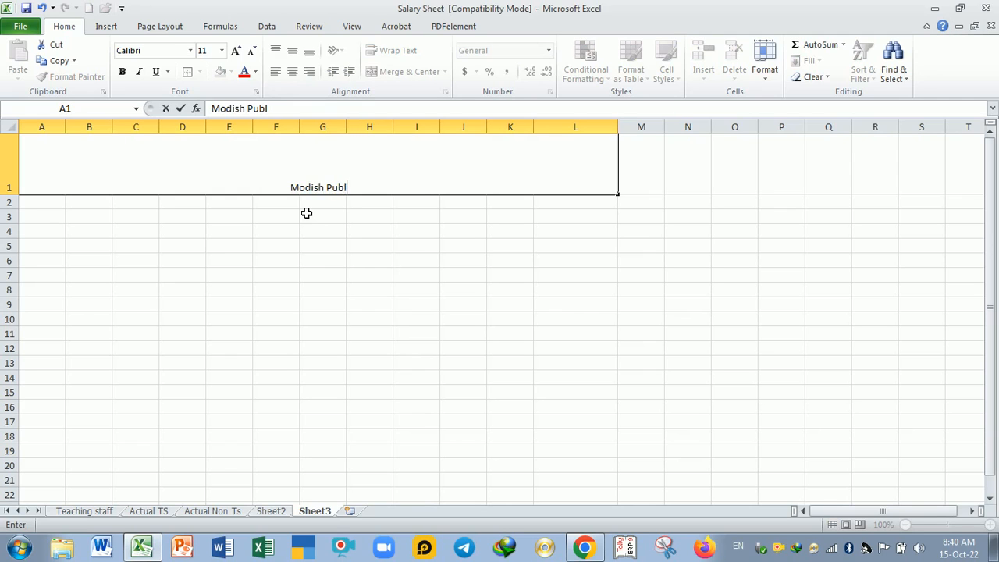
key("BackSpace")
key("BackSpace")
key("BackSpace")
type("ic")
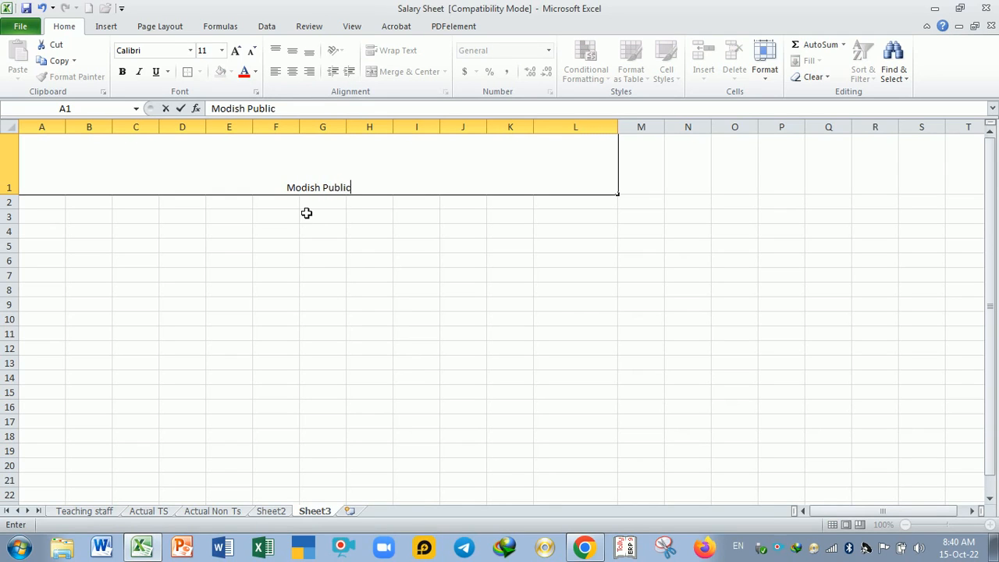
type(" schoo")
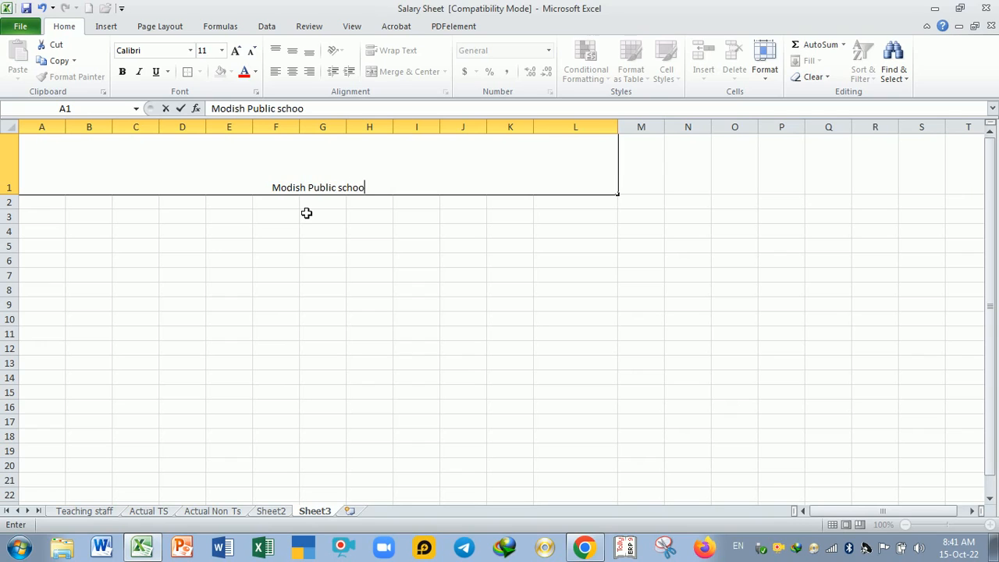
type("l sondgh")
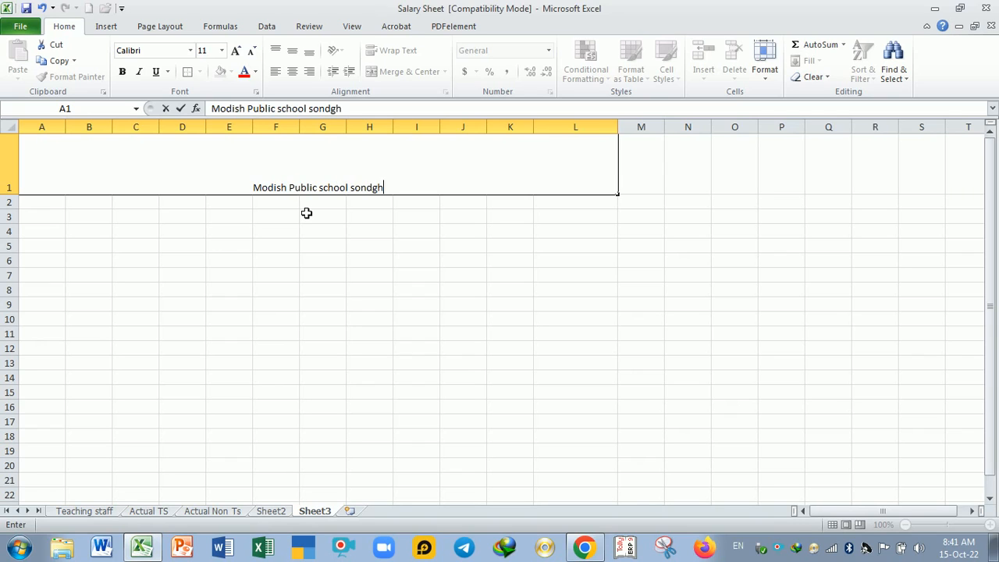
key("BackSpace")
key("BackSpace")
type("h Hodal")
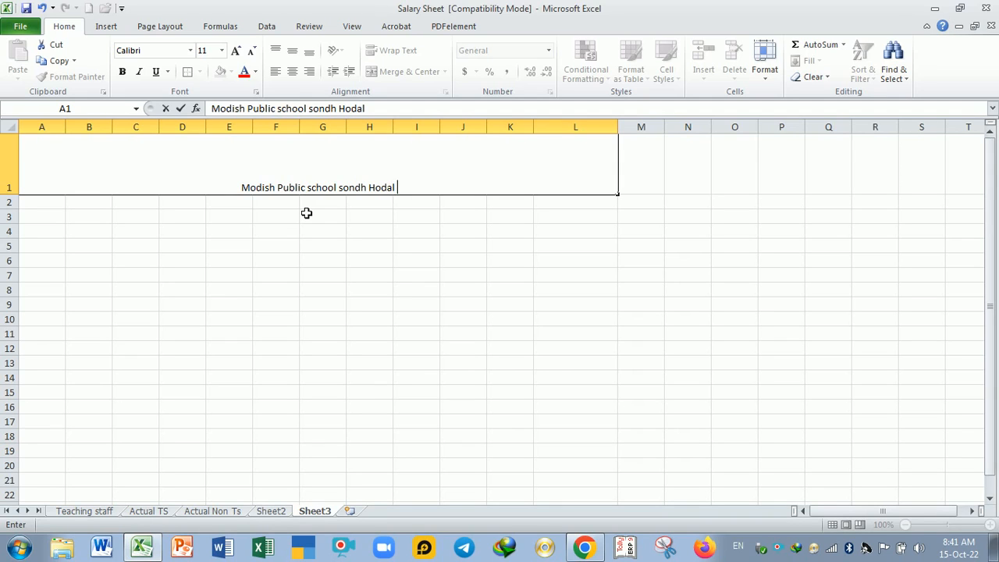
Step: Add "Staff Salary" as a second line within the merged title cell
key("alt+Return")
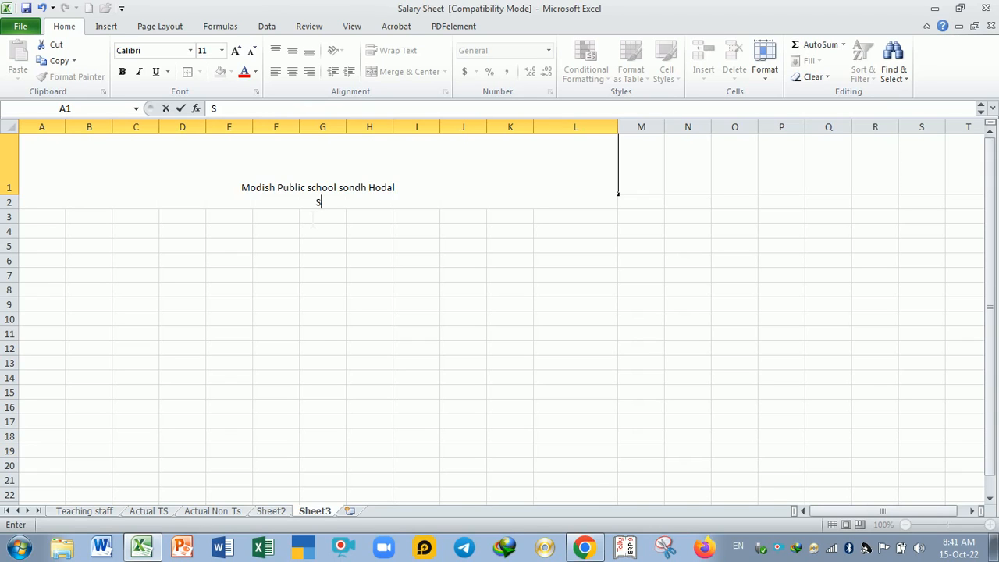
type("Staff JSa")
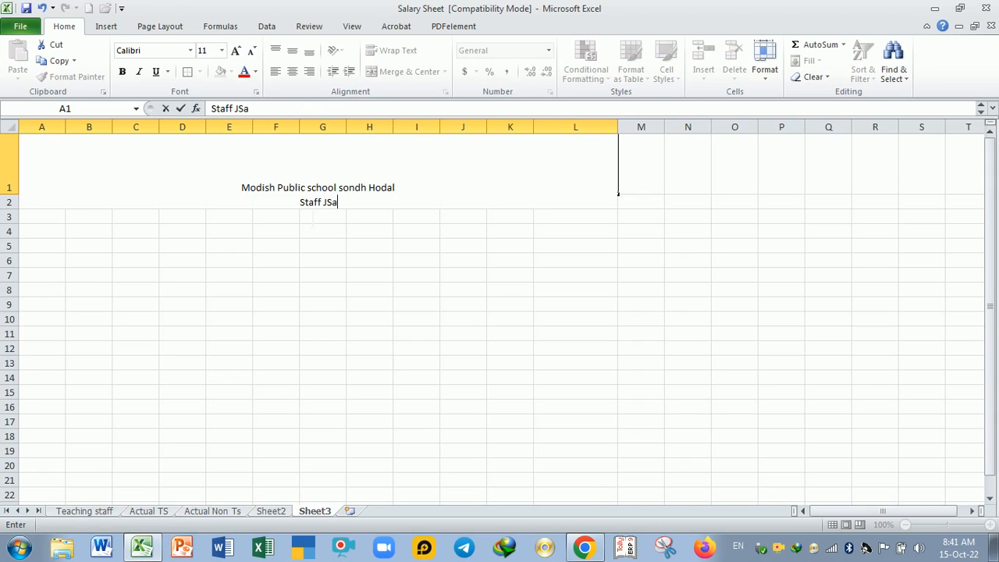
key("BackSpace")
key("BackSpace")
key("BackSpace")
type("Slary")
key("BackSpace")
key("BackSpace")
key("BackSpace")
key("BackSpace")
type("alary")
key("Return")
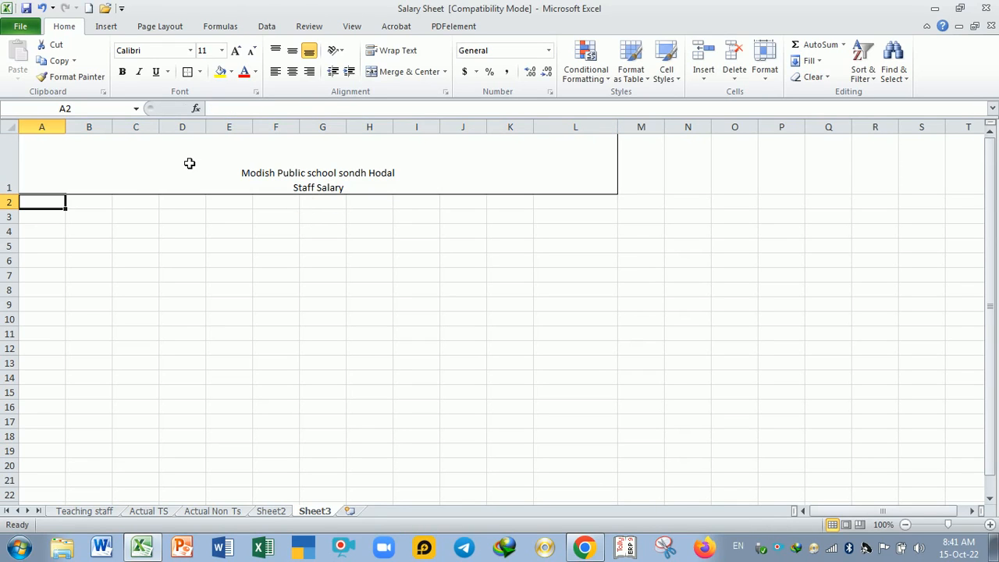
Step: Compare the title headings on the Actual Non Ts and Actual TS sheets with the title on Sheet3
left_click(255, 182)
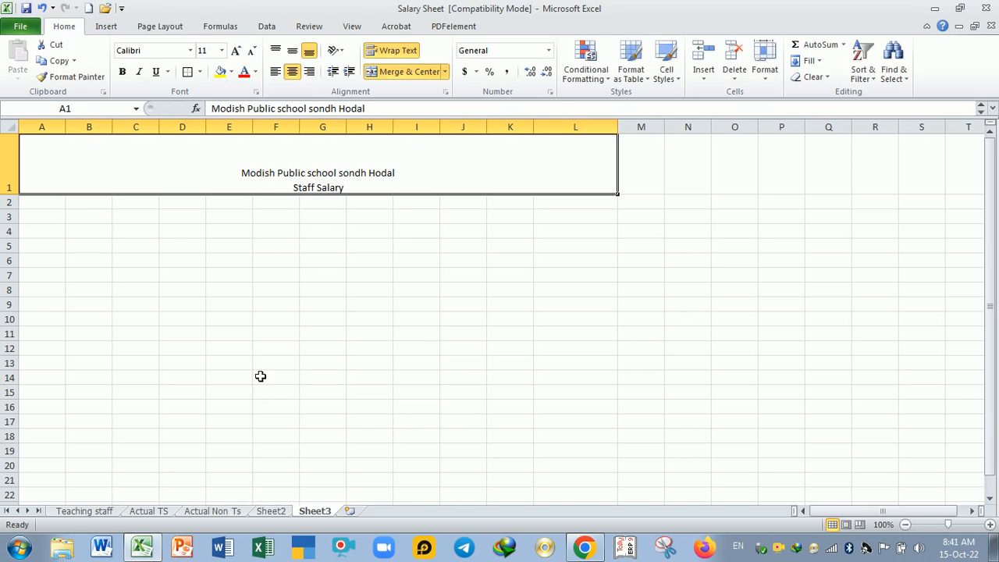
left_click(215, 511)
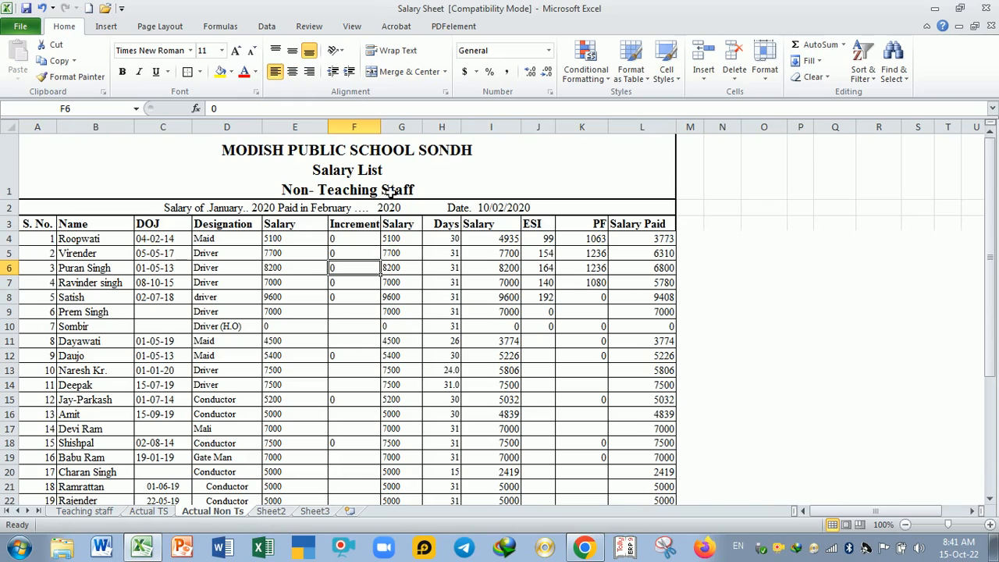
left_click(156, 512)
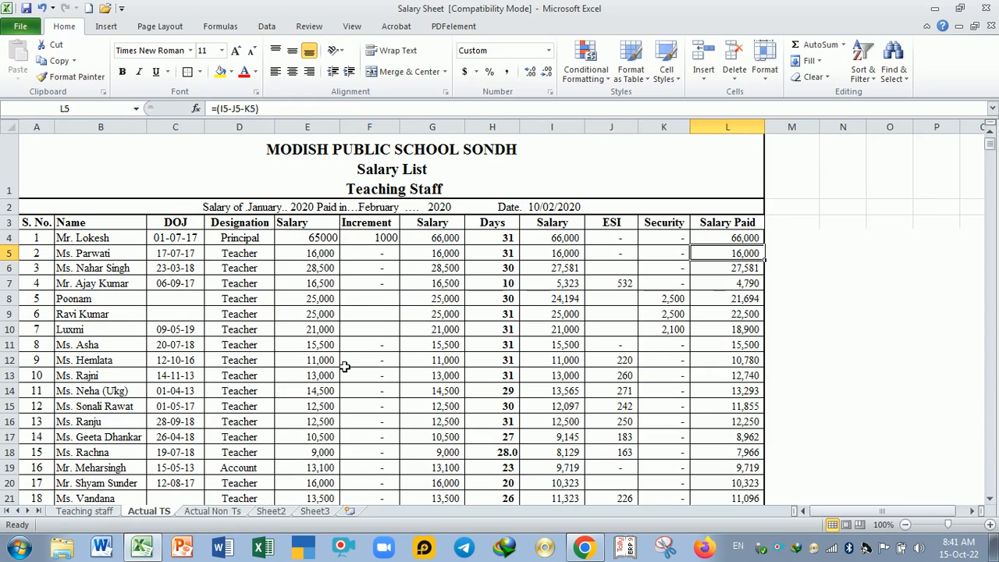
left_click(315, 513)
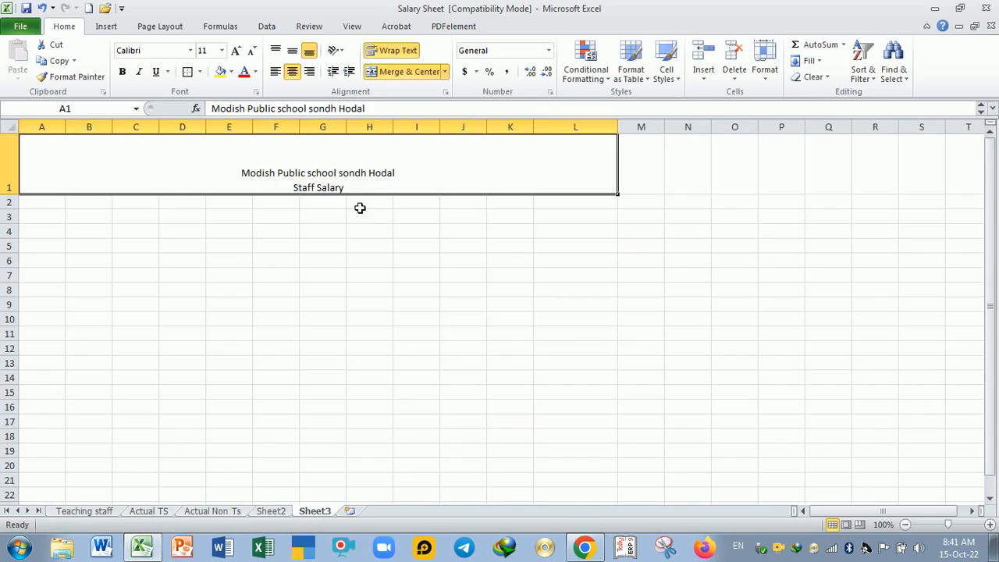
left_click(372, 232)
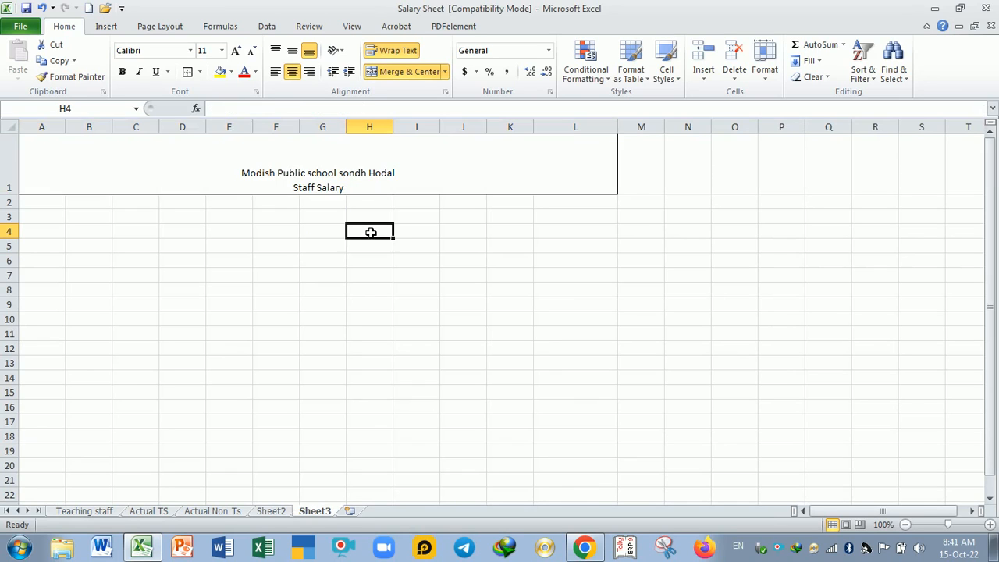
left_click(349, 190)
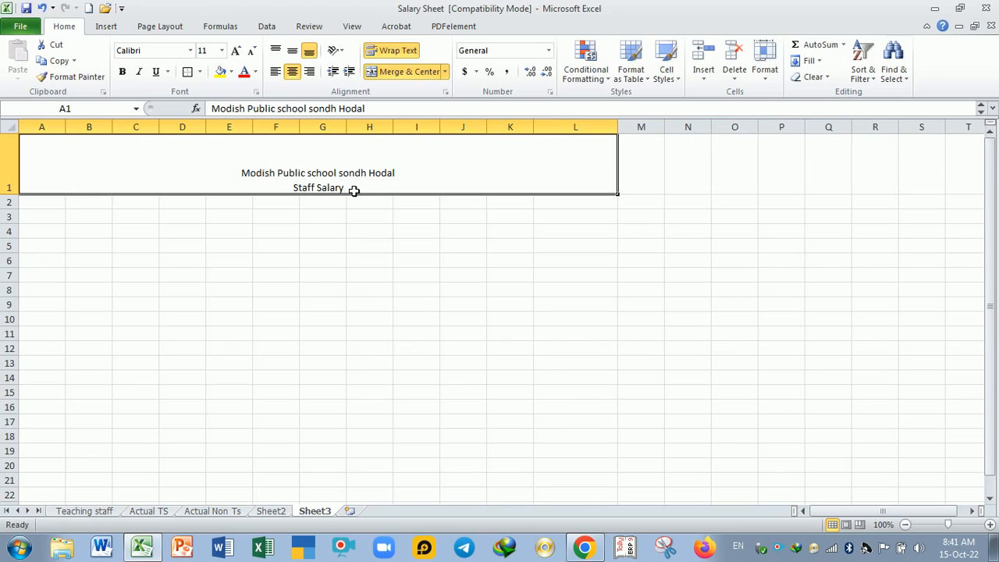
type("f")
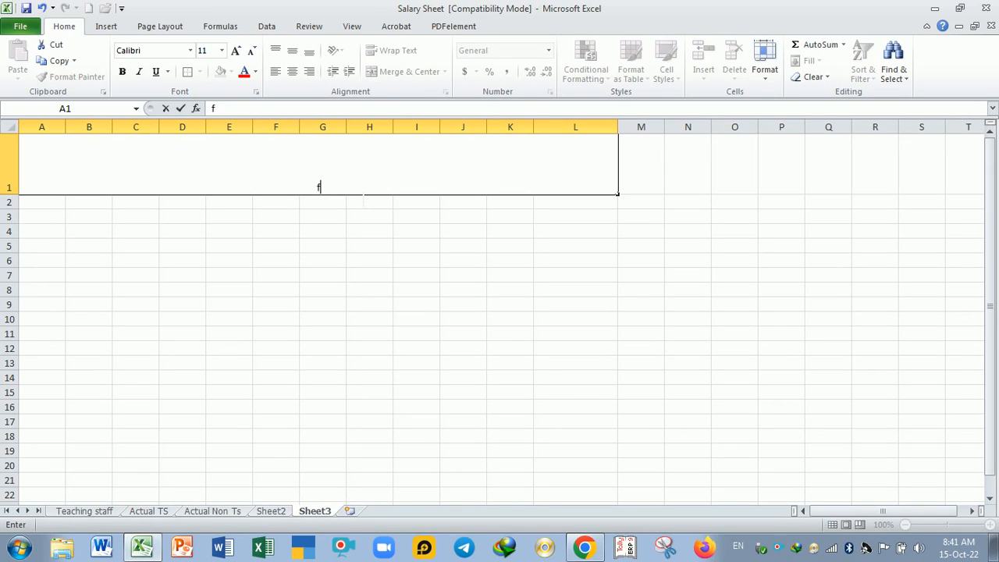
key("Escape")
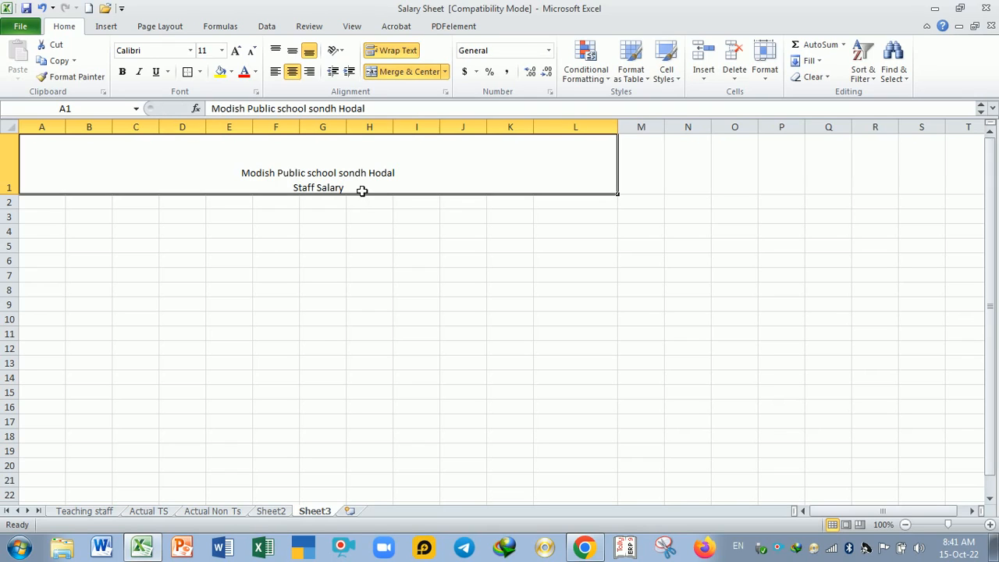
Step: Add "Teaching Staff (2022)" as a third line at the end of the existing title text in A1
double_click(362, 190)
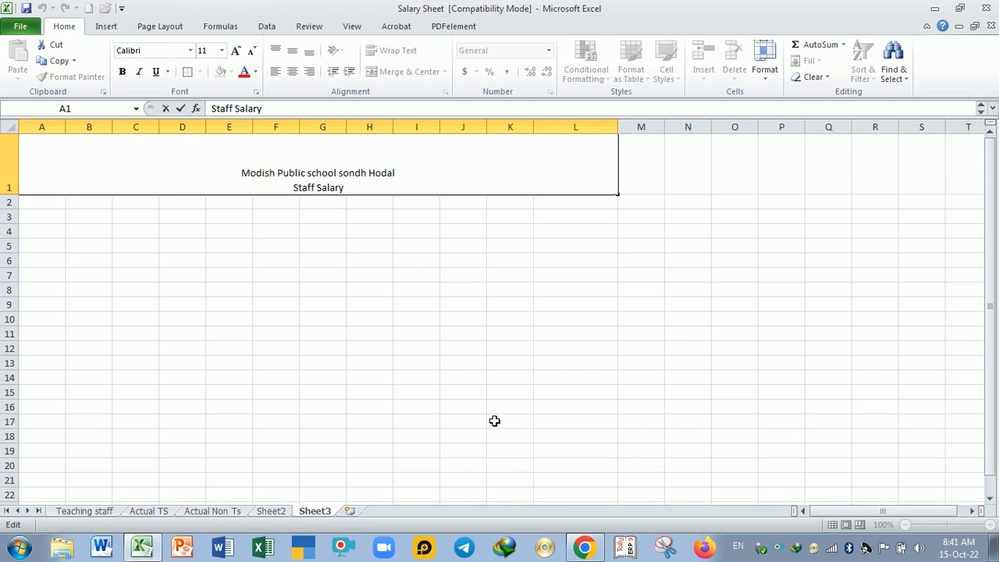
key("alt+Return")
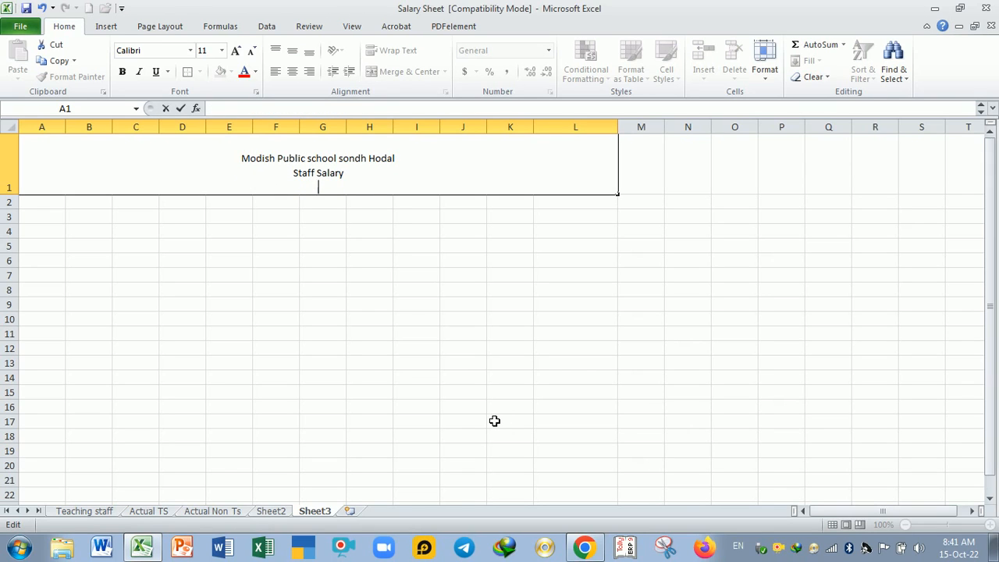
type("Teachin")
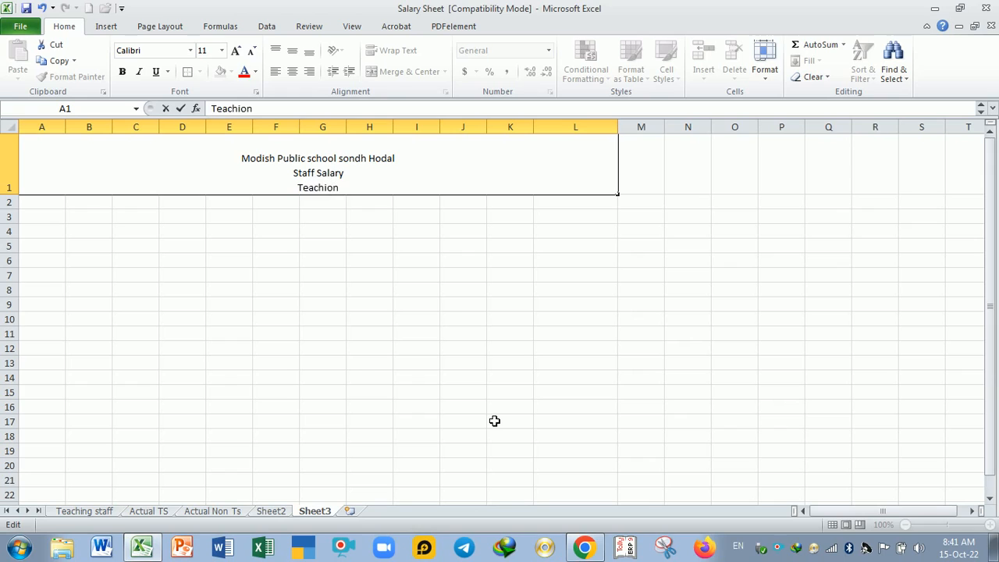
key("BackSpace")
key("BackSpace")
type("ing St")
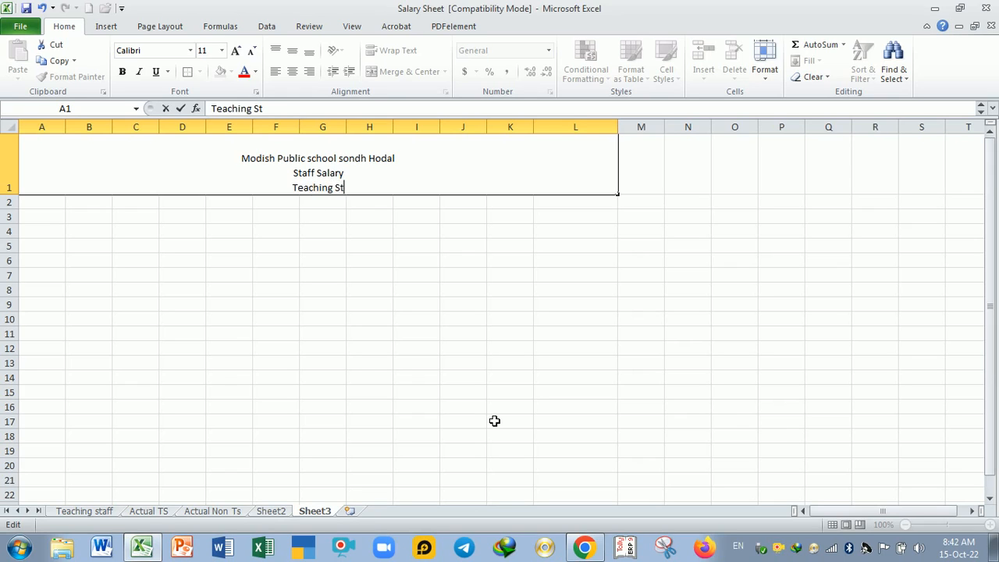
type("aff (20220022)")
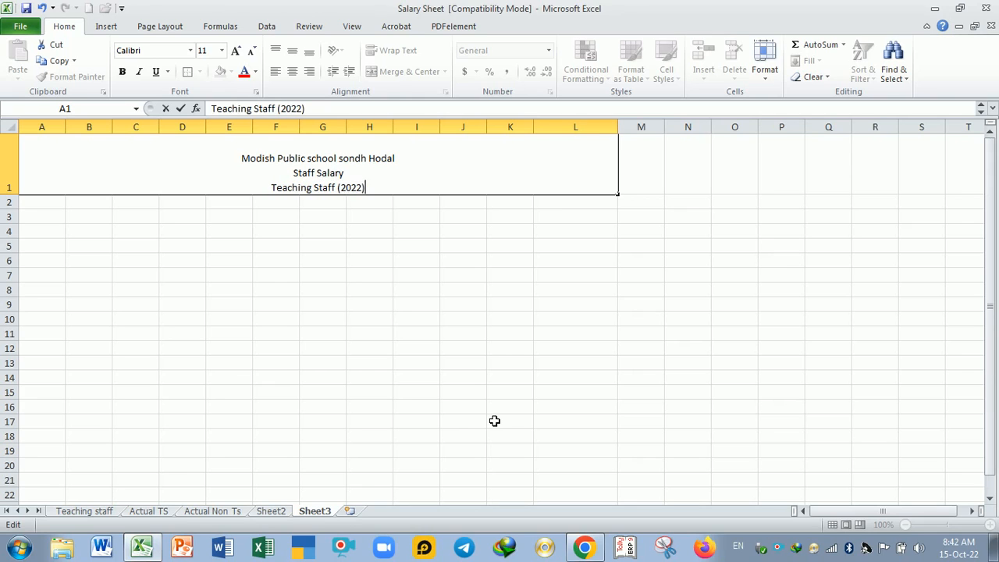
key("Return")
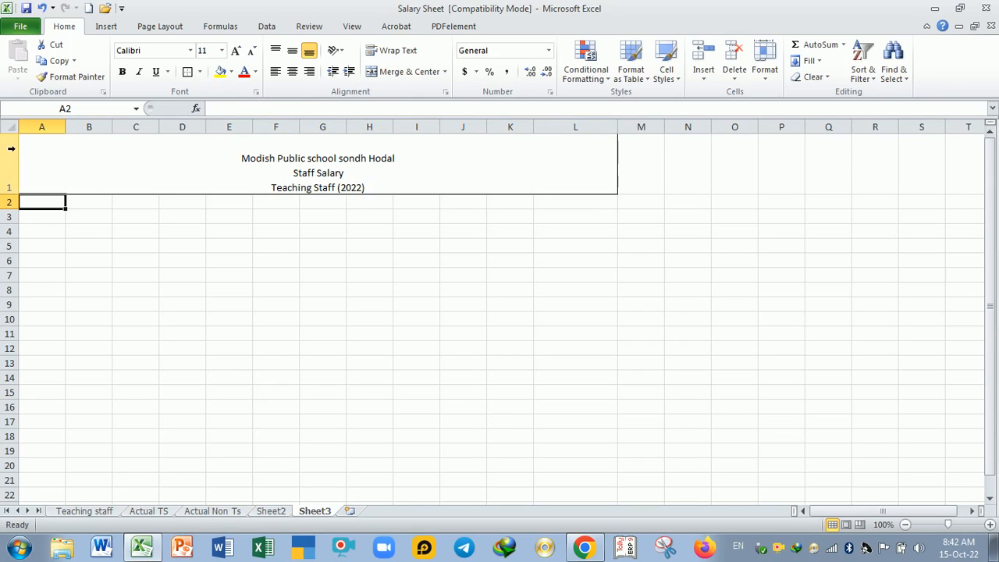
Step: Increase the title text in A1 to font size 16 and make it bold
left_click(306, 171)
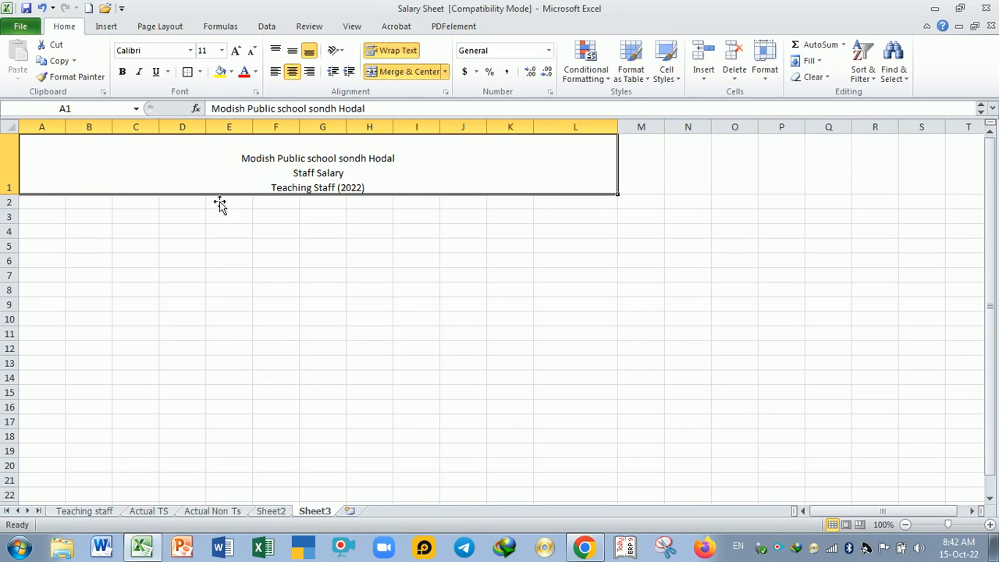
left_click(235, 51)
left_click(235, 52)
left_click(235, 51)
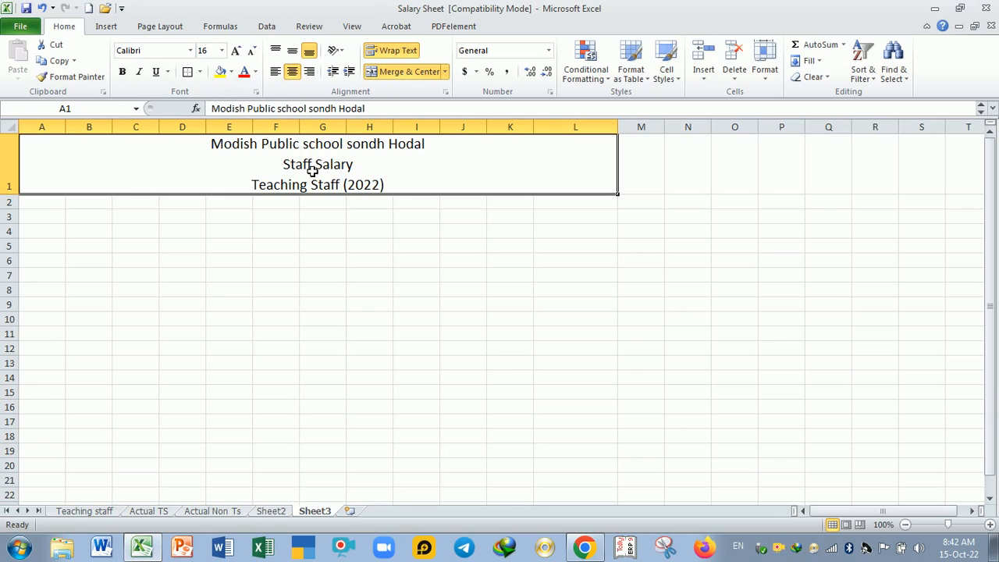
left_click(122, 71)
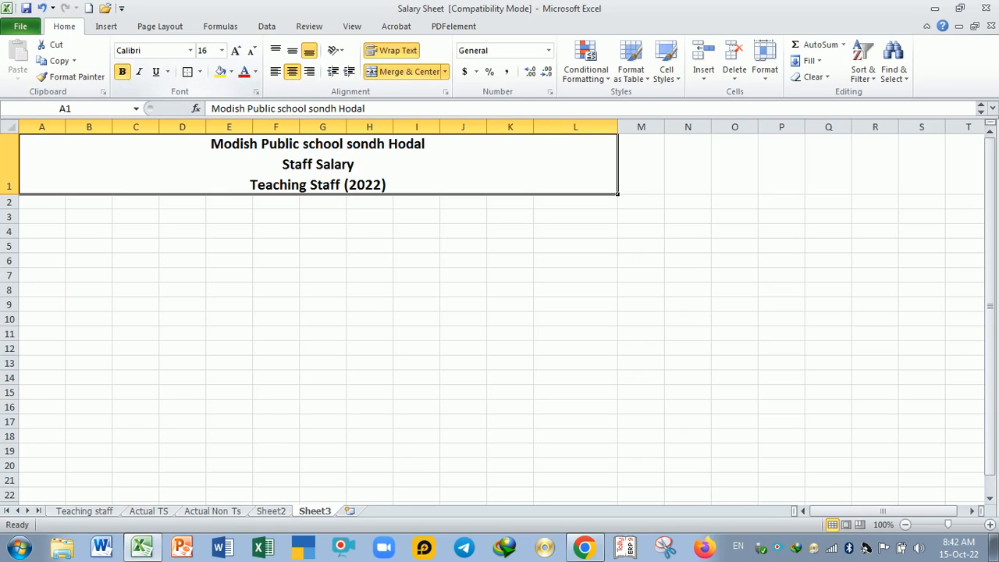
left_click(248, 256)
Step: Try left and right alignment on the title text in A1 and return it to centered
left_click(307, 171)
left_click(292, 71)
left_click(309, 51)
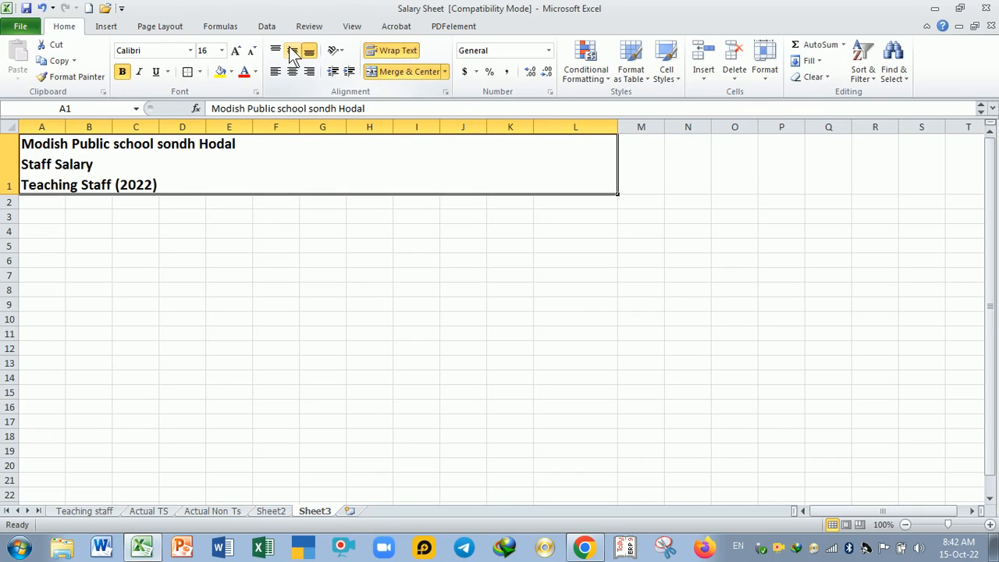
left_click(309, 71)
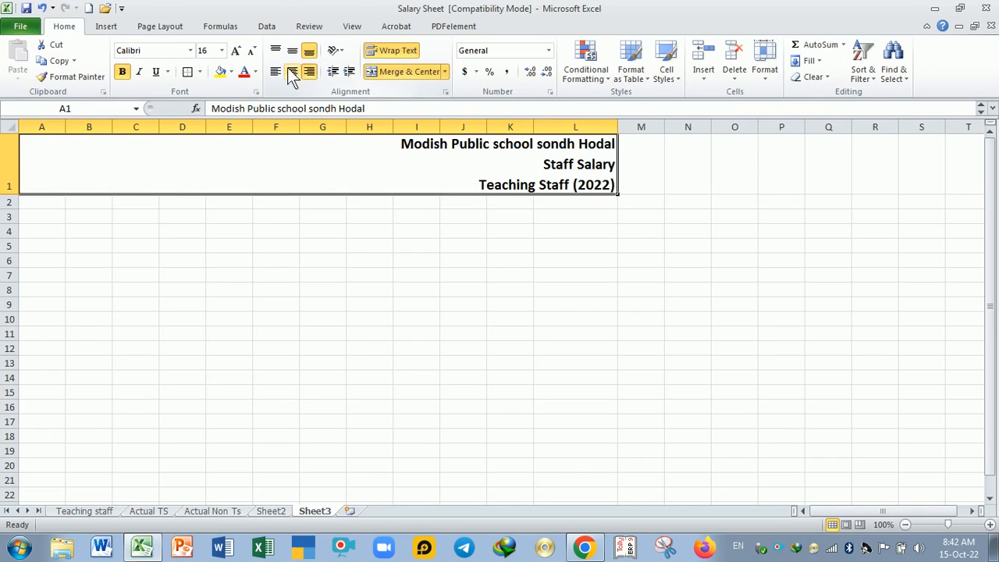
left_click(292, 71)
left_click(340, 247)
left_click(315, 175)
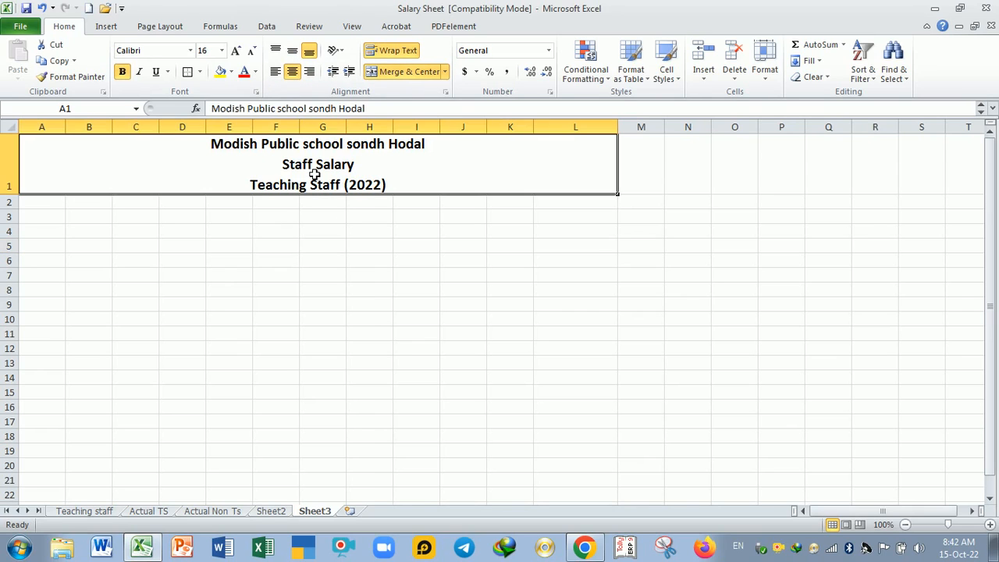
Step: Make row 1 slightly taller to give the three-line title more room
left_click_drag(20, 199, 24, 207)
left_click(60, 257)
Step: Fill A2:A20 with serial numbers 1 to 19 and center them
left_click(50, 215)
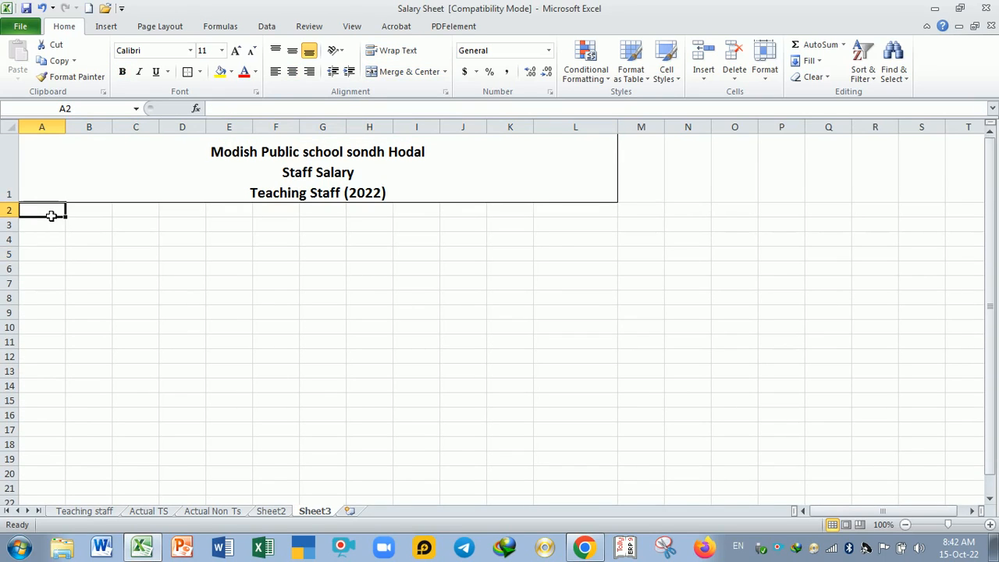
type("1")
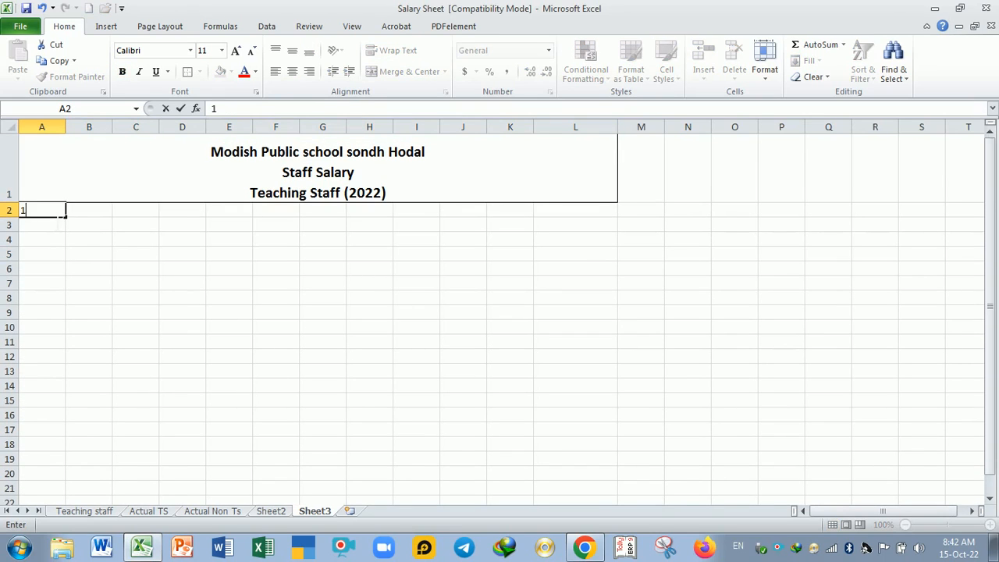
key("Return")
key("Return")
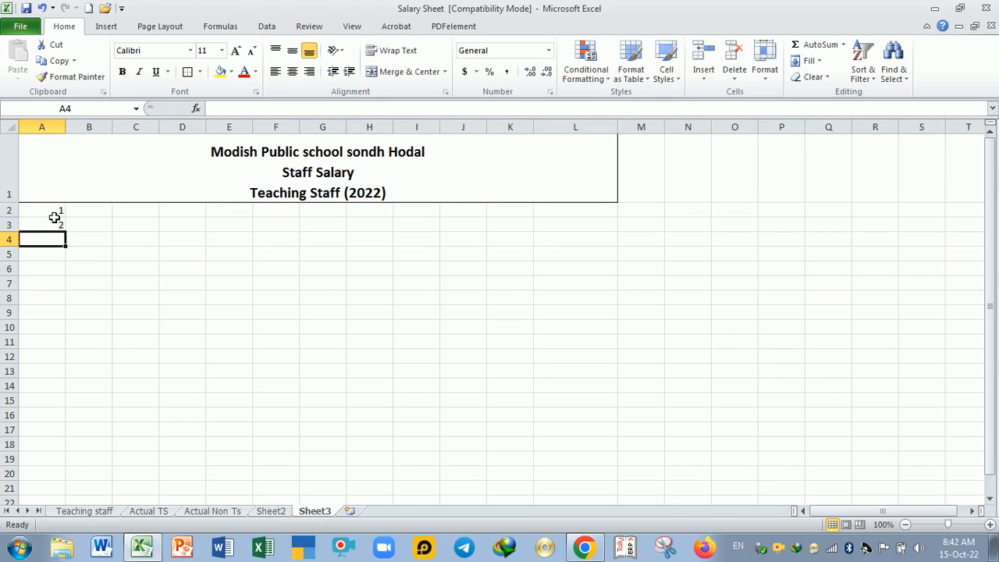
left_click_drag(56, 213, 63, 481)
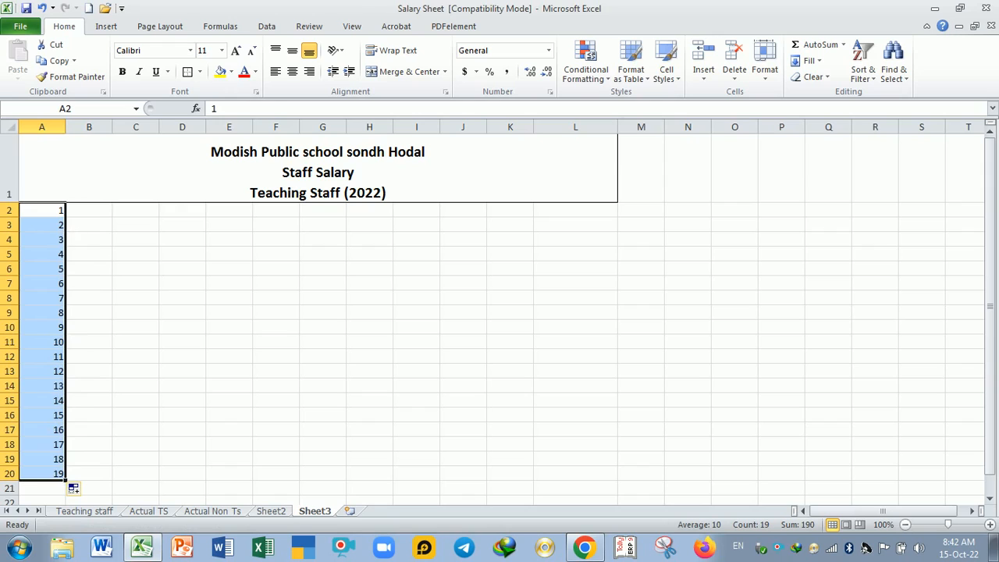
left_click(292, 71)
left_click(125, 290)
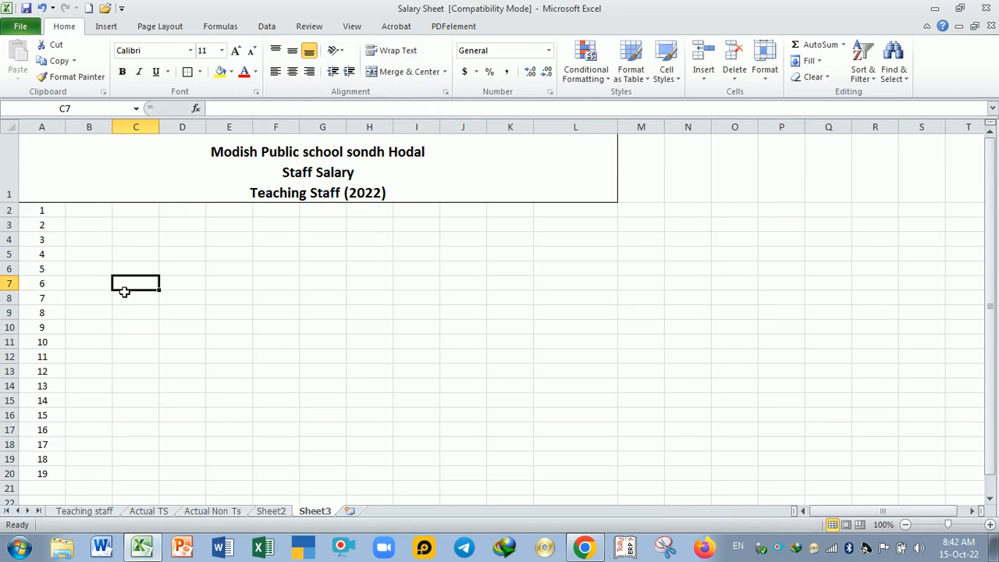
Step: Move the serial numbers in A2:A20 down one row to A3:A21, freeing row 2 for headings
left_click(63, 216)
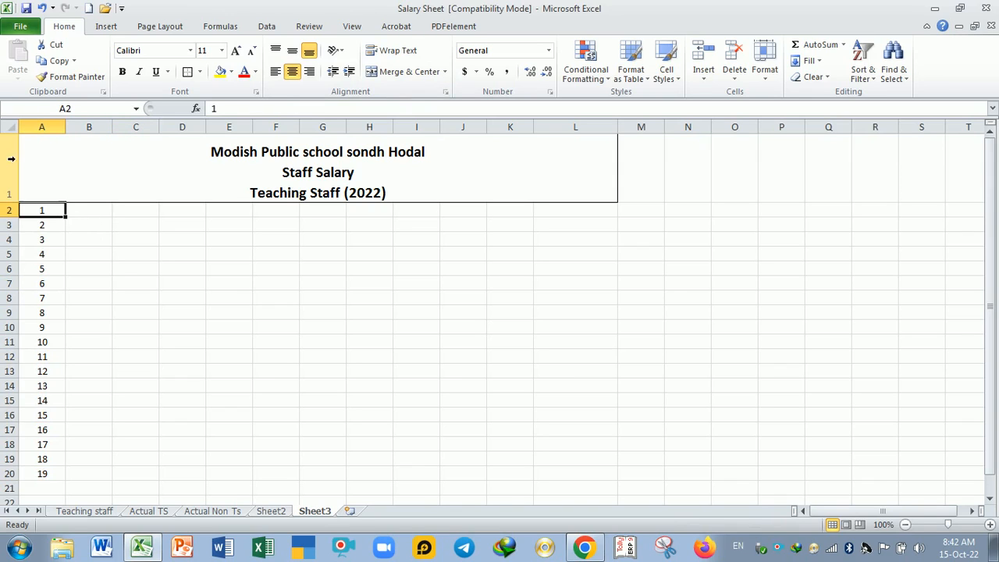
left_click(78, 236)
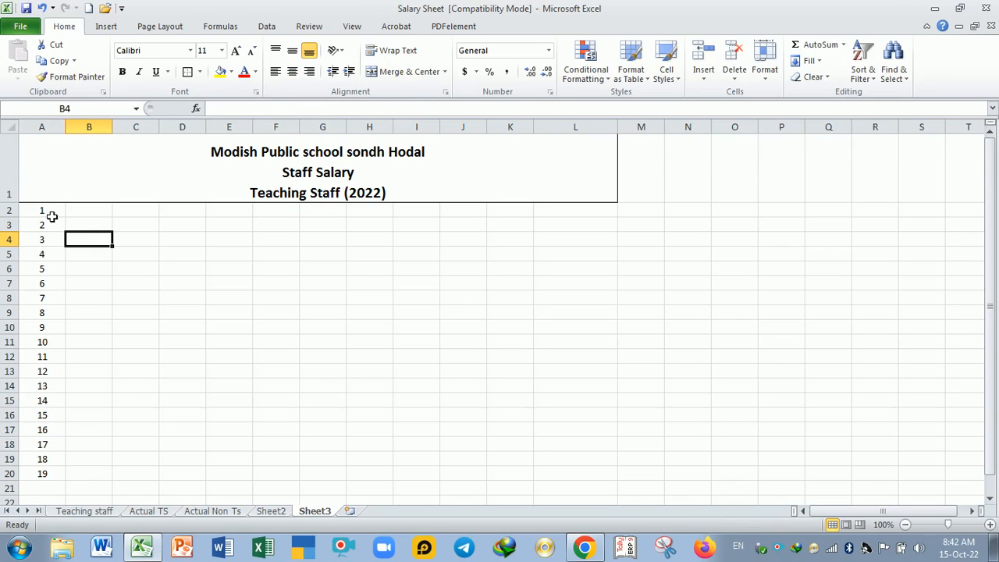
left_click_drag(52, 216, 51, 498)
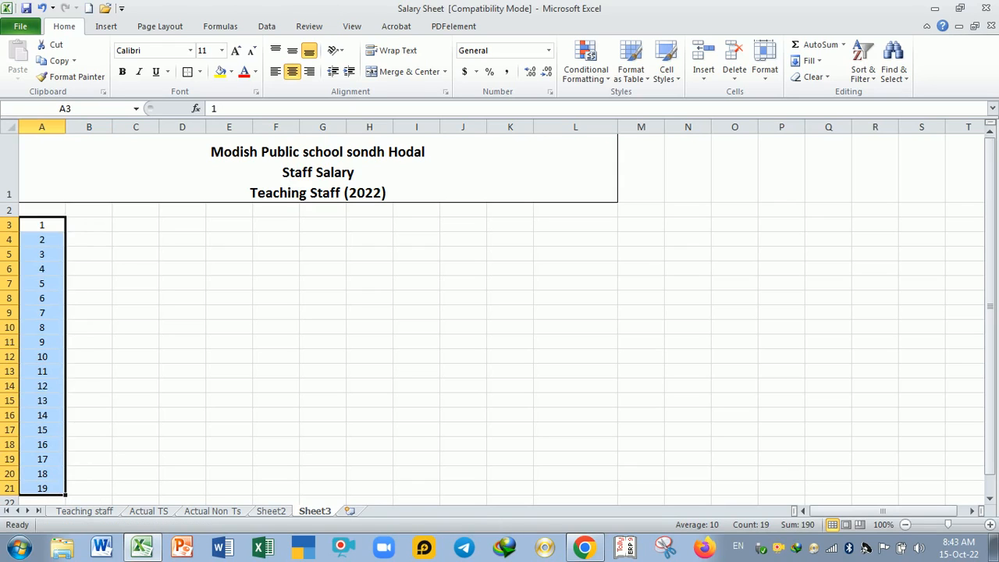
left_click(109, 258)
Step: Enter "Sr.No" as the column heading in A2
left_click(56, 211)
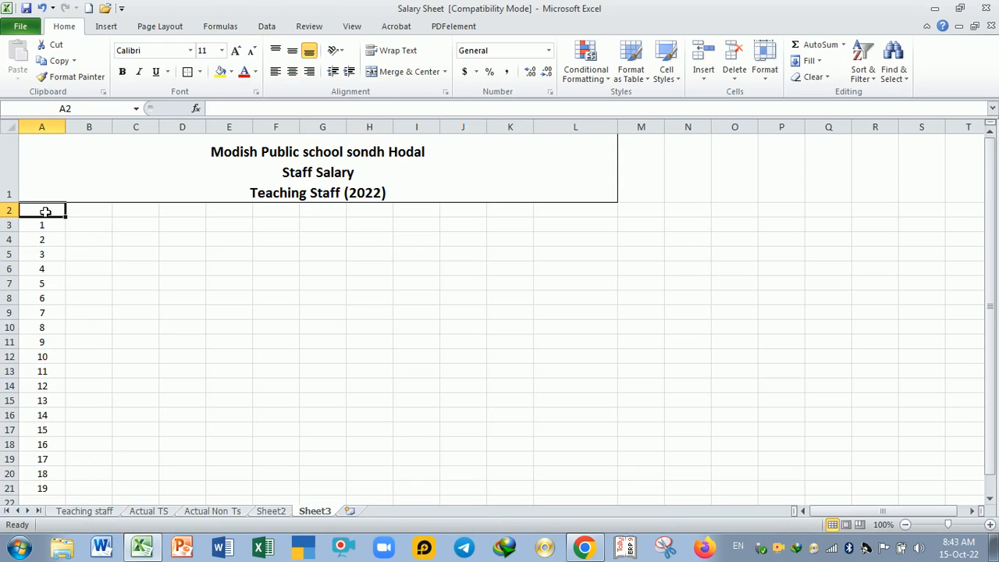
type("Sron")
key("BackSpace")
key("BackSpace")
key("BackSpace")
key("BackSpace")
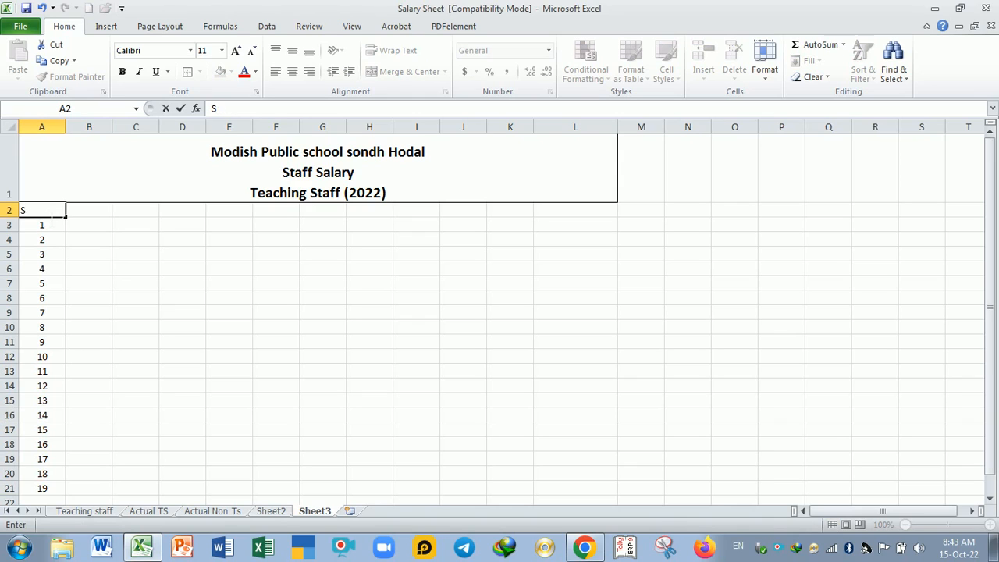
type("r>")
type("n")
key("BackSpace")
type("No")
key("Tab")
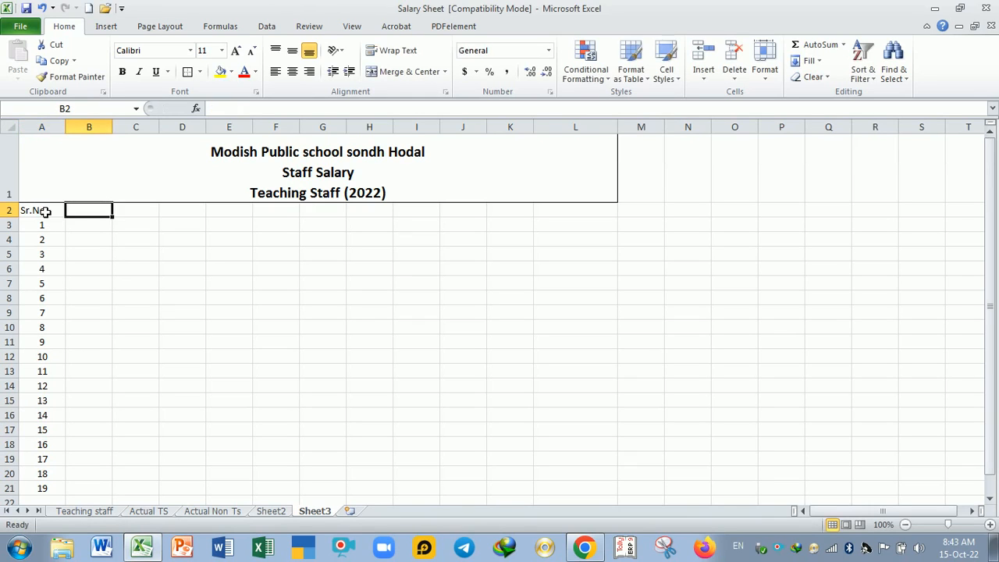
Step: Enter the heading "Name" in B2 and widen column B
type("Name")
key("Return")
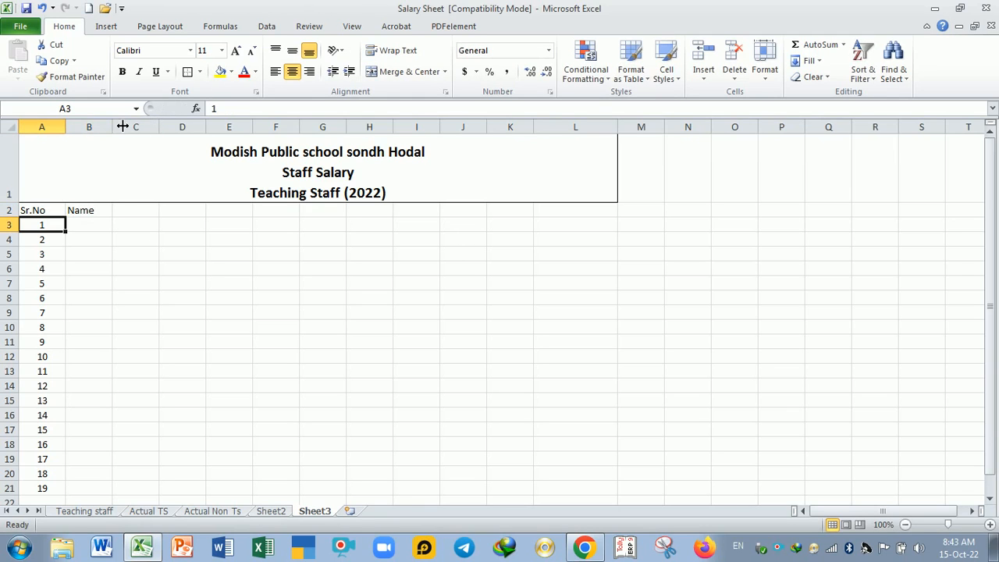
left_click_drag(115, 126, 153, 127)
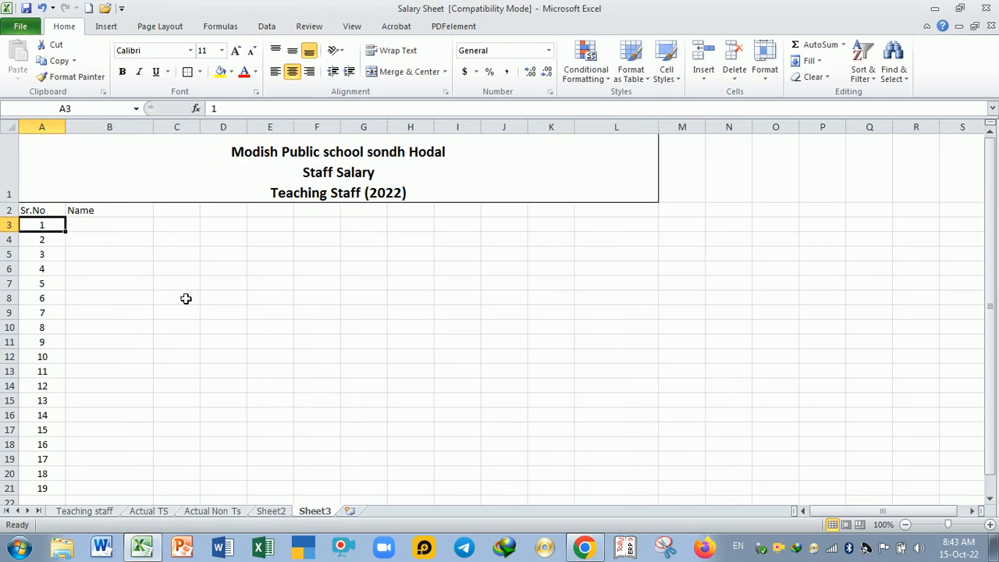
Step: Copy the headings from Name to Salary Paid (B3:L3) on the Actual TS sheet and paste them into Sheet3 starting at A2
left_click(156, 512)
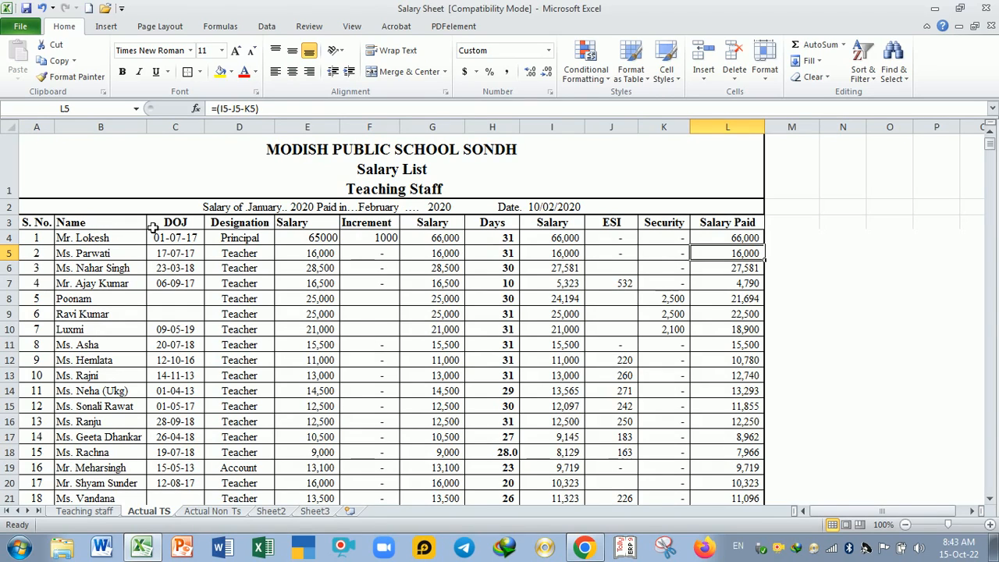
left_click_drag(126, 229, 721, 222)
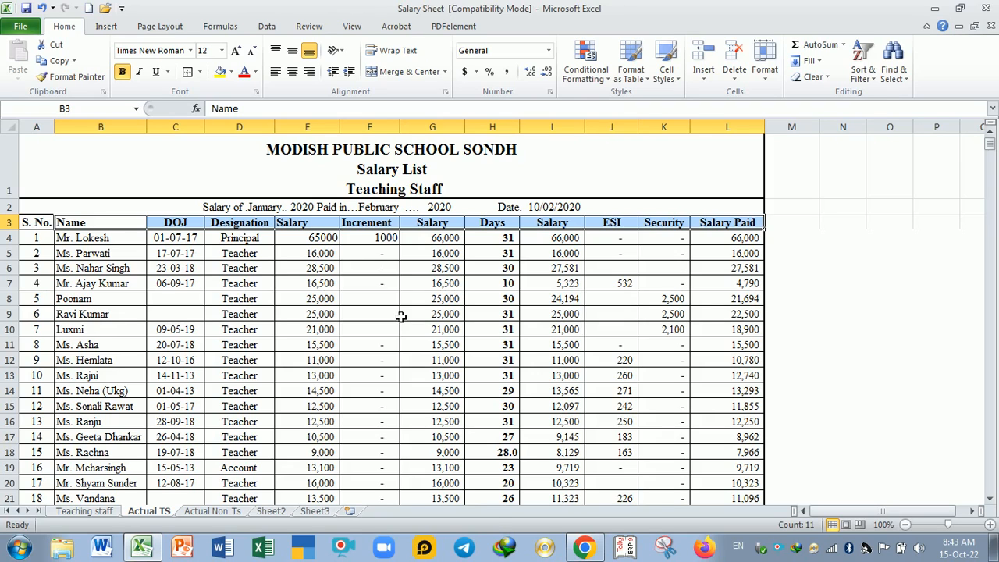
key("ctrl+c")
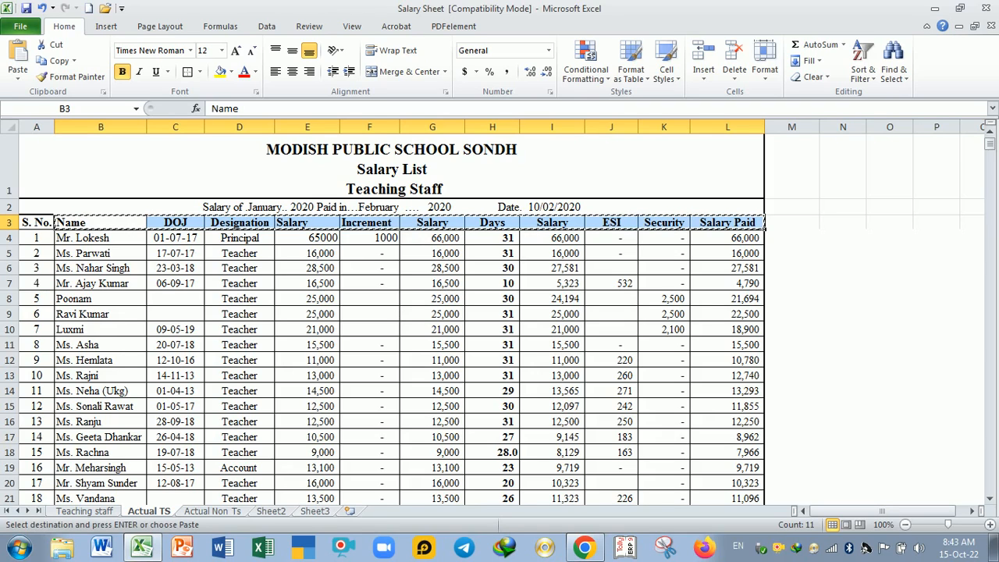
left_click(314, 511)
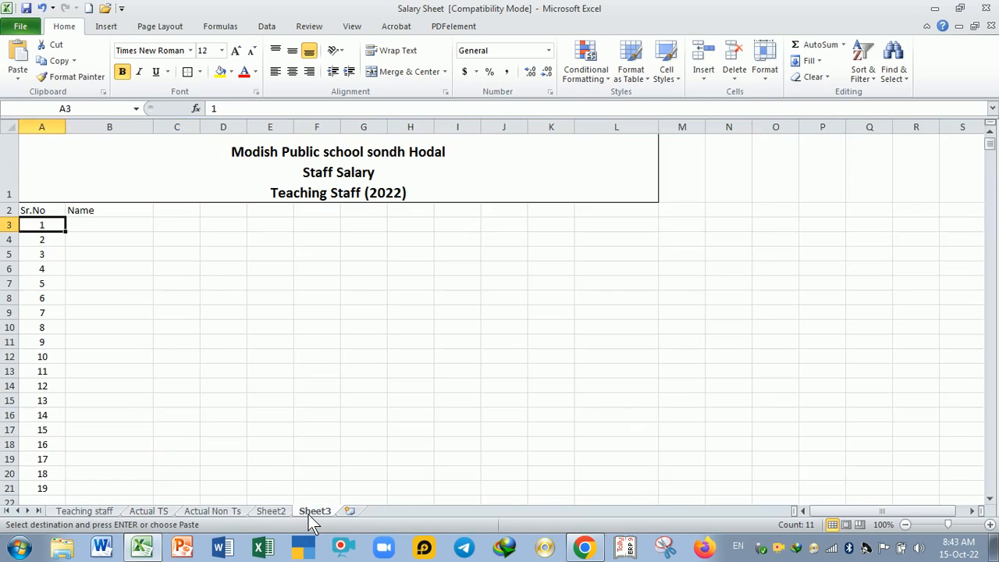
left_click(57, 218)
key("ctrl+v")
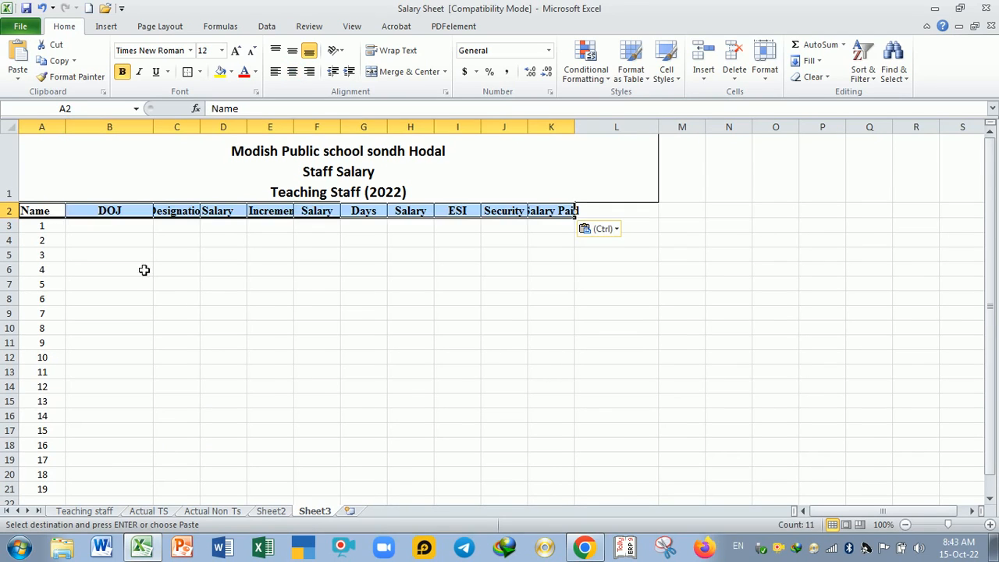
Step: Adjust the widths of columns C to K to fit the pasted headings
left_click(168, 283)
left_click_drag(201, 128, 726, 130)
left_click(390, 340)
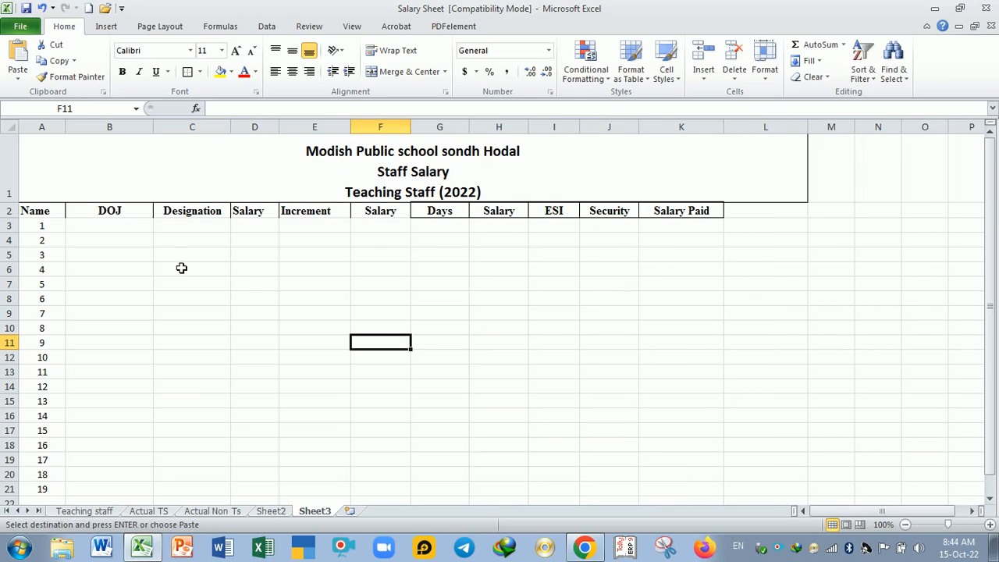
Step: Move the headings in A2:K2 one column over to B2:L2
left_click_drag(59, 217, 593, 212)
left_click(596, 215)
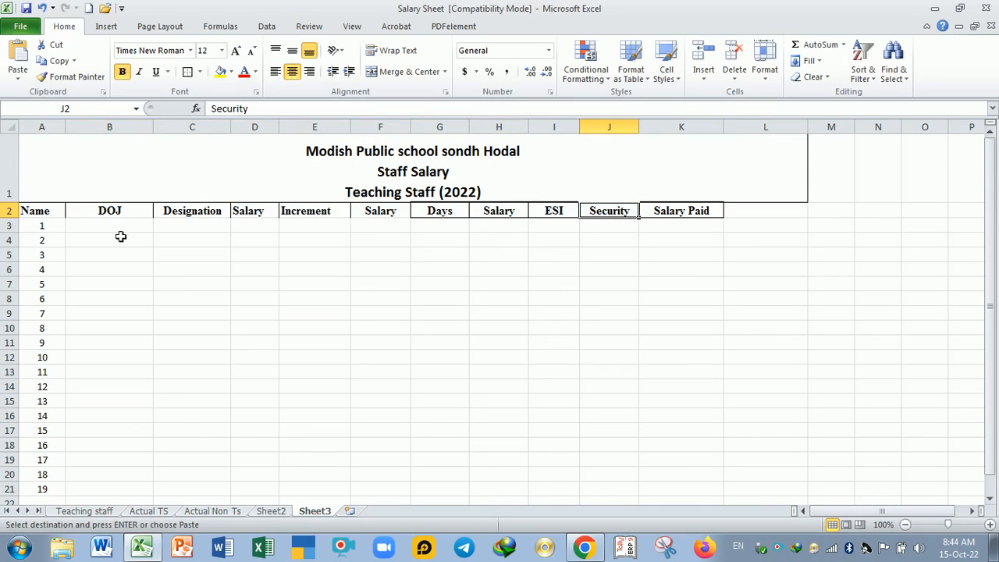
left_click_drag(51, 213, 656, 221)
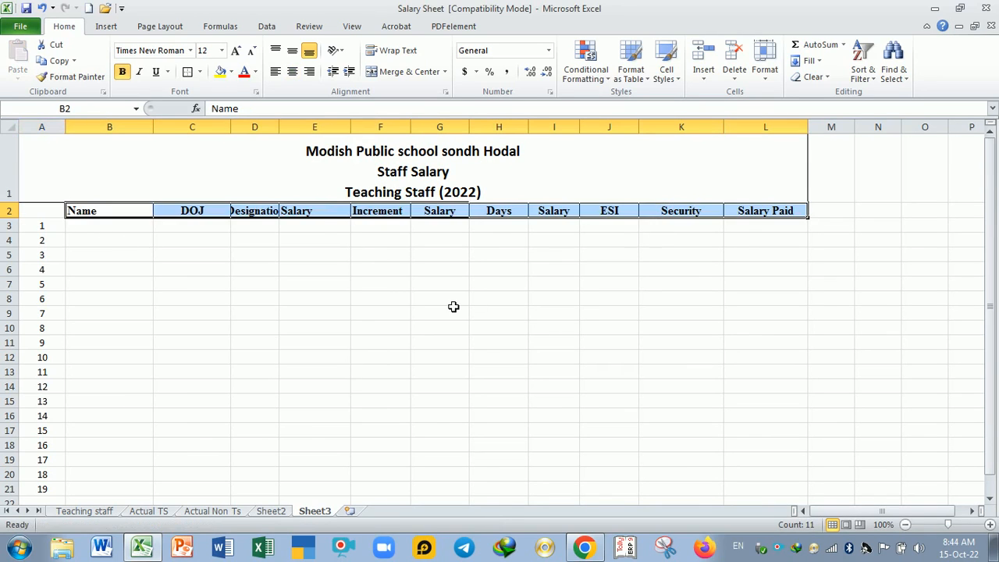
left_click(449, 301)
Step: Enter the heading "Sr.No" in A2 above the serial numbers
left_click(53, 215)
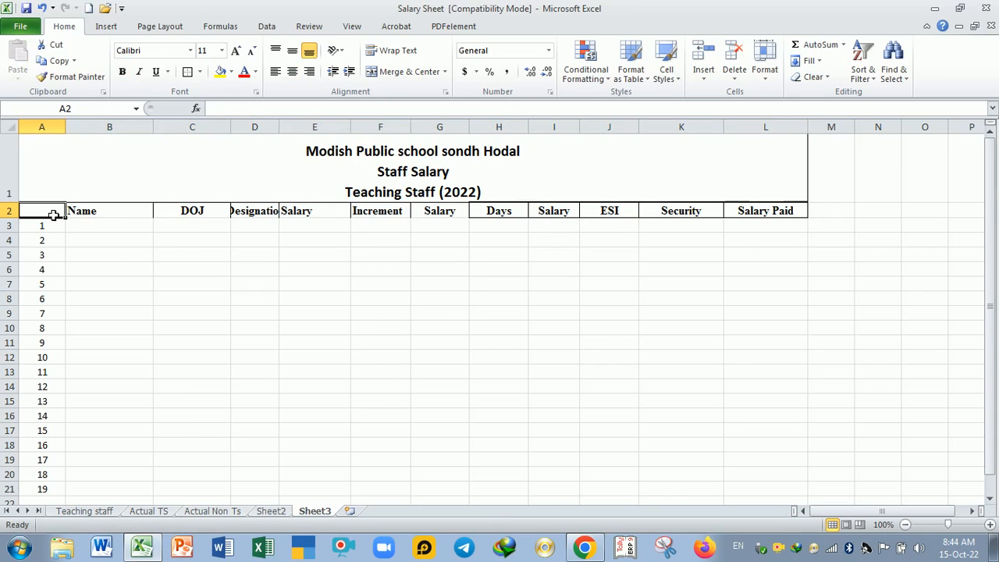
type("Sr.")
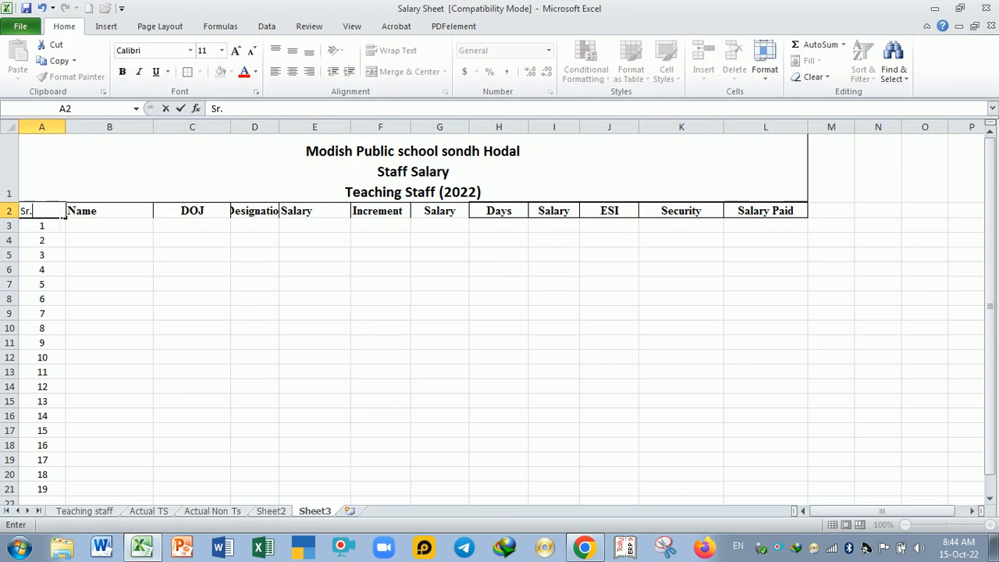
key("BackSpace")
key("BackSpace")
type("No")
key("Return")
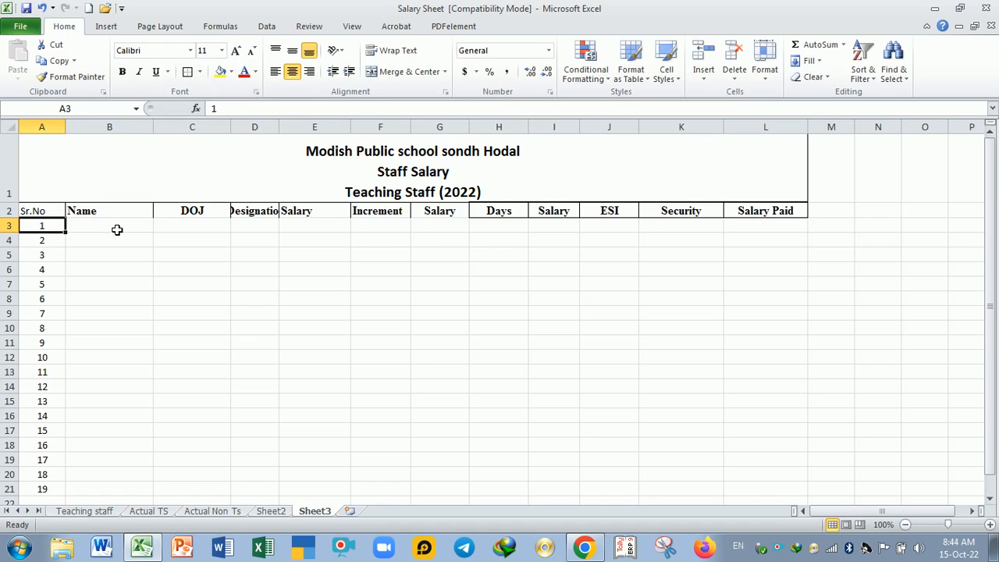
Step: Copy the staff names in B4:B23 of the Actual TS sheet and paste them under the Name heading on Sheet3
left_click_drag(117, 230, 142, 495)
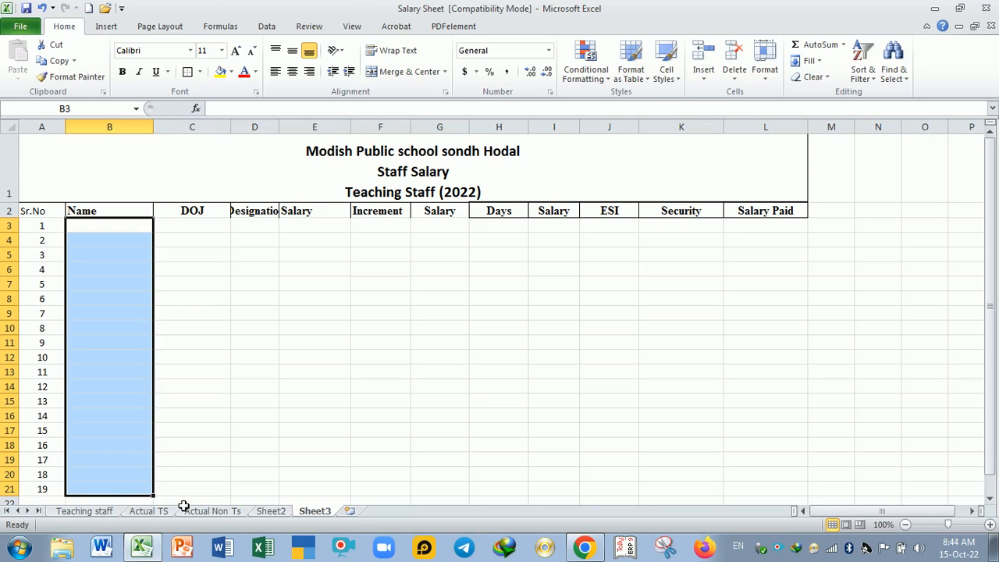
left_click(149, 513)
left_click_drag(92, 238, 107, 440)
key("ctrl+c")
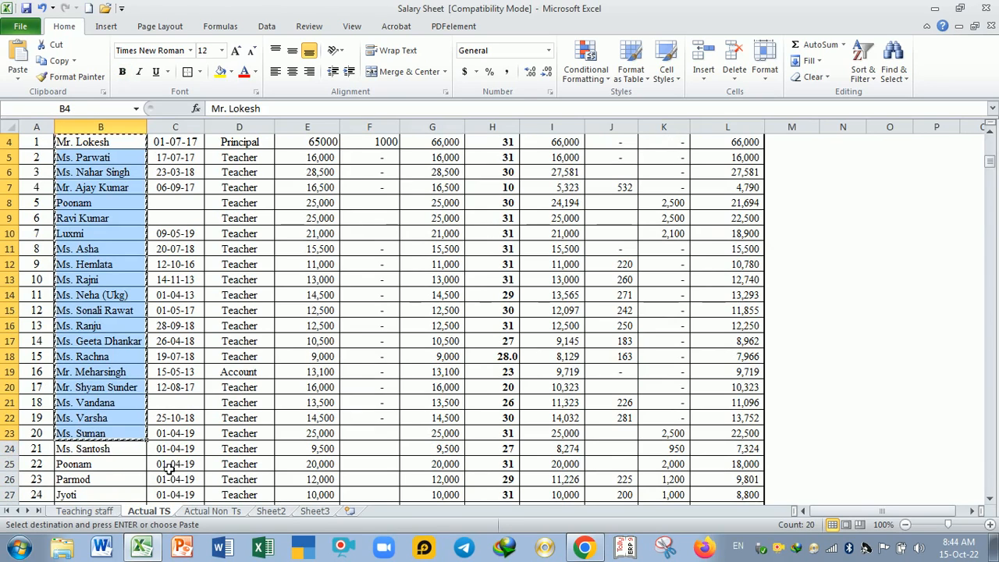
left_click(313, 511)
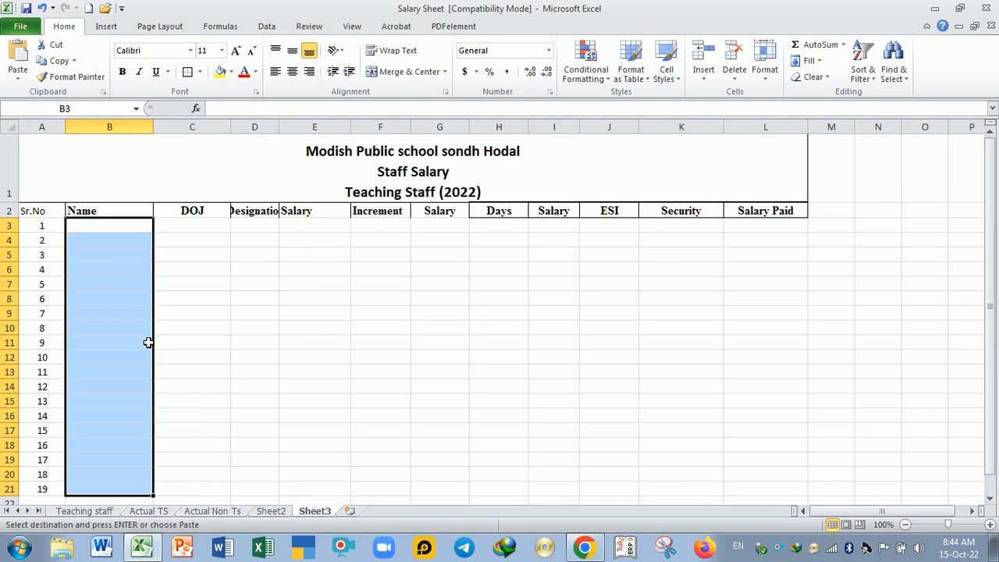
key("ctrl+v")
left_click(195, 343)
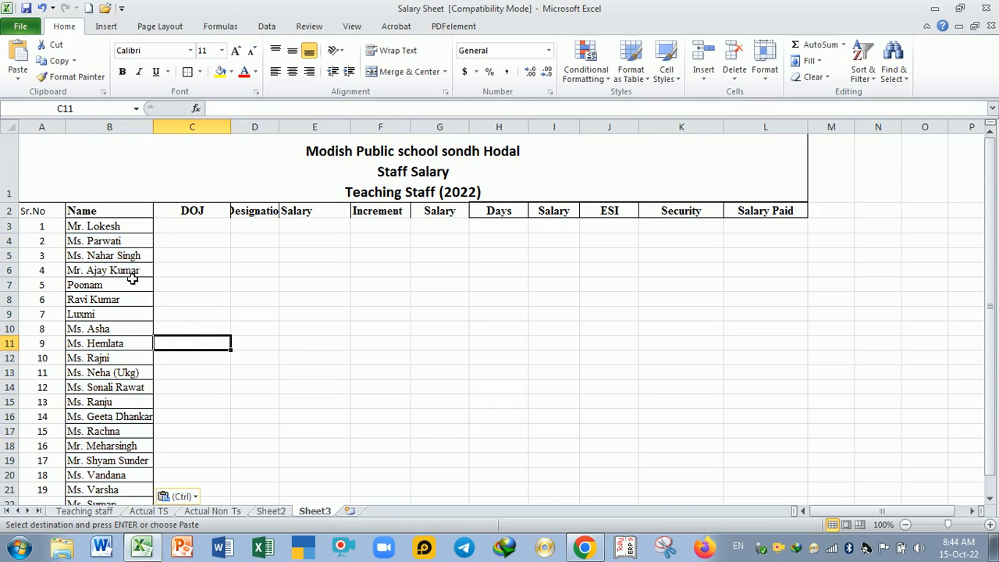
Step: Add the title "Ms." in front of the staff name in B7
scroll(134, 285, "down", 1)
scroll(135, 285, "up", 1)
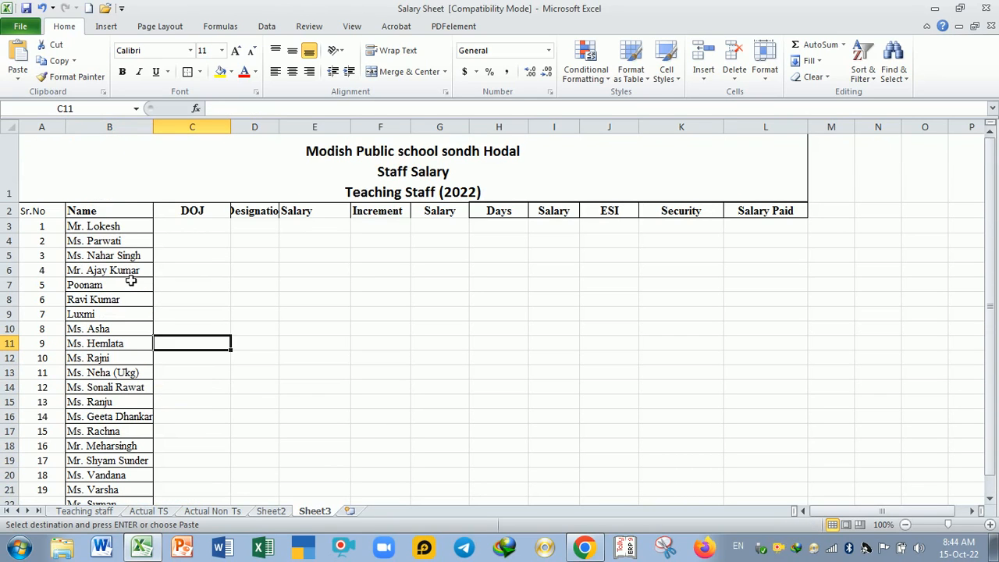
double_click(82, 289)
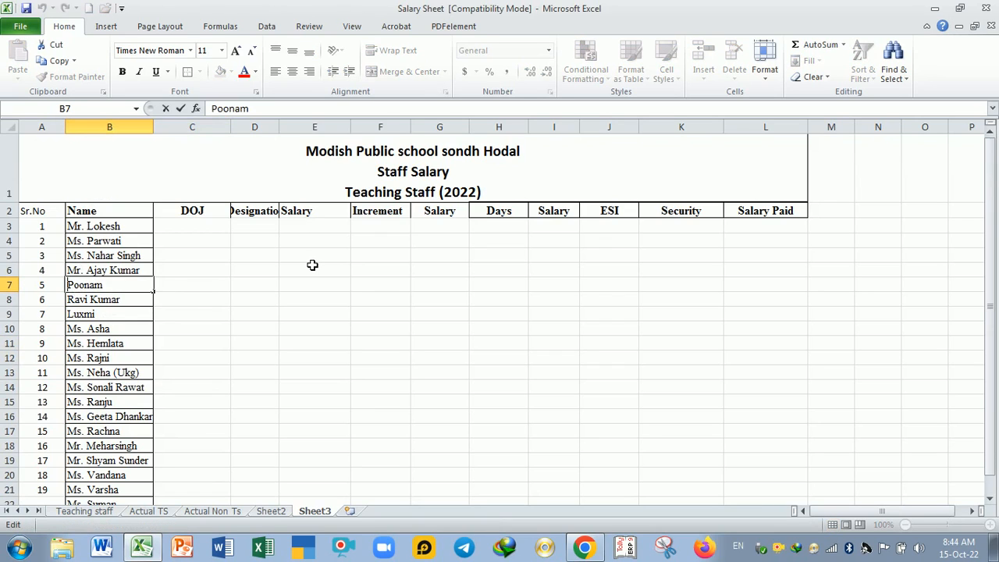
type("Ms")
type(".")
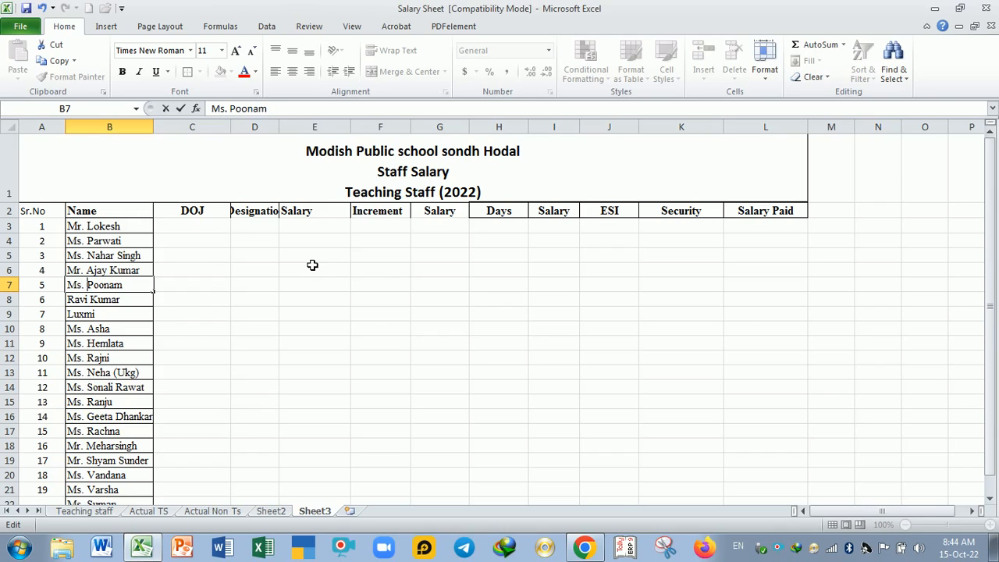
key("Return")
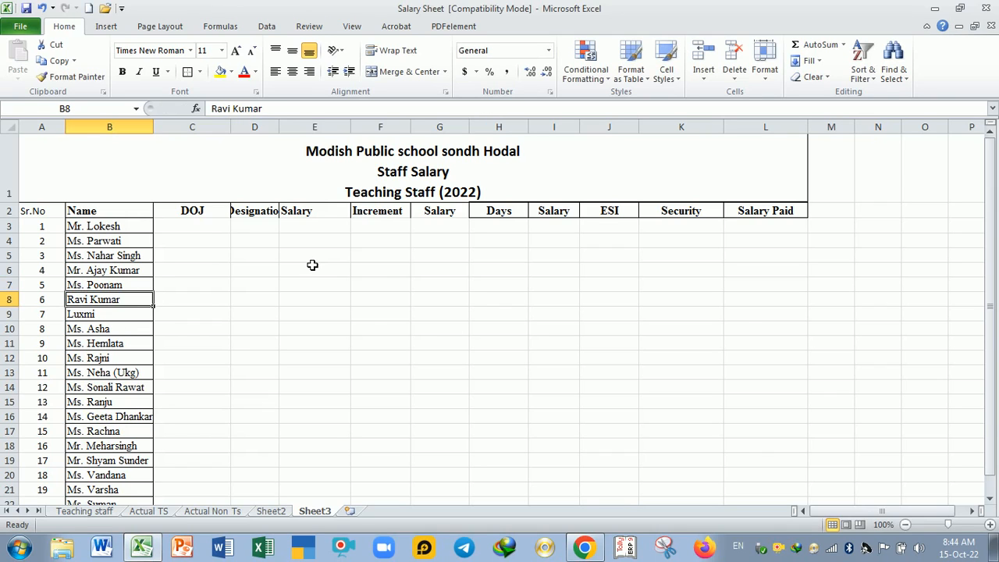
Step: Add the title "Mr." in front of the staff name in B8
key("F2")
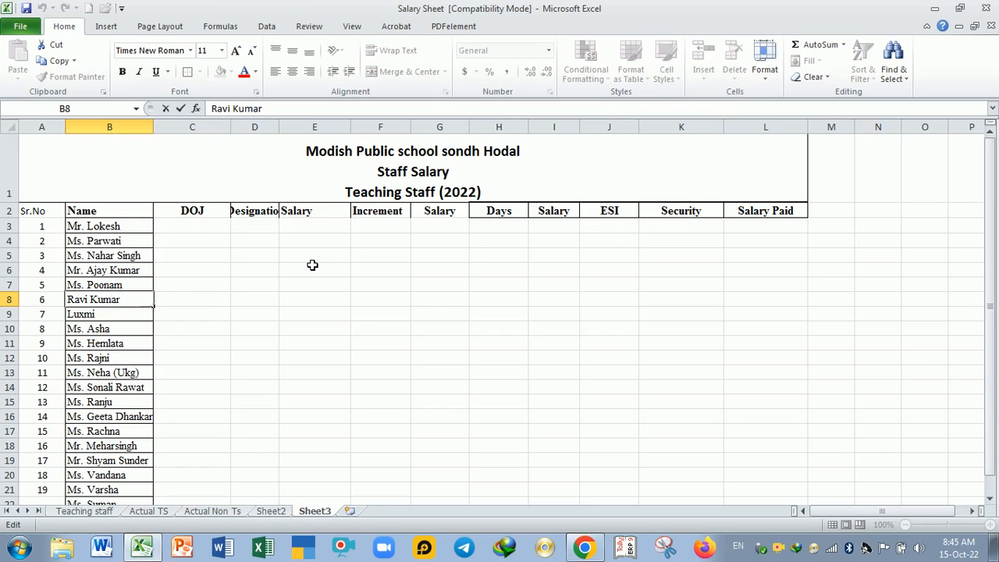
key("Home")
type("Mr.")
key("Return")
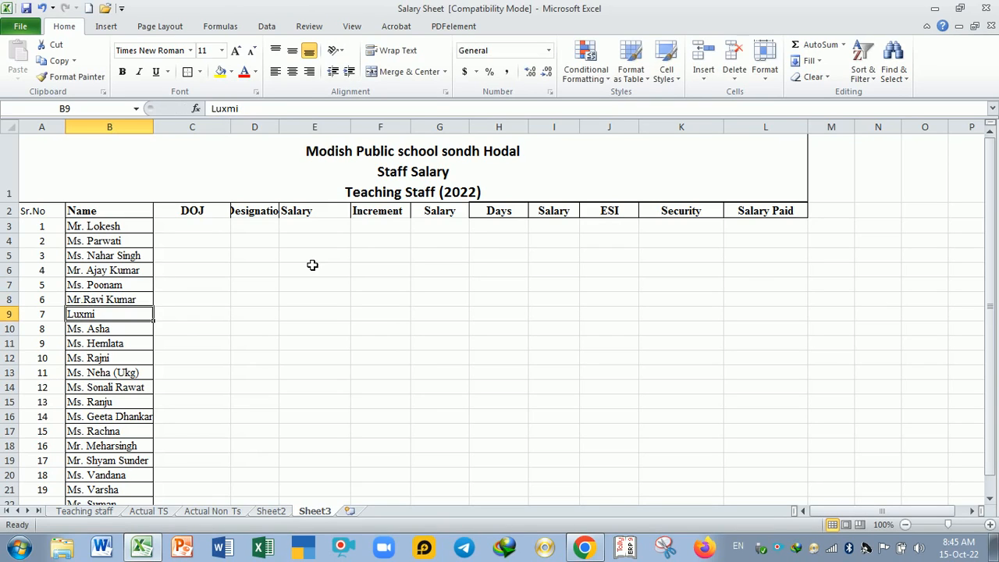
Step: Add the title "Mr." in front of the staff name in B9
key("F2")
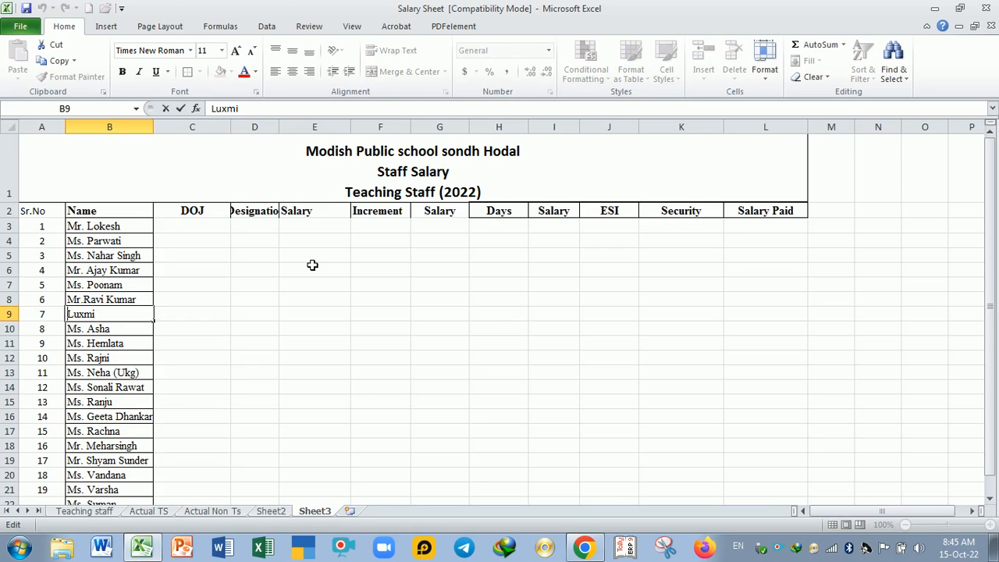
key("Home")
type("Mr.")
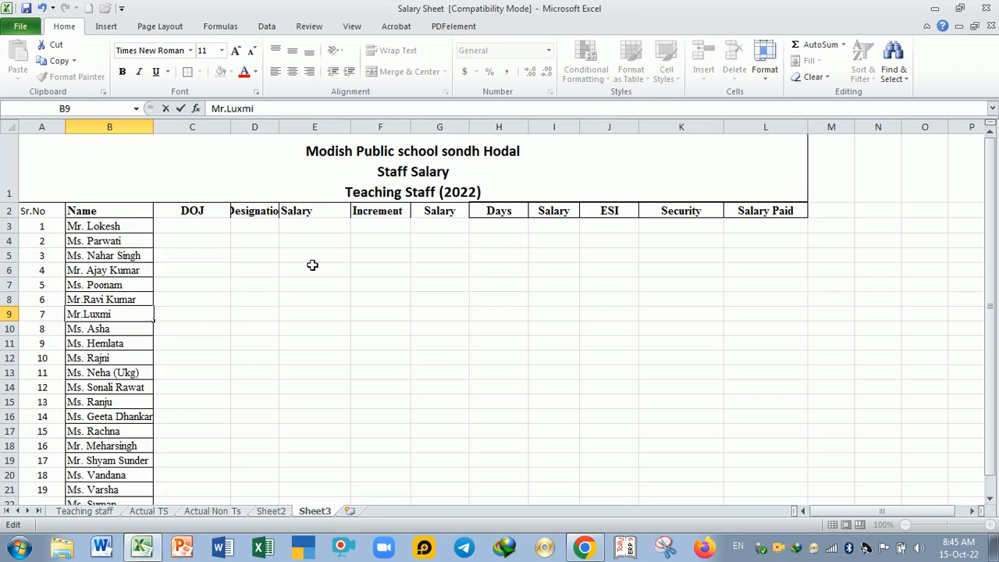
key("Return")
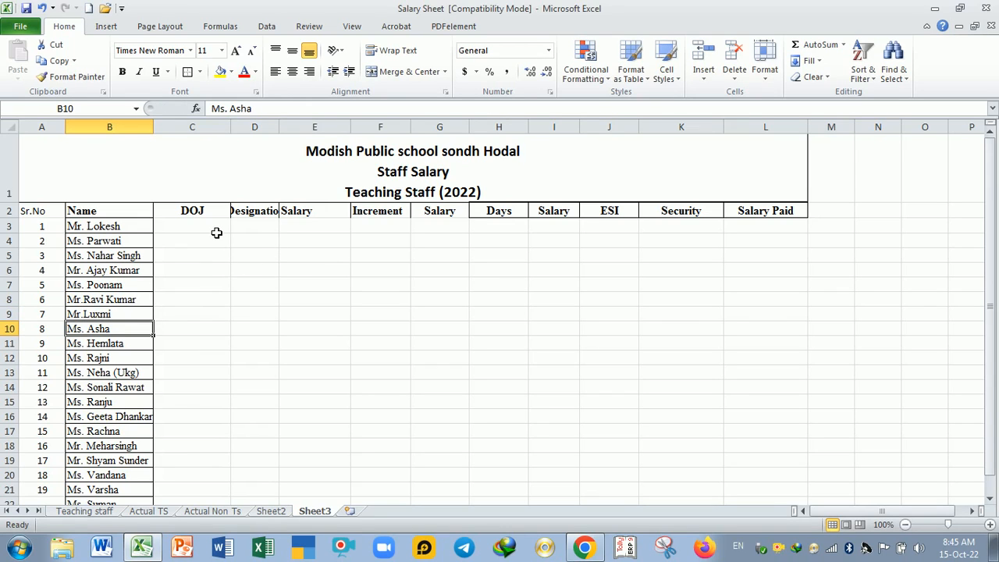
Step: Widen the Designation column and fill C3:C21 under DOJ with consecutive dates starting at 15-10-2022
left_click_drag(284, 138, 299, 138)
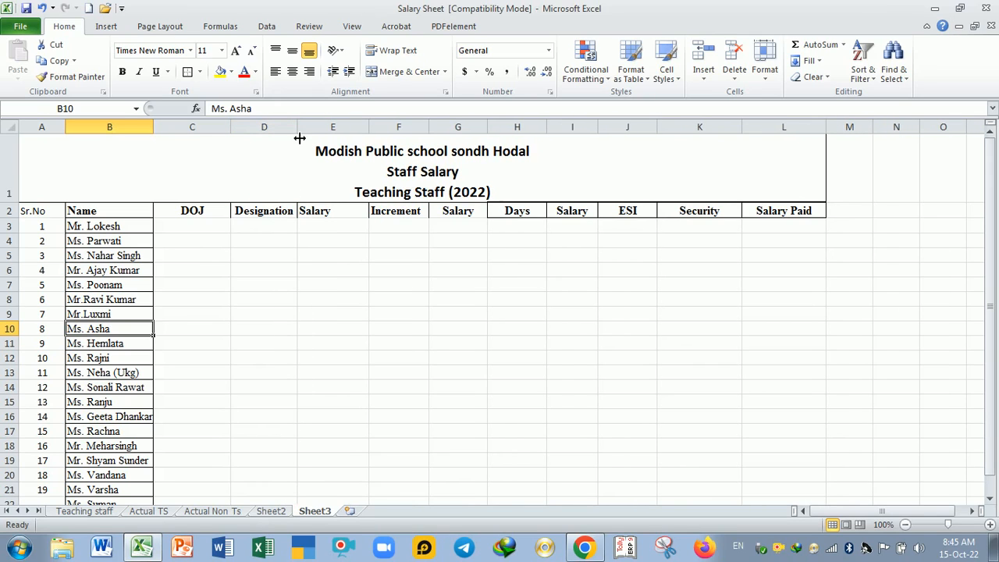
left_click(214, 233)
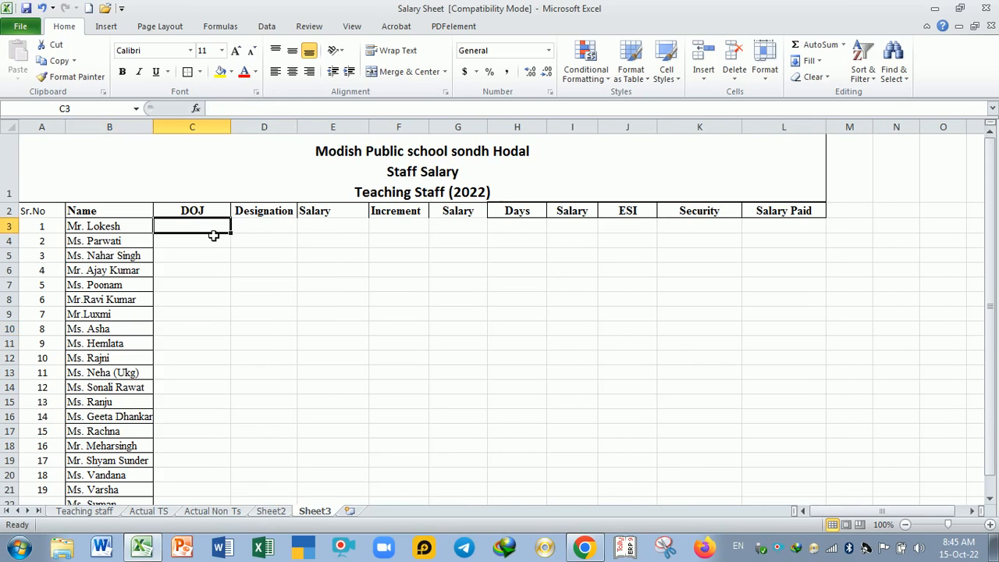
type("15-10-2022")
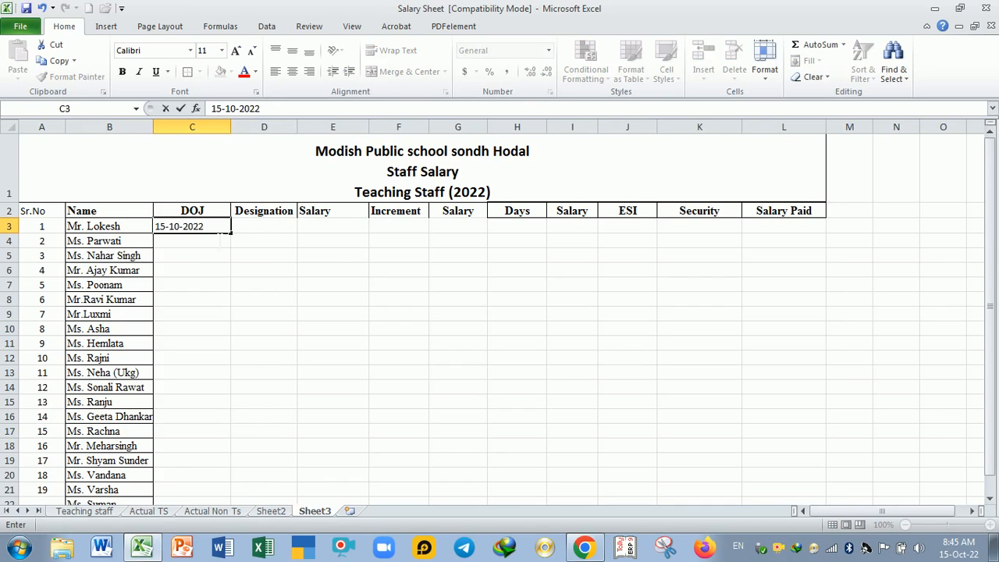
key("Return")
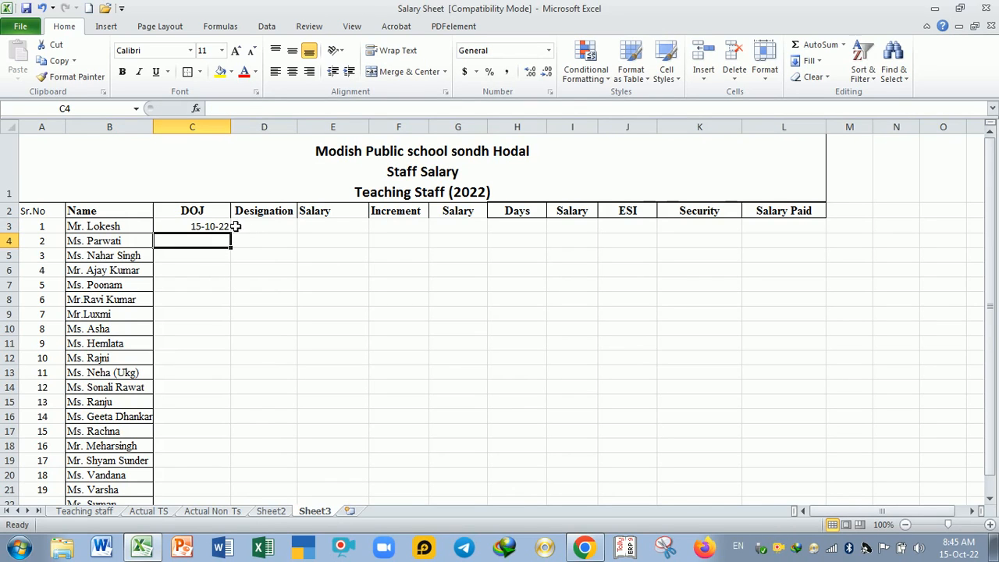
left_click(224, 227)
left_click_drag(236, 240, 206, 506)
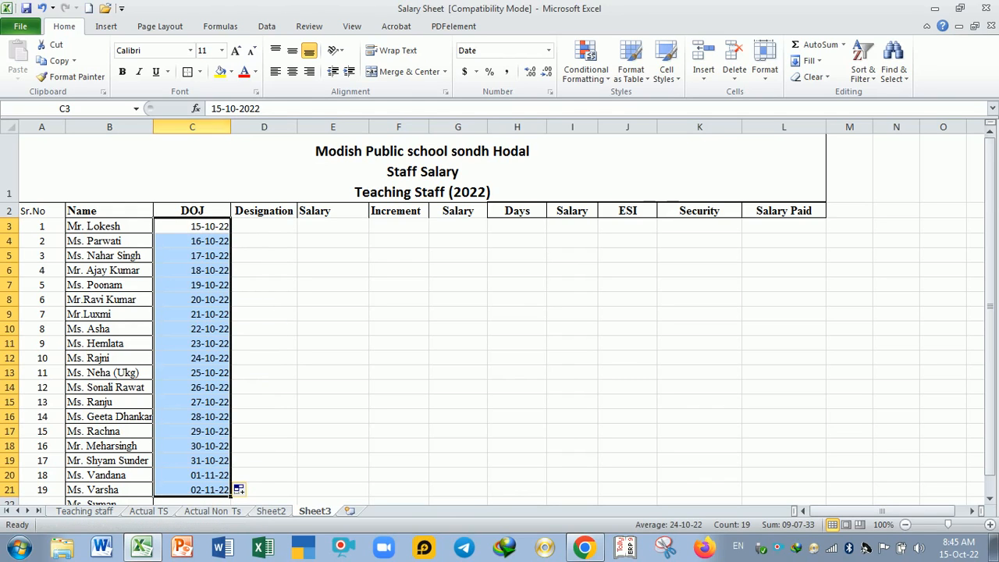
Step: Centre the joining dates in C3:C21 and widen the Designation column slightly more
left_click(293, 76)
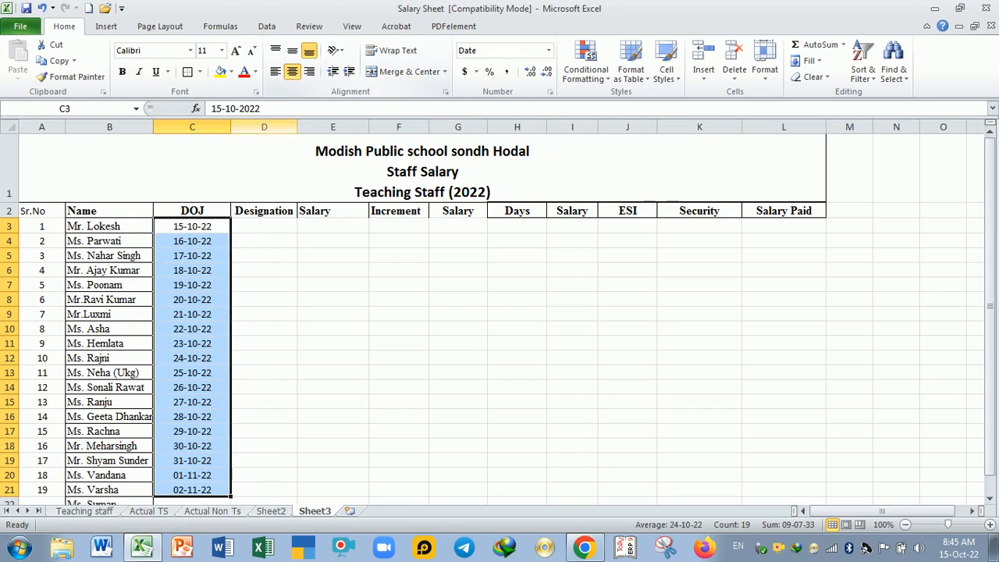
left_click(290, 343)
left_click(290, 230)
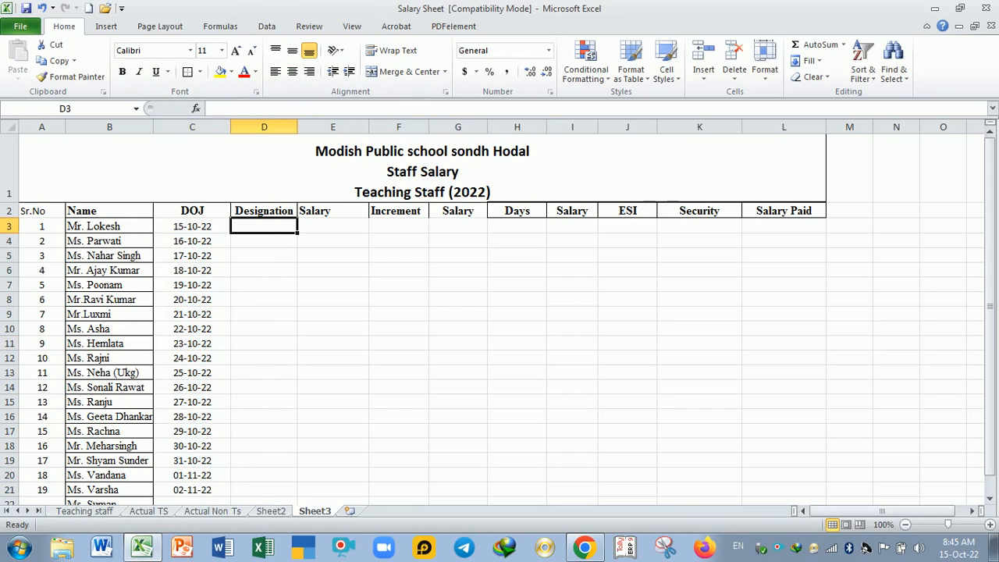
left_click_drag(297, 126, 303, 127)
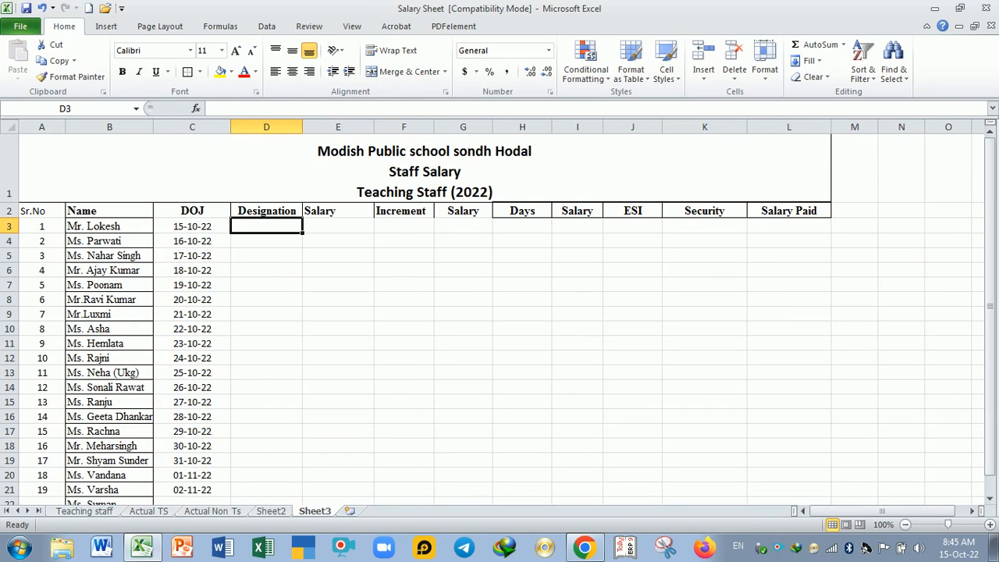
left_click(275, 258)
Step: Look through the staff designations on the Actual TS sheet and return to Sheet3
left_click(150, 512)
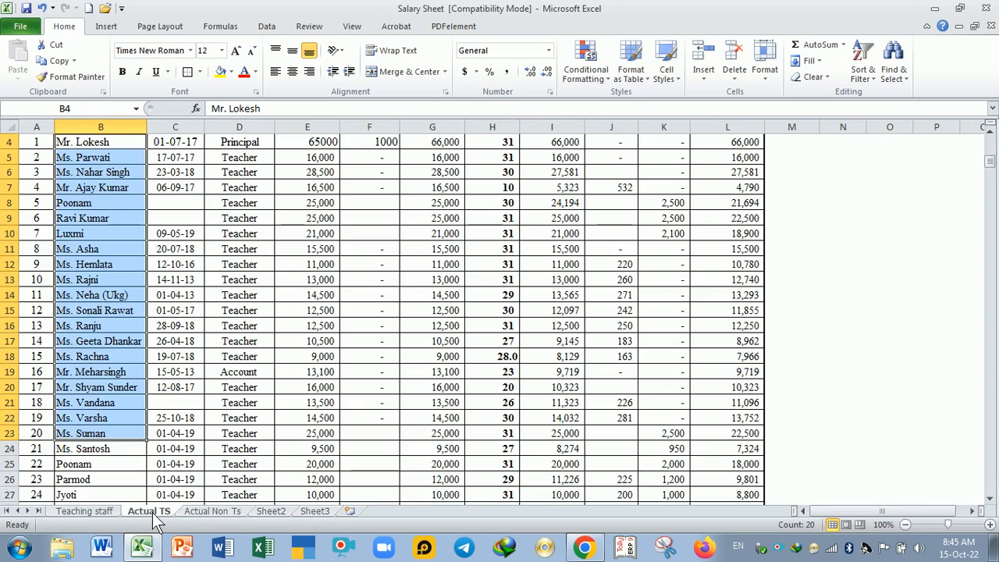
scroll(247, 317, "up", 1)
scroll(247, 317, "down", 7)
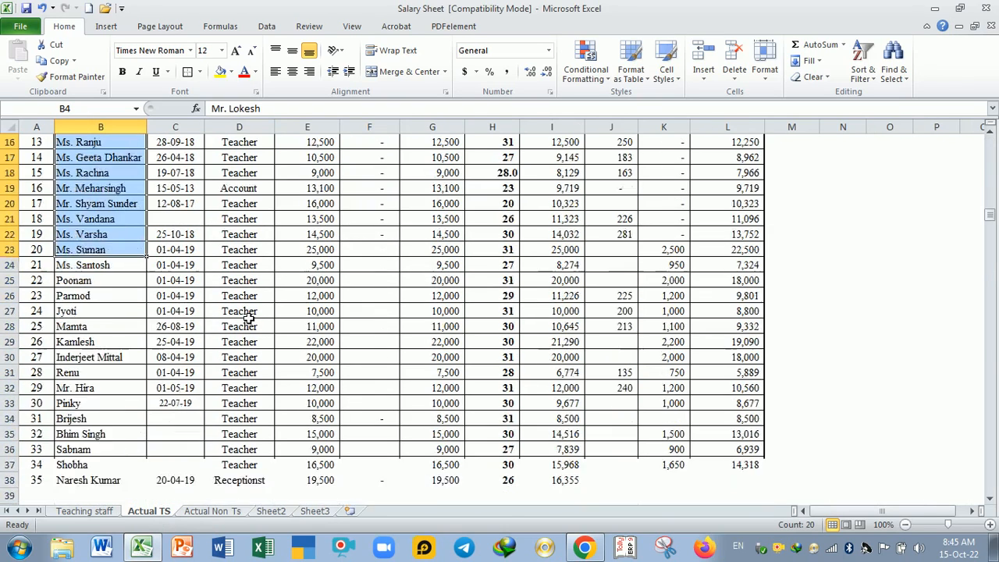
scroll(246, 317, "up", 7)
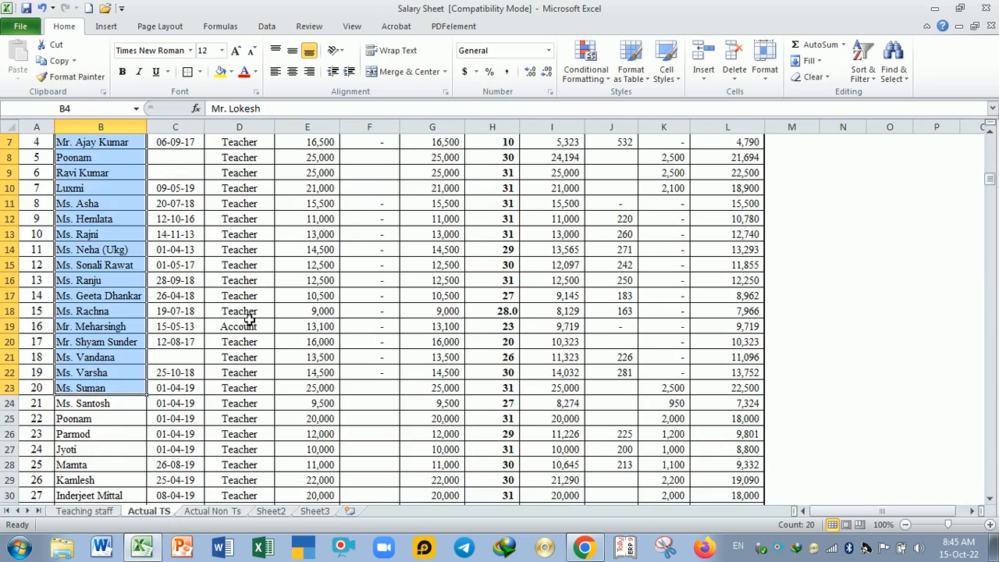
left_click(315, 511)
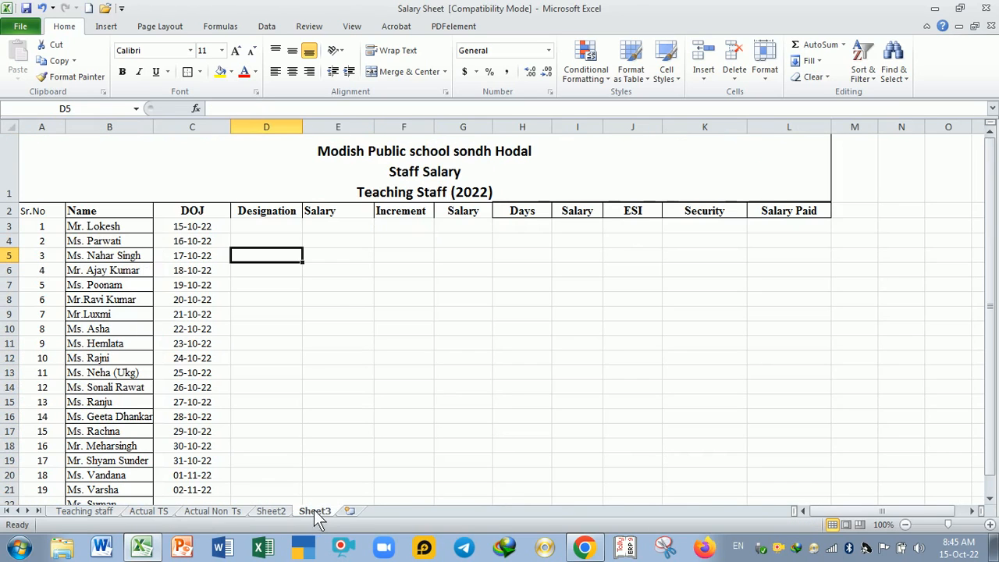
Step: Enter the designations "Teacher" in D3, "Acountant" in D4 and "Teacher" in D5
left_click(278, 228)
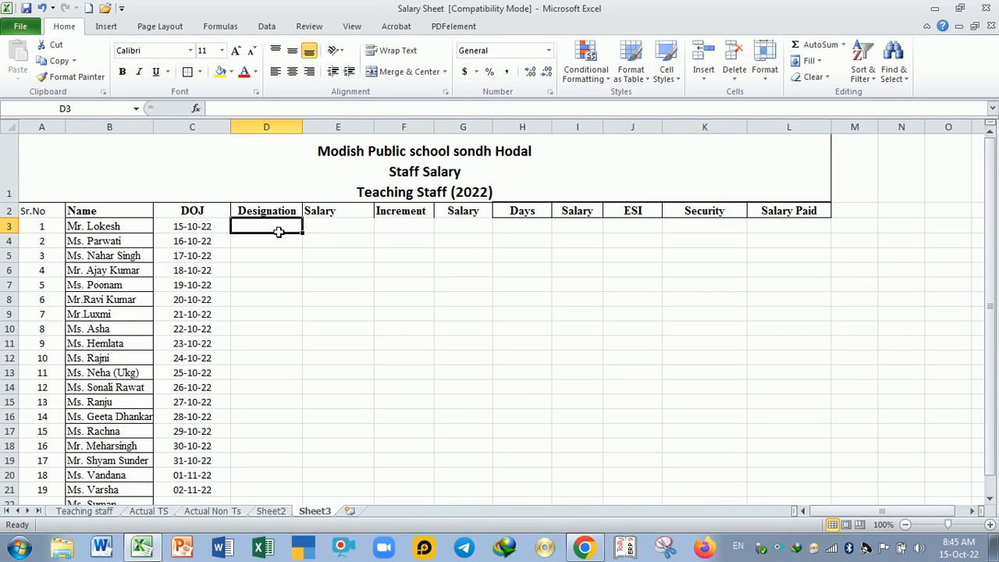
type("Teacher")
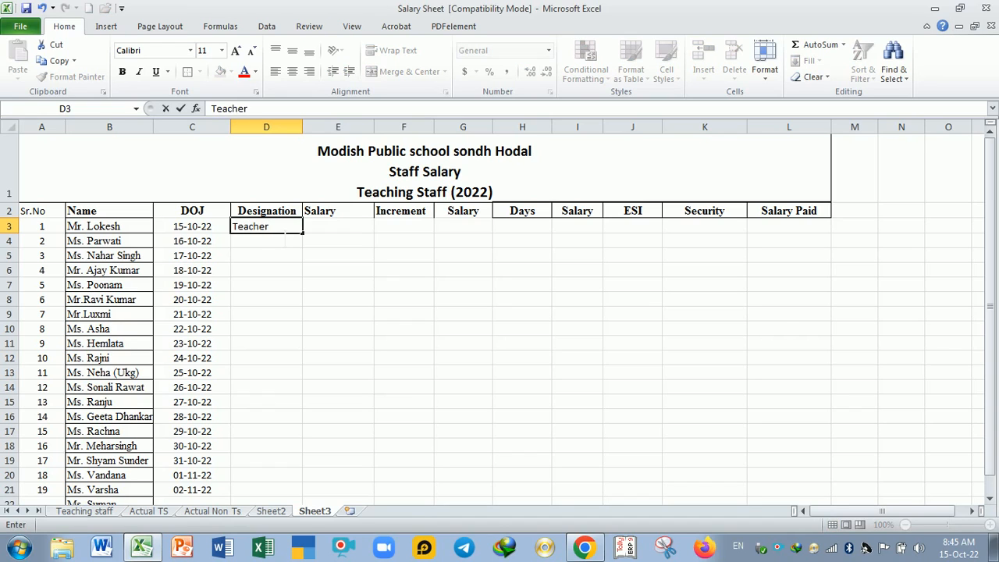
key("Return")
type("Acoun")
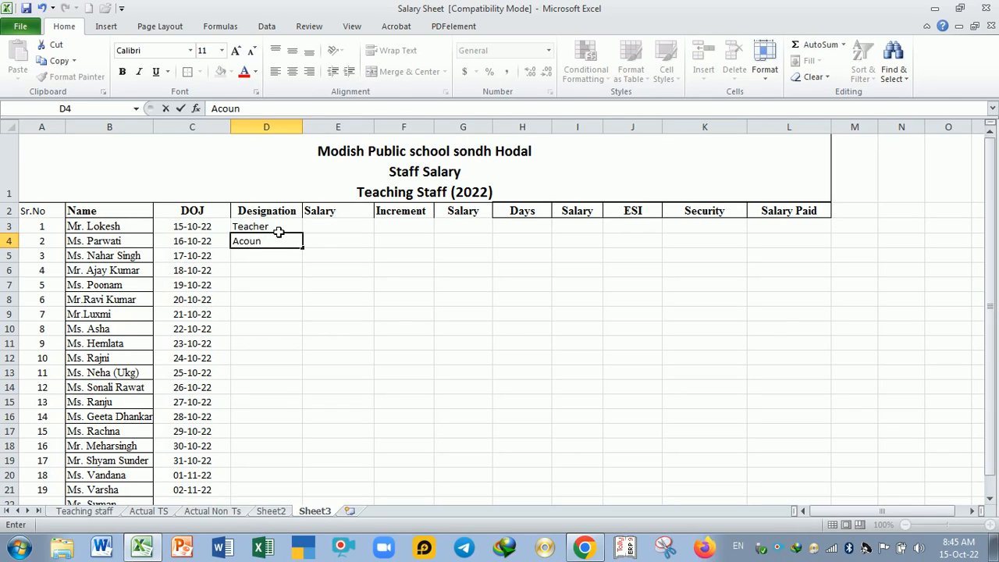
type("tutant")
key("Return")
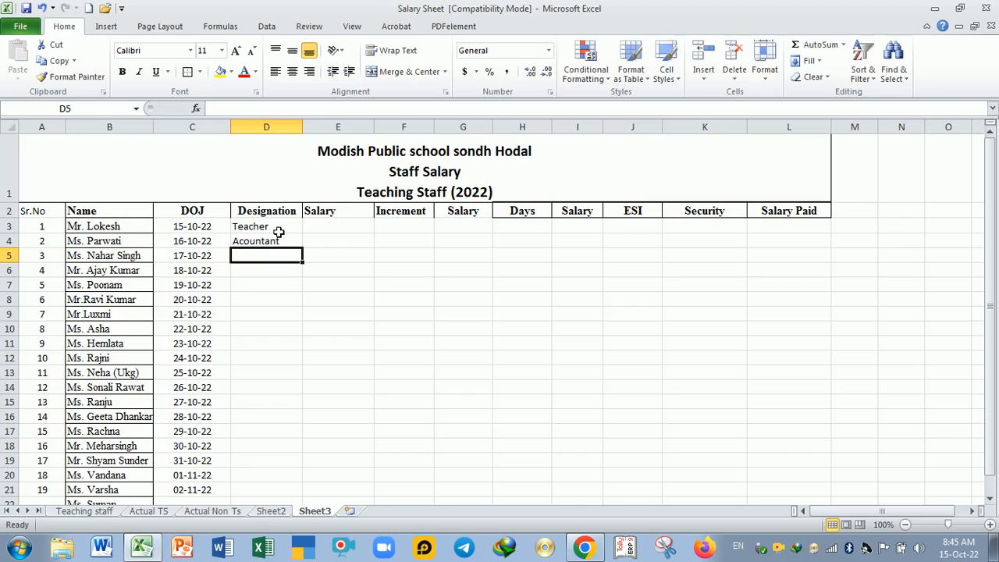
type("tear")
key("BackSpace")
key("BackSpace")
key("BackSpace")
key("BackSpace")
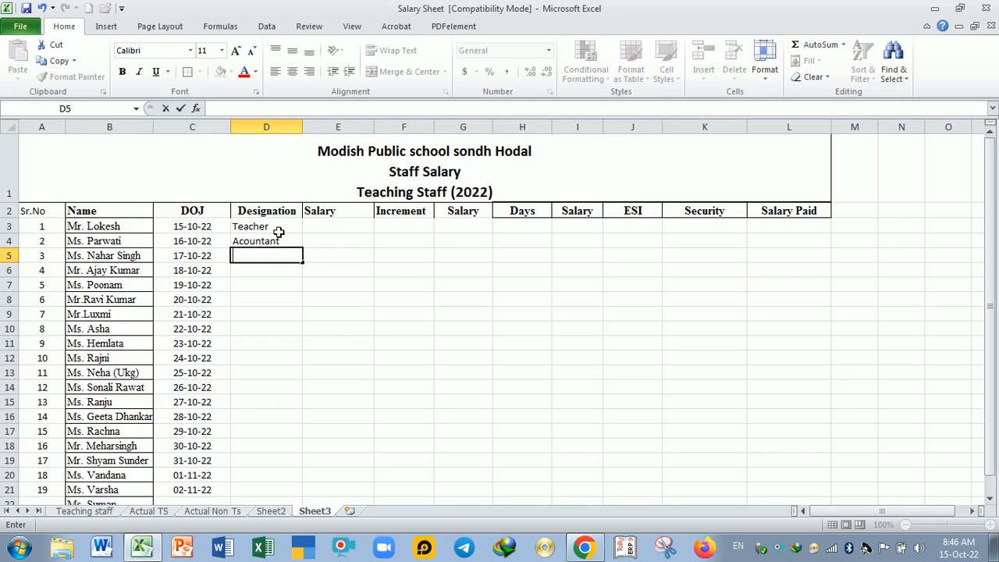
type("Teacher")
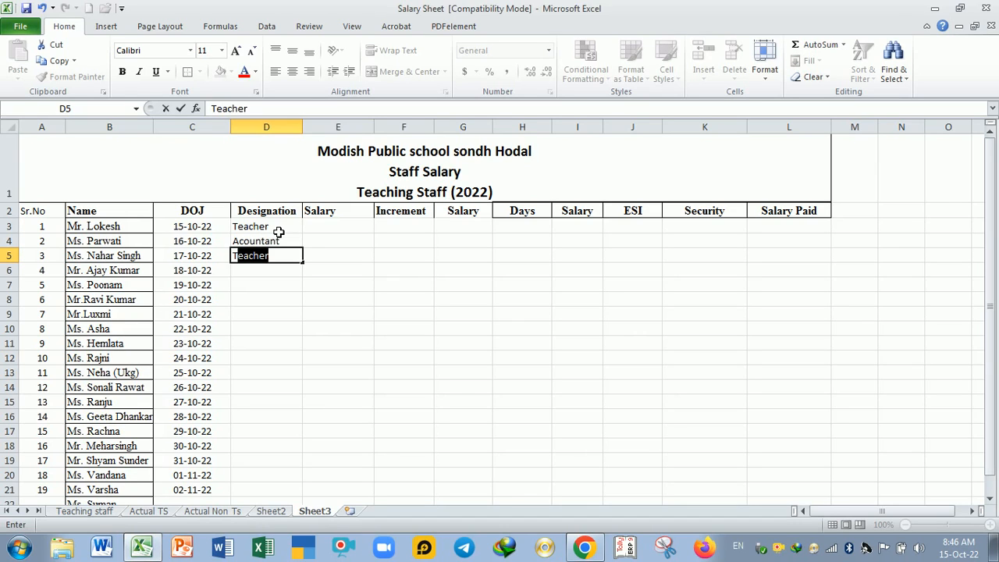
key("Return")
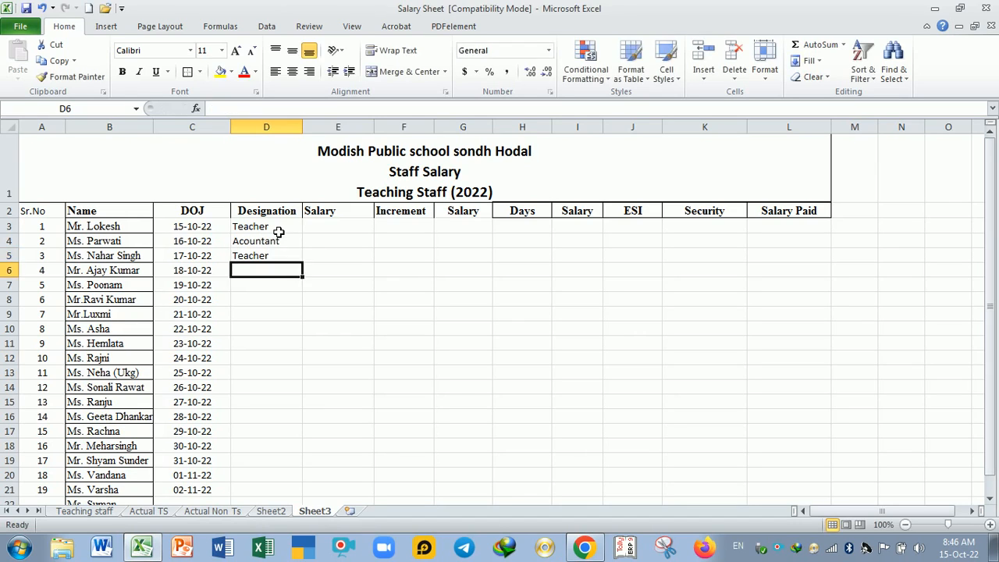
Step: Reduce the height of title row 1 slightly
scroll(254, 365, "down", 1)
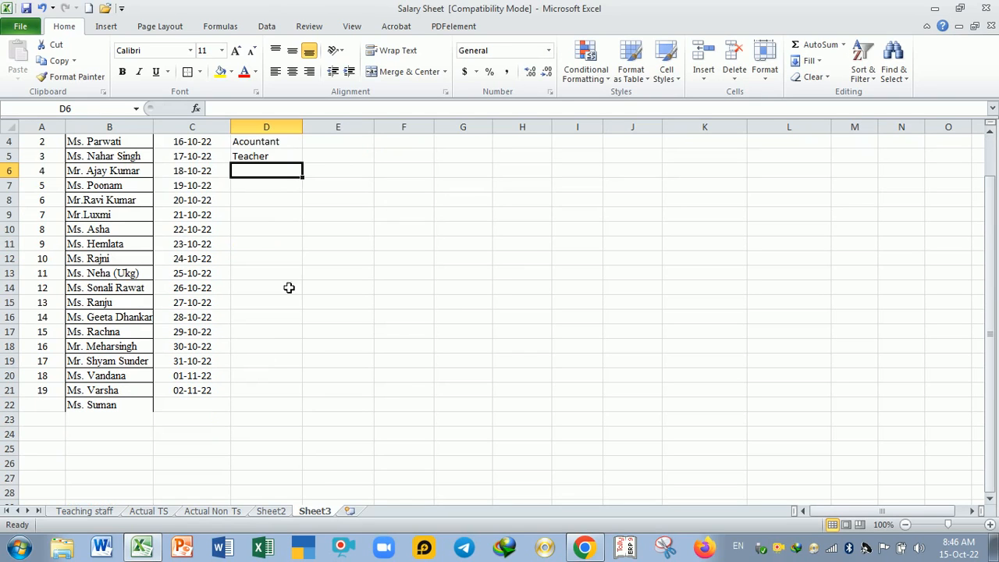
scroll(295, 161, "up", 1)
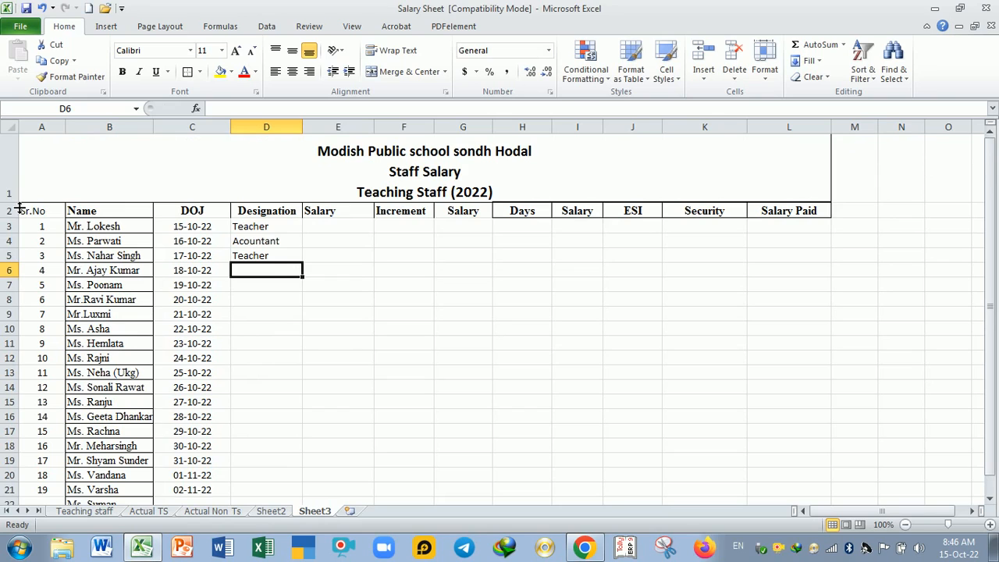
left_click_drag(15, 203, 15, 195)
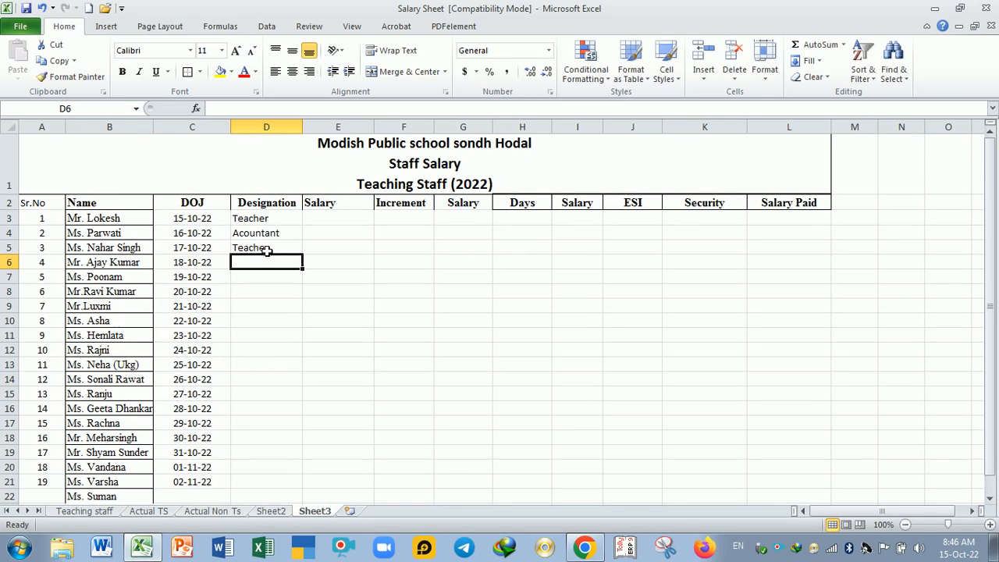
Step: Try entering "Teacher" into all of D5:D21 at once, and undo the entry
left_click_drag(264, 253, 271, 483)
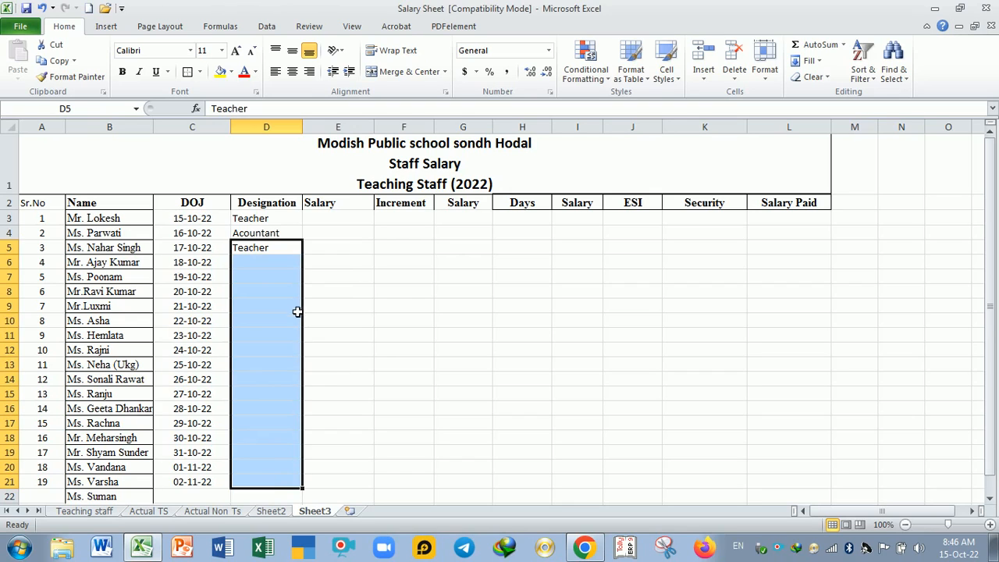
key("F2")
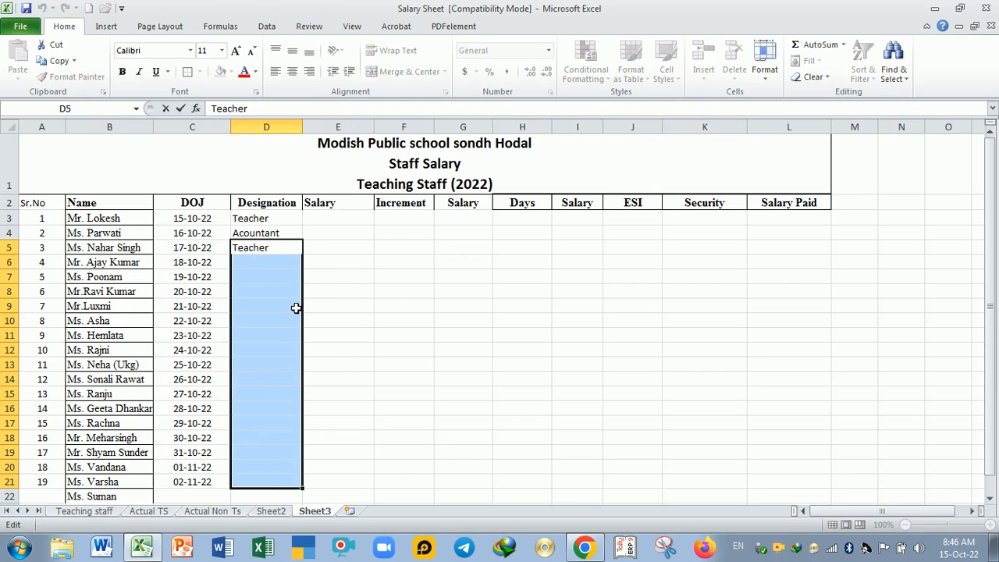
key("ctrl+Return")
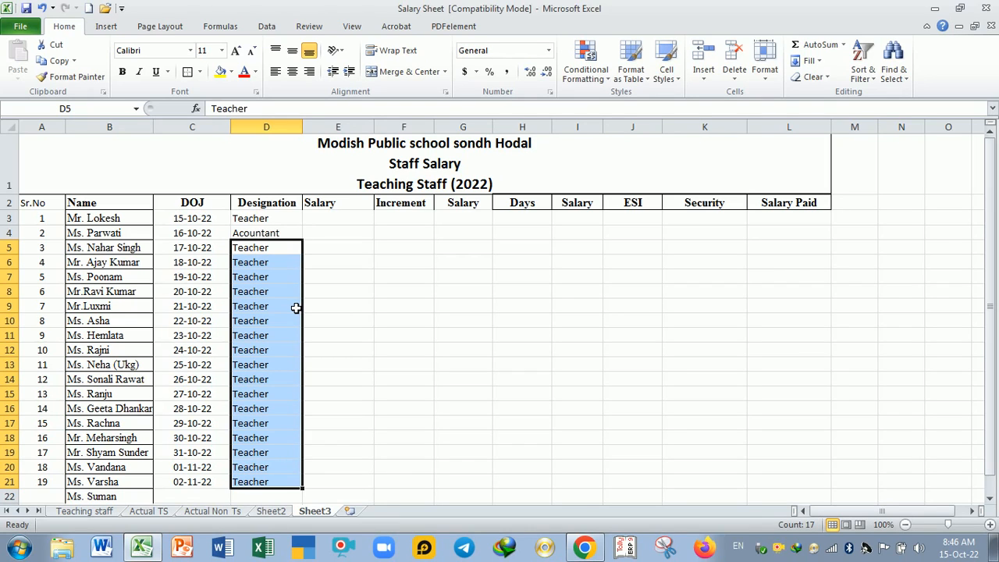
key("ctrl+z")
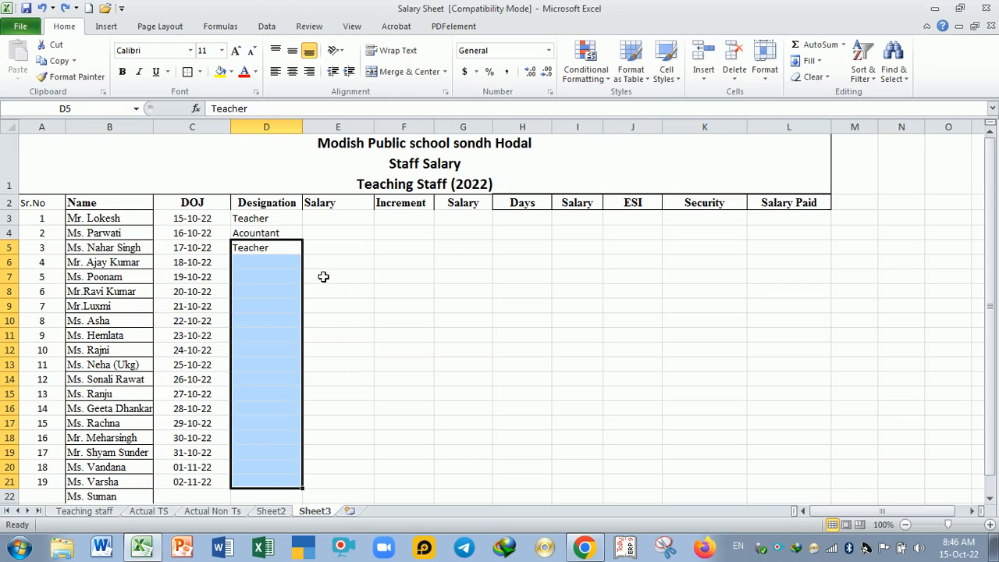
Step: Fill the designation "Teacher" from D5 down through D21
left_click(284, 248)
left_click_drag(308, 262, 313, 489)
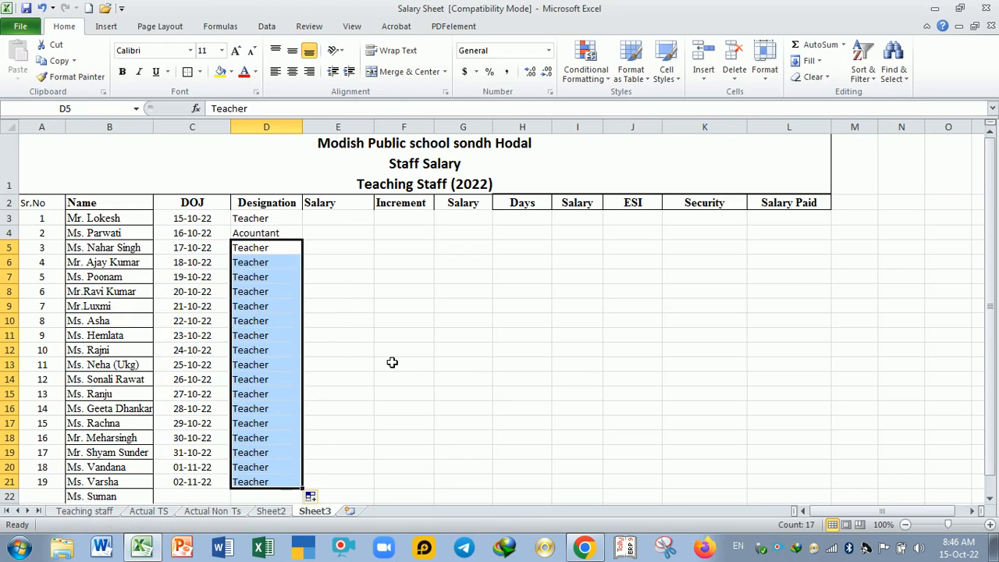
left_click(392, 365)
Step: Centre the designations in D3:D21
left_click_drag(276, 221, 270, 483)
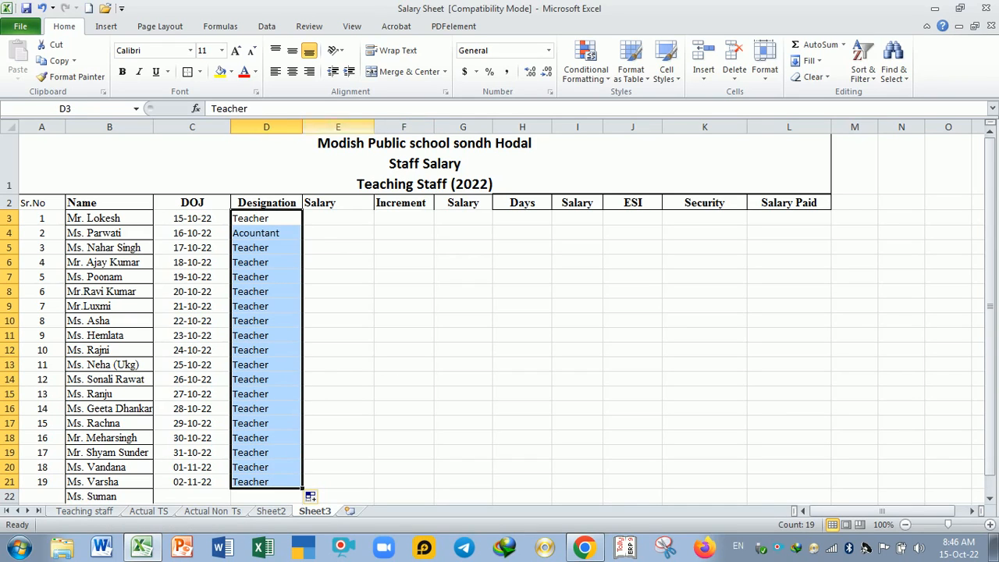
left_click(291, 72)
left_click(326, 325)
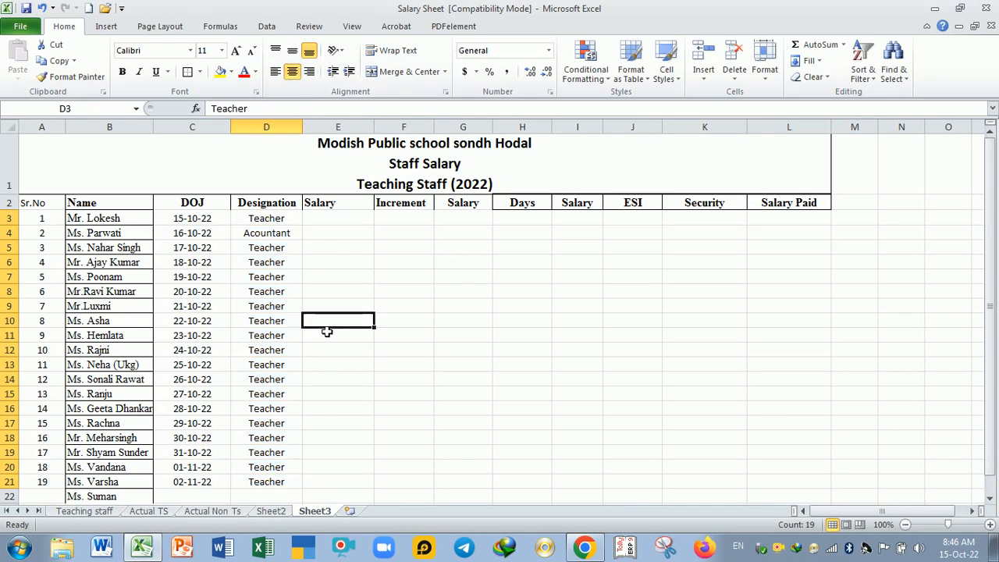
Step: Change the designation in D3 to "Principal"
left_click(343, 223)
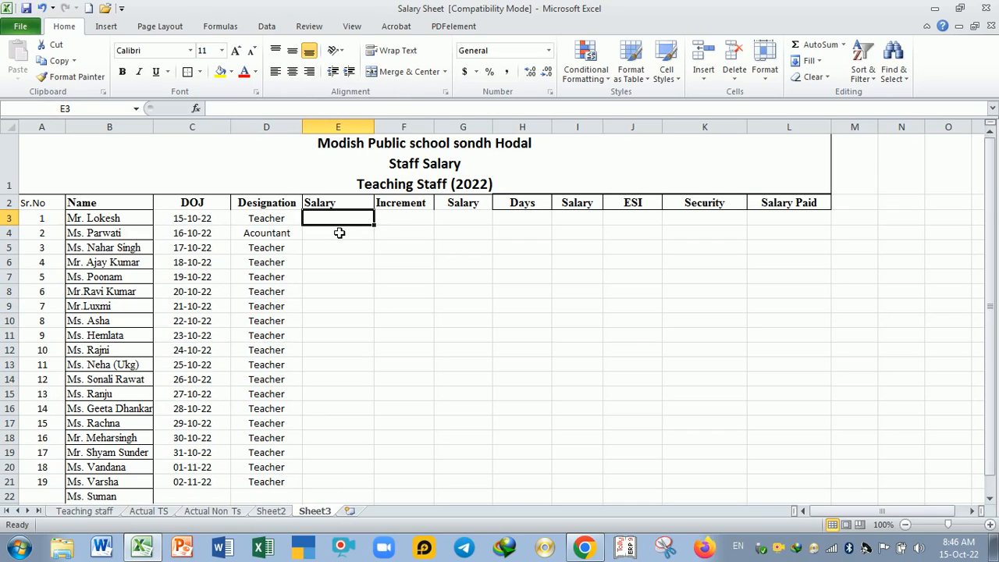
left_click(295, 224)
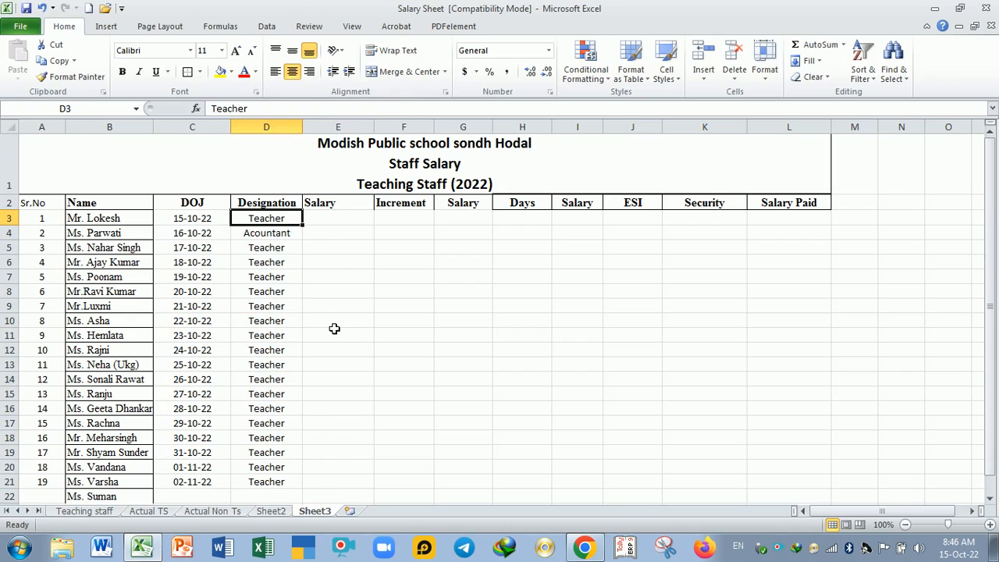
type("Pri")
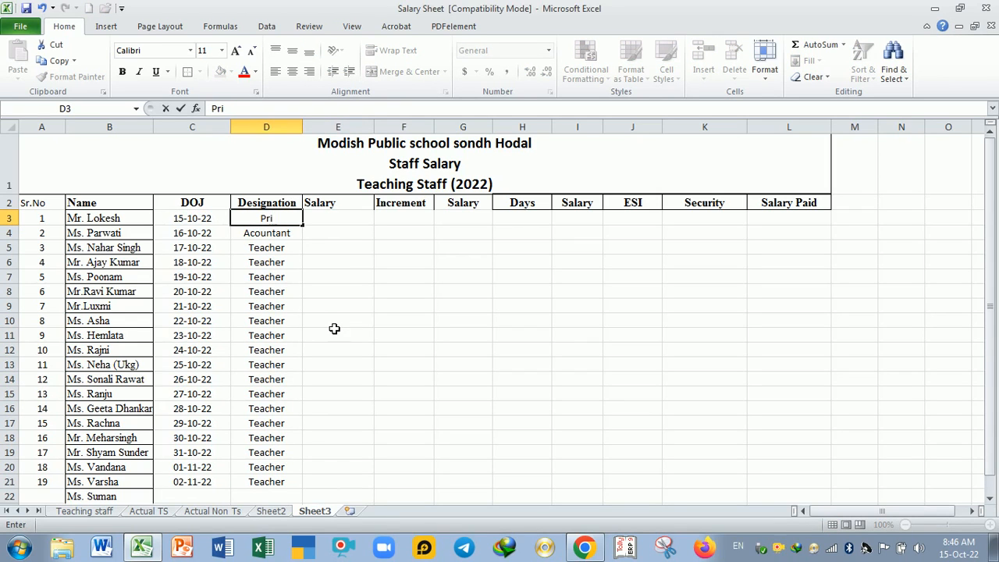
type("ncipal")
key("Tab")
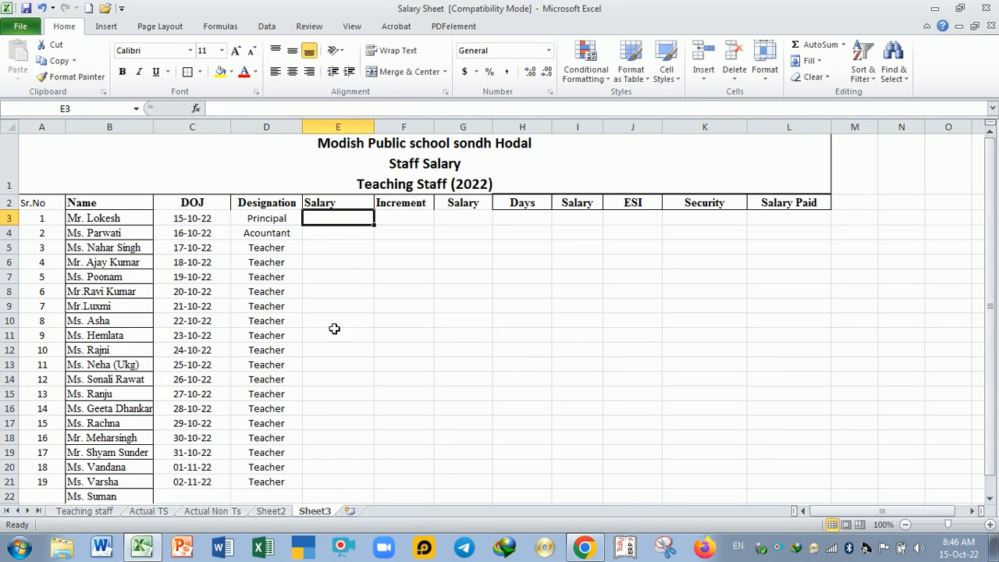
Step: Enter the salaries 65000, 20000, 30000 and 50000 in E3:E6
type("65000")
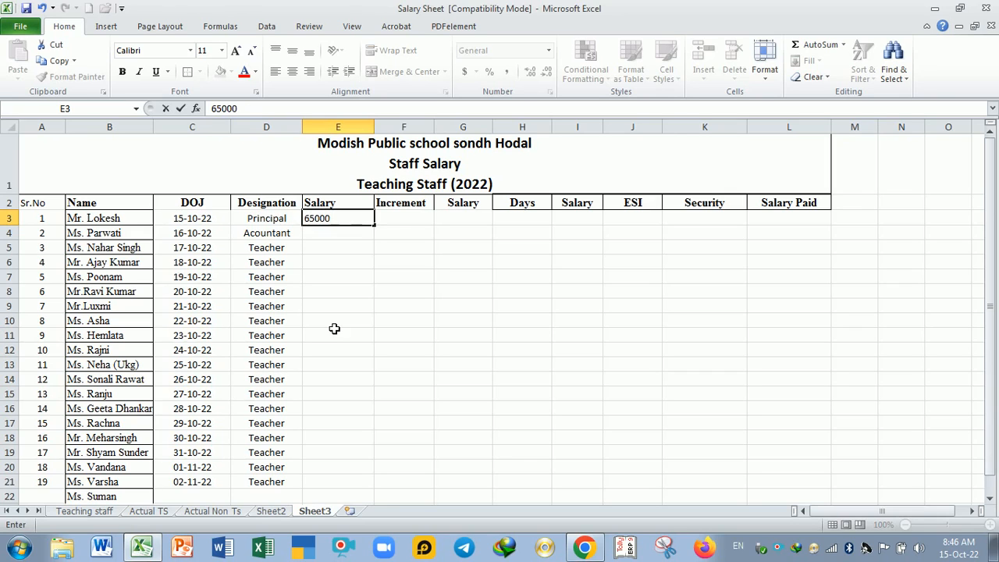
key("Return")
key("Right")
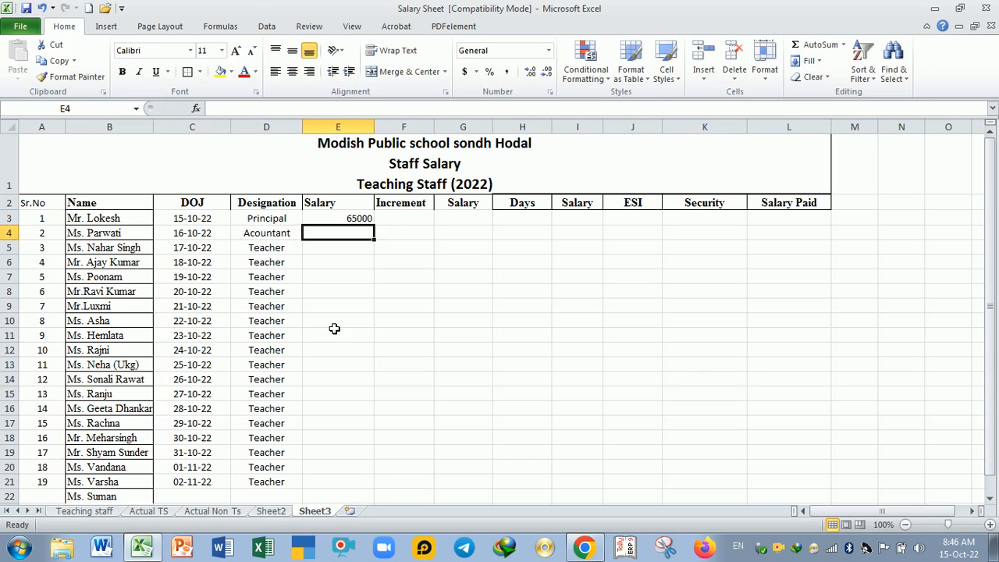
type("20000")
key("Return")
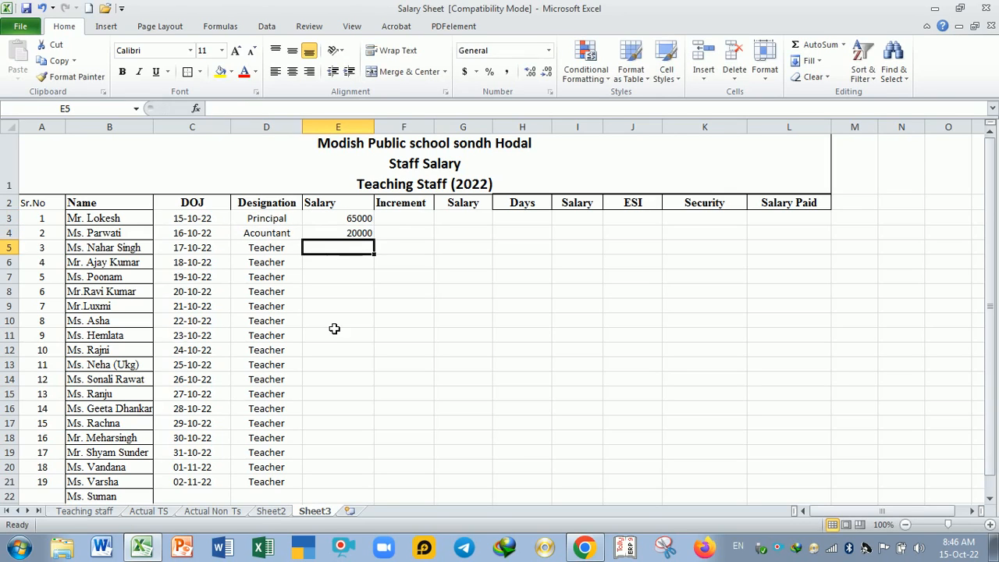
type("30000")
key("Return")
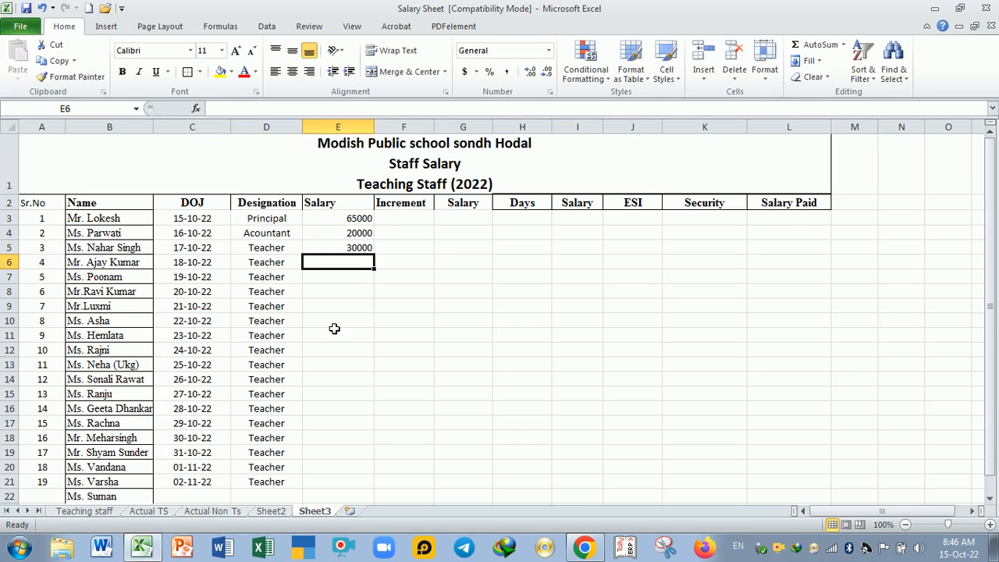
type("50000")
key("Return")
Step: Enter the salaries 15000, 20000 and 10000 in E7:E9
type("1")
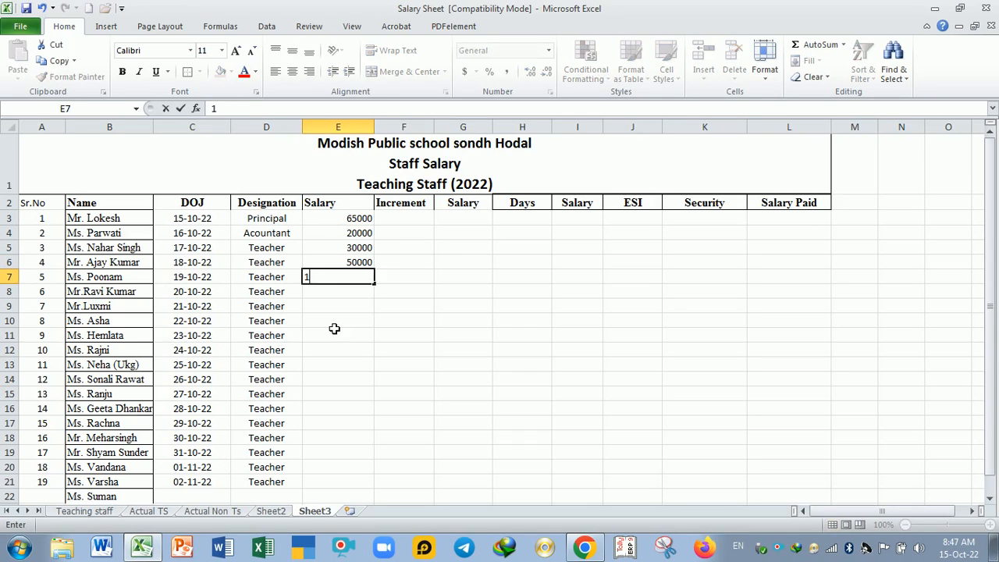
type("5000")
key("Return")
type("200")
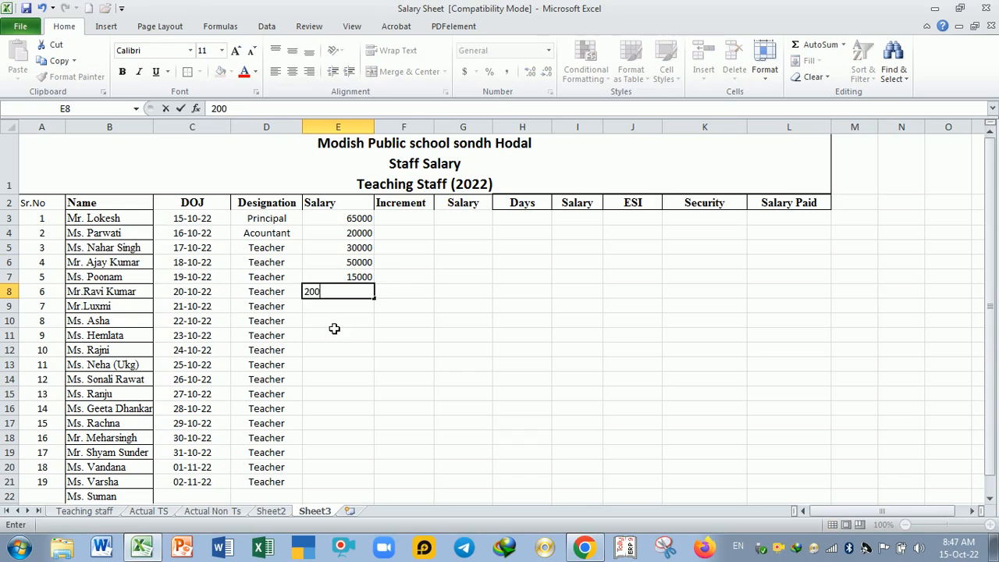
type("00")
key("Return")
type("10000")
key("Return")
Step: Enter the salaries 30000, 20000, 10000, 20000 and 30000 in E10:E14
type("3")
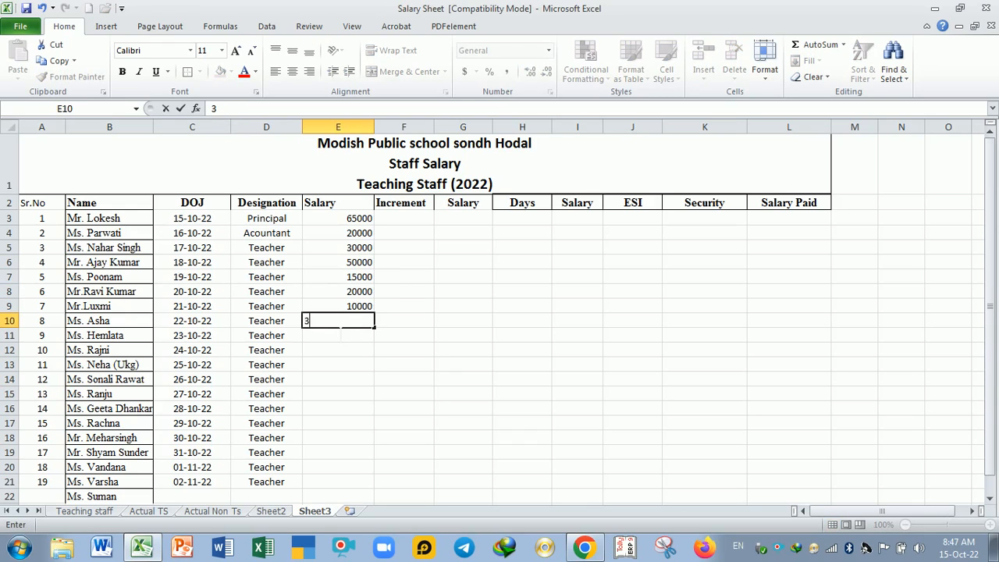
type("0000")
key("Return")
type("20000")
key("Return")
type("1")
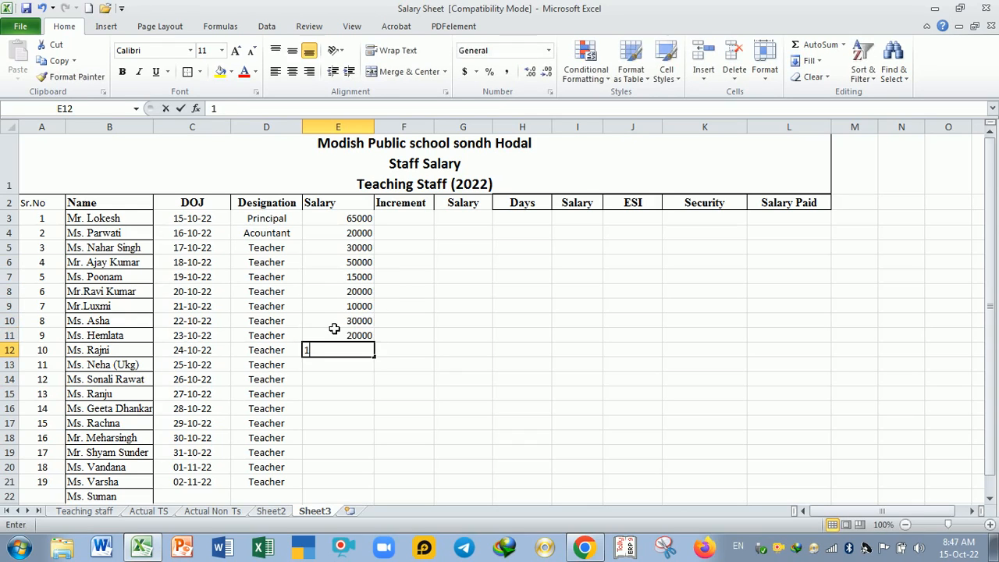
type("0000")
key("Return")
type("20000")
key("Return")
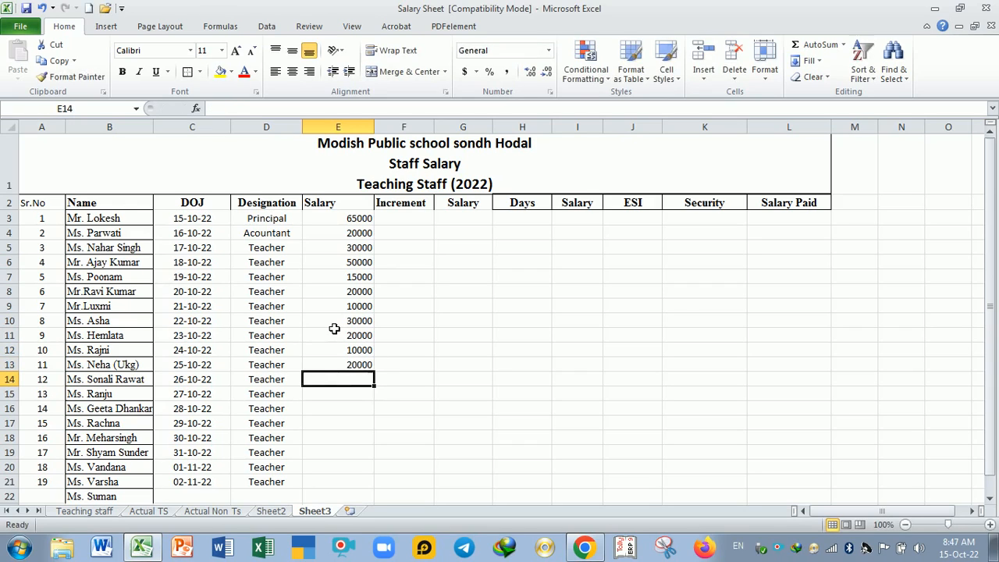
type("30000")
key("Return")
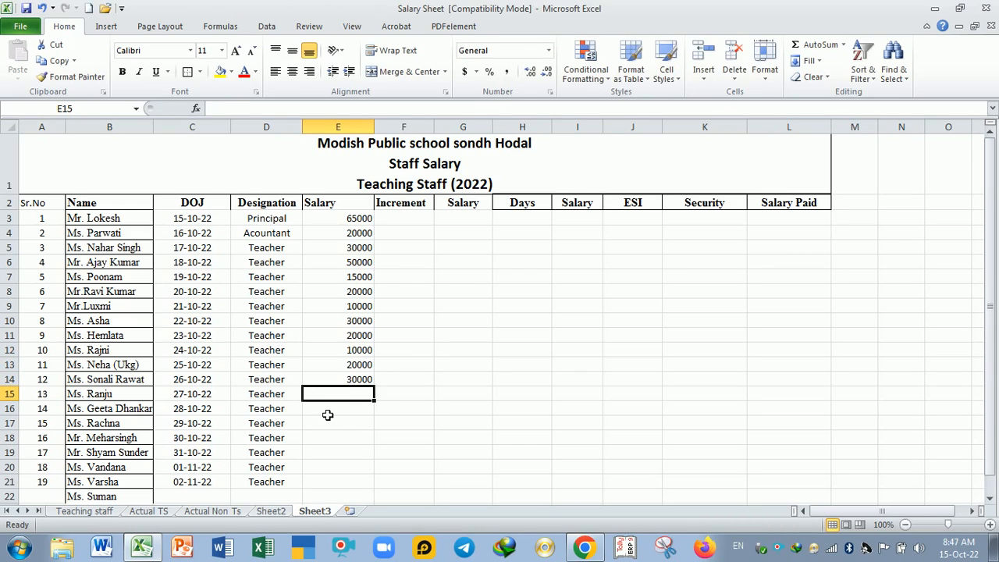
Step: Enter the salaries 15000, 25000 and 20000 in E15:E17
type("150000")
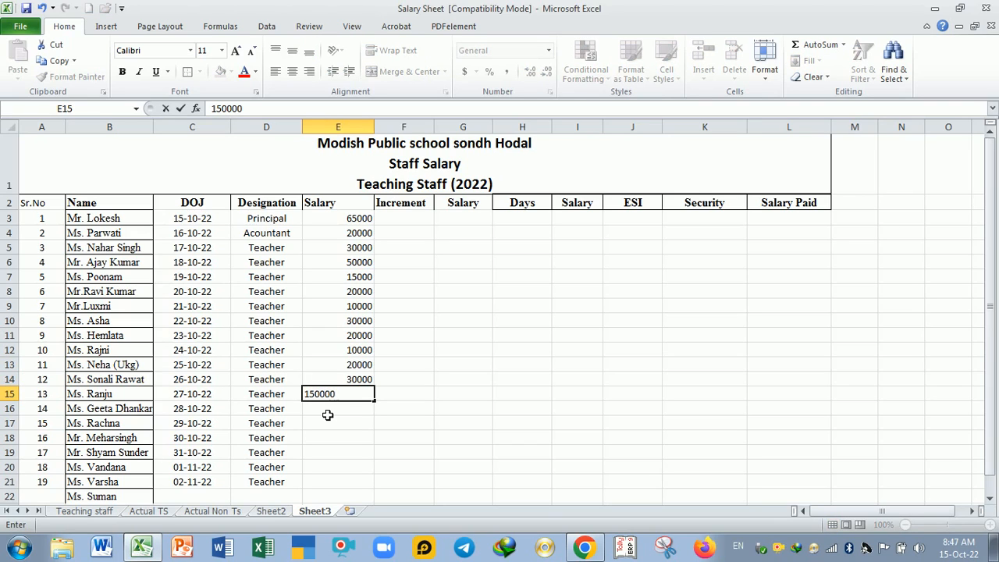
key("Return")
type("250000")
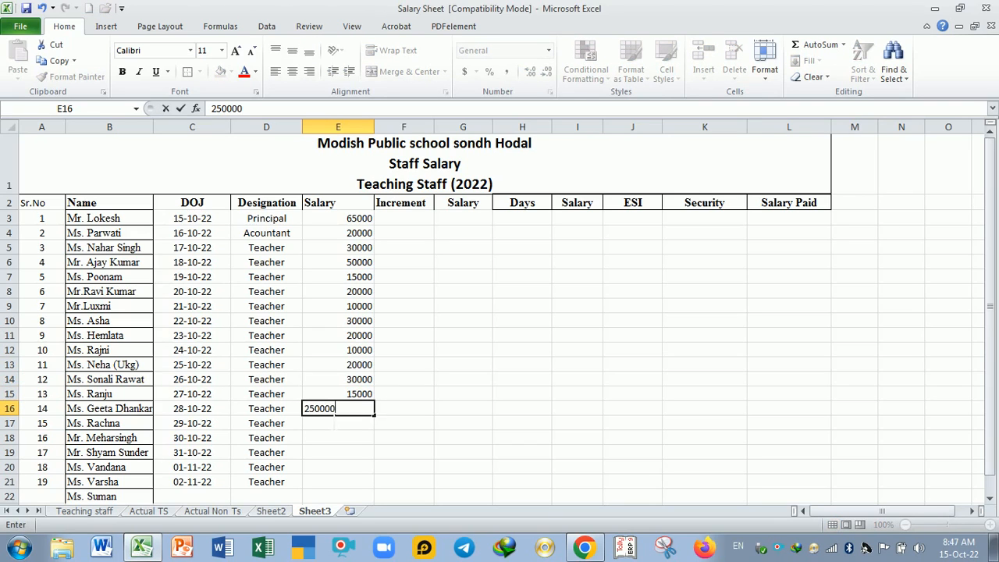
key("BackSpace")
key("Return")
type("20000")
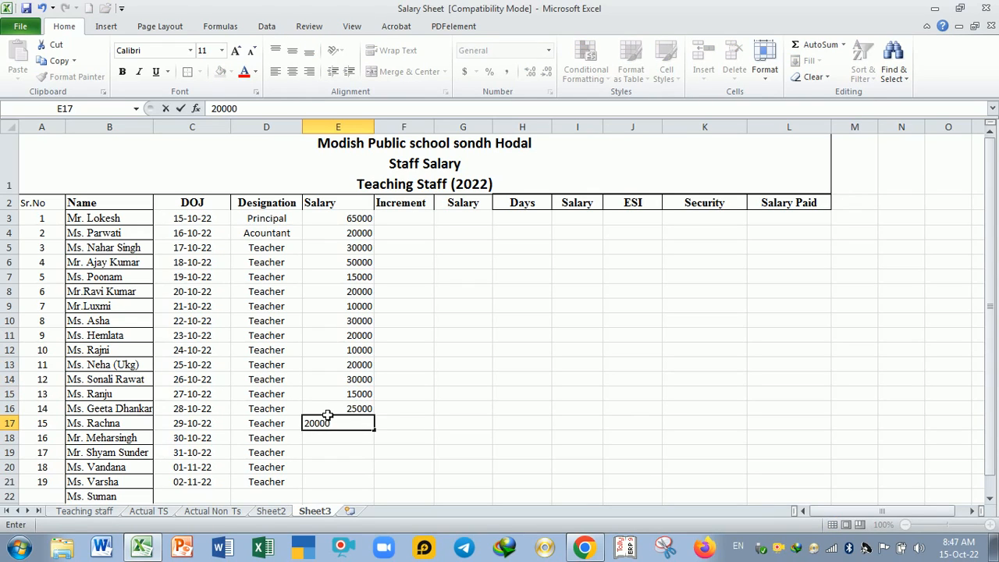
key("Return")
Step: Enter the salaries 12000, 14000, 15000 and 40000 in E18:E21
type("140000")
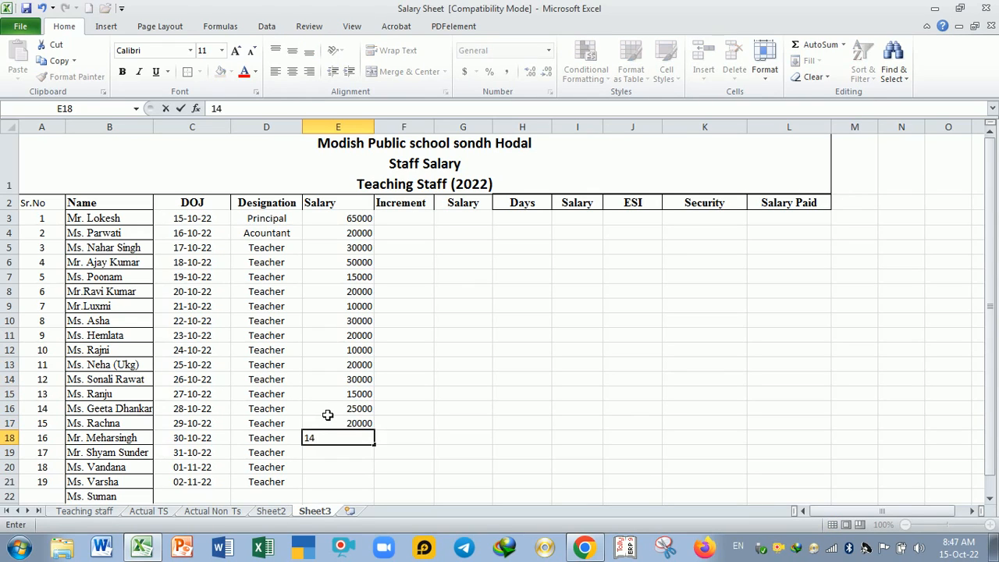
key("Return")
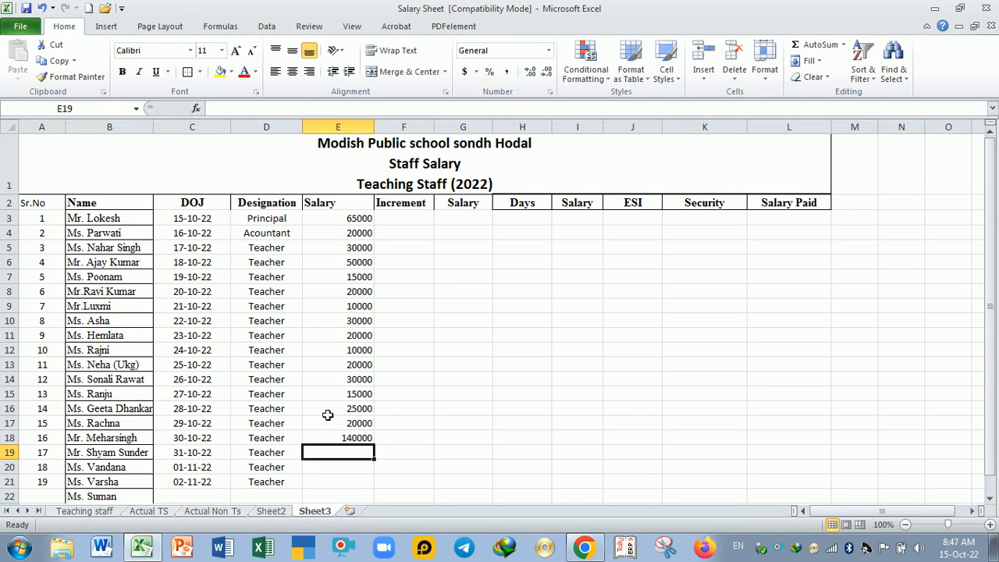
key("Up")
type("12")
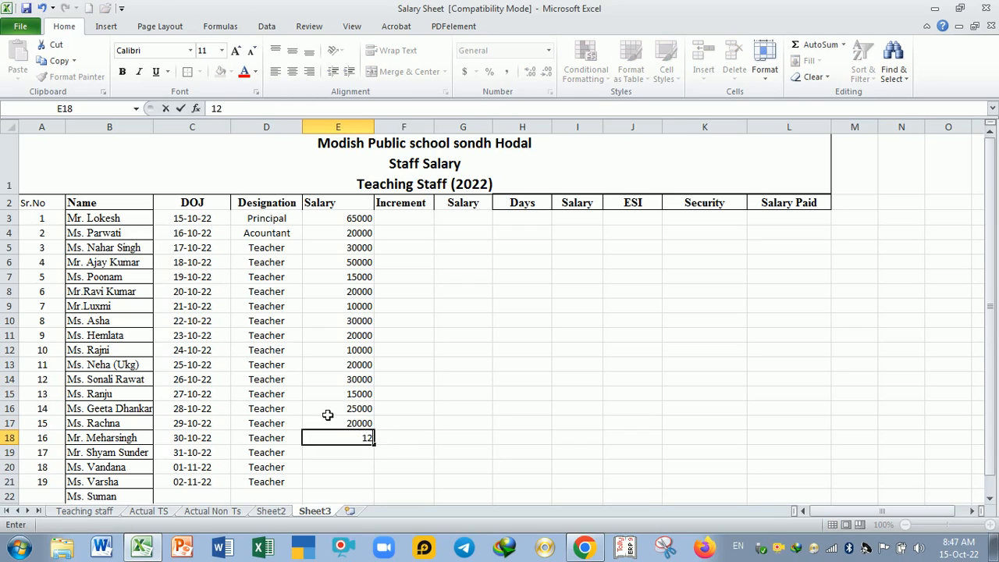
type("2000")
key("Return")
type("14000")
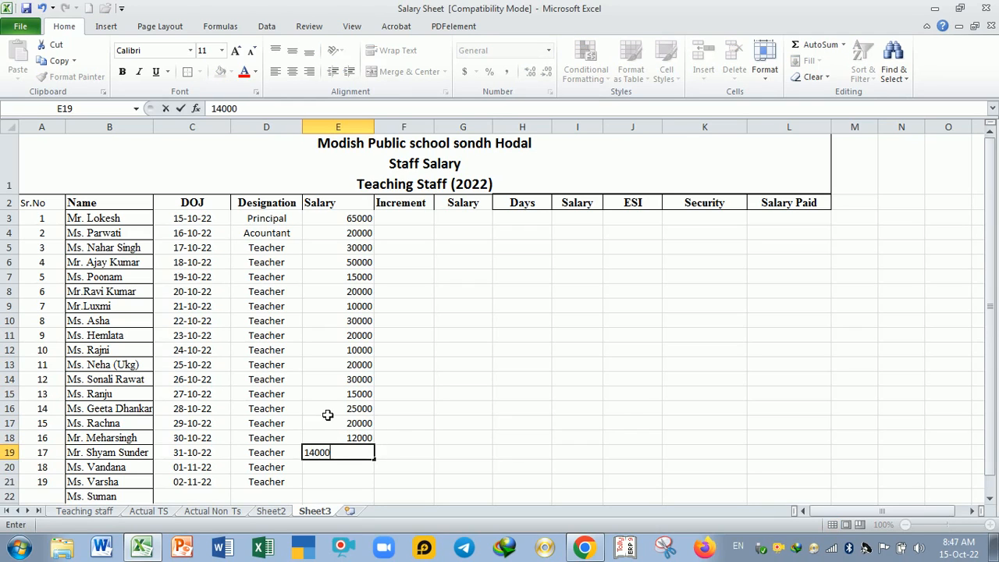
key("Return")
type("15000")
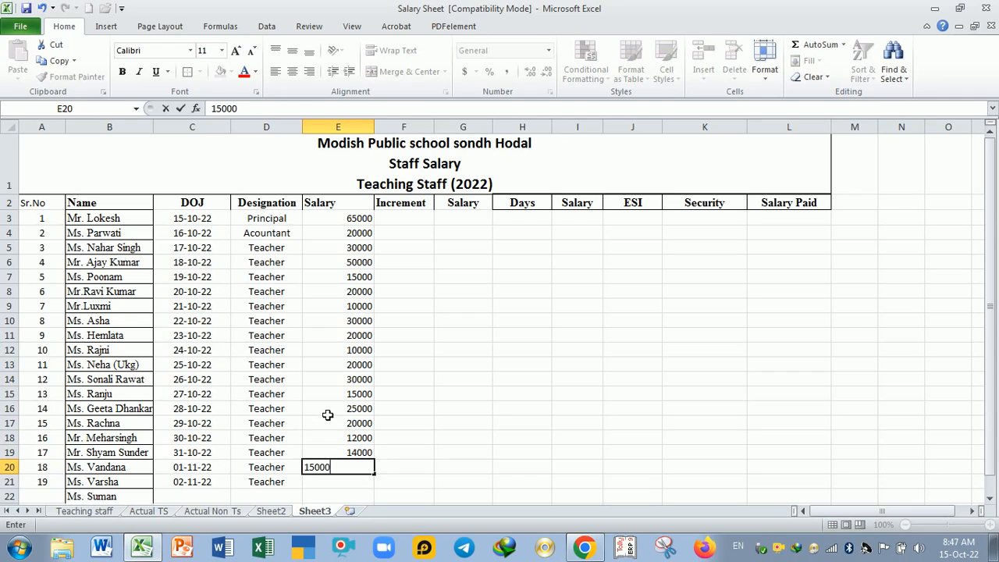
key("Return")
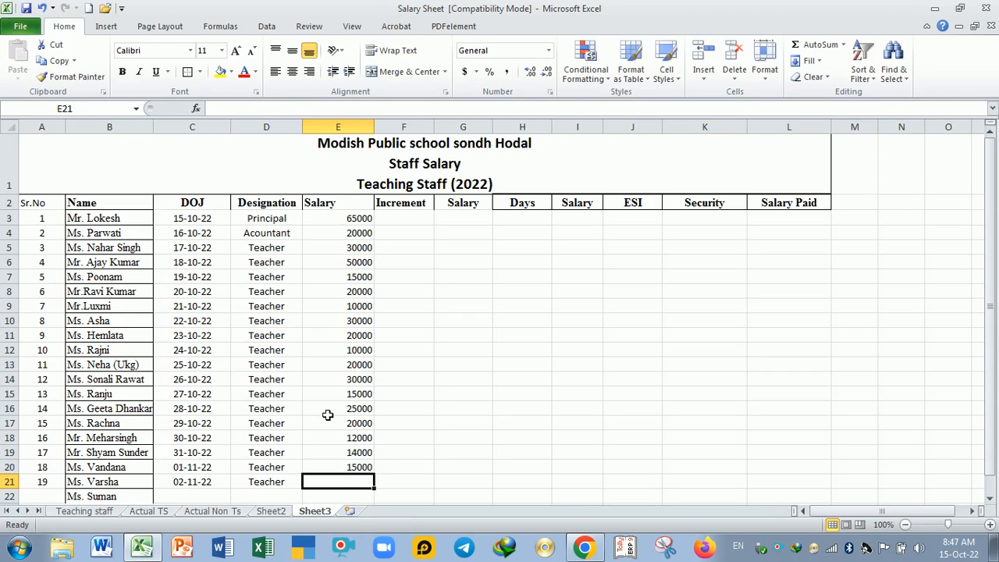
type("40000")
key("Return")
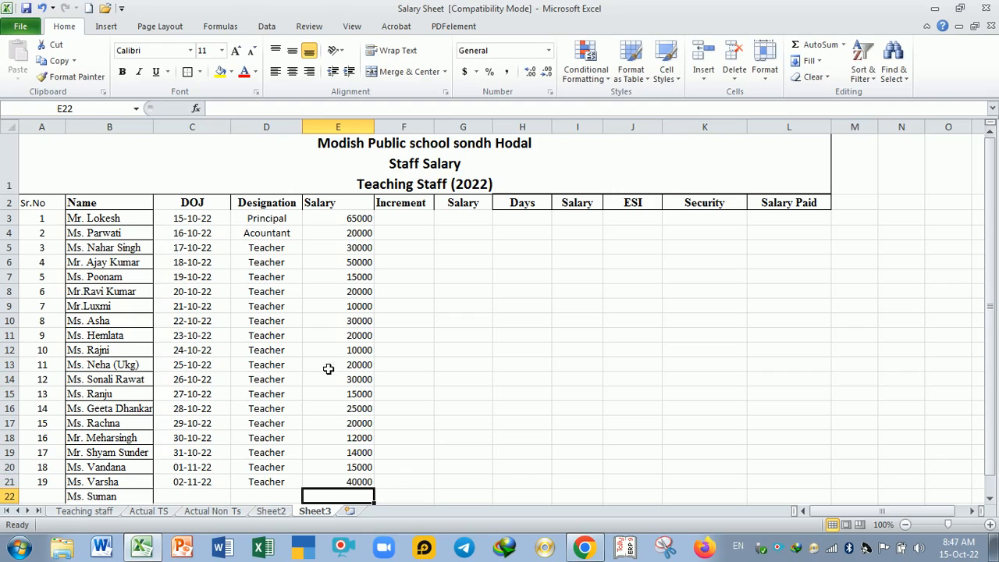
Step: Centre the salary figures in E3:E21 horizontally
left_click_drag(351, 221, 352, 485)
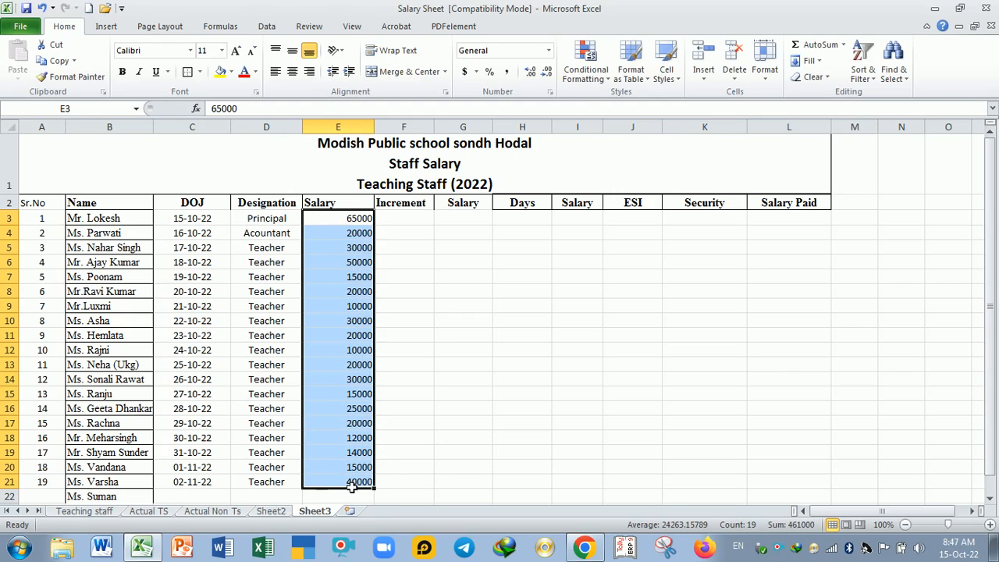
left_click(295, 74)
left_click(369, 309)
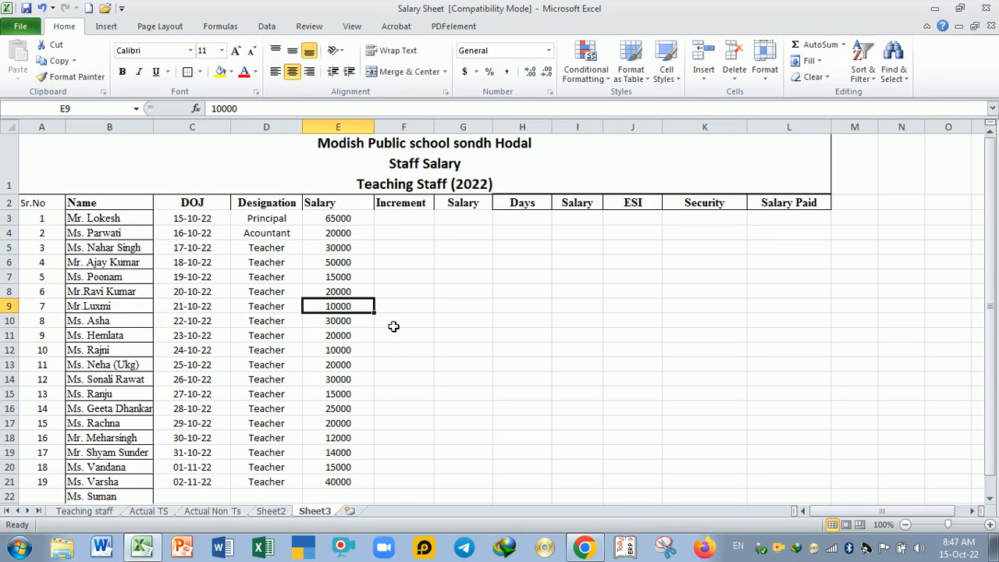
Step: Format the salaries in E3:E21 with thousands separators and no decimal places
scroll(385, 351, "up", 1, "ctrl")
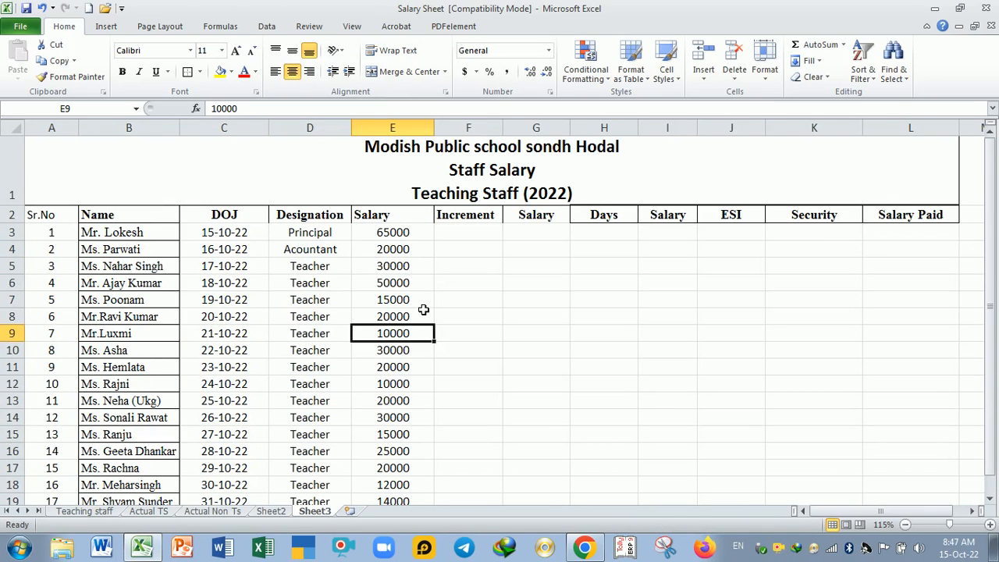
left_click(401, 233)
left_click_drag(400, 233, 413, 450)
scroll(466, 323, "up", 1)
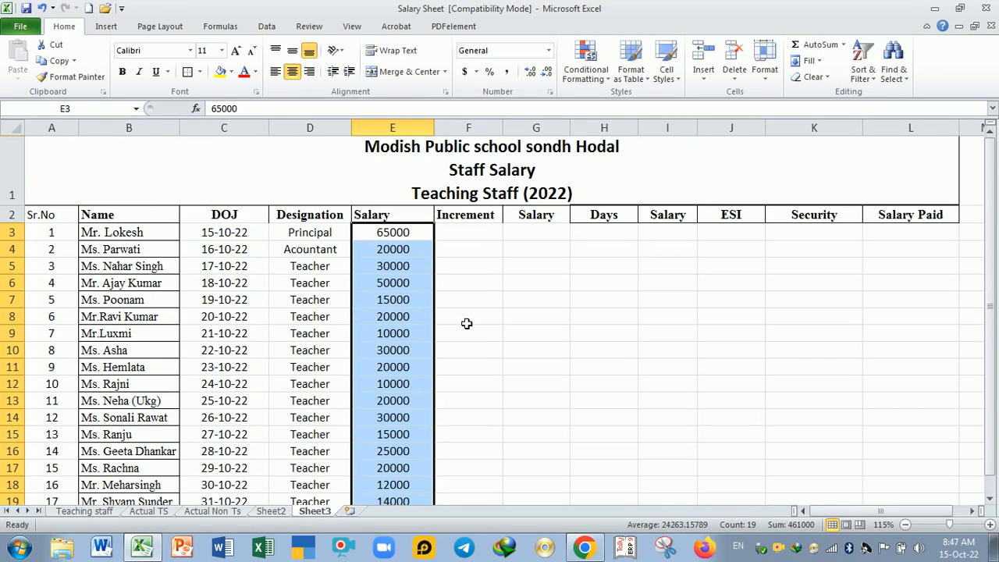
left_click(506, 73)
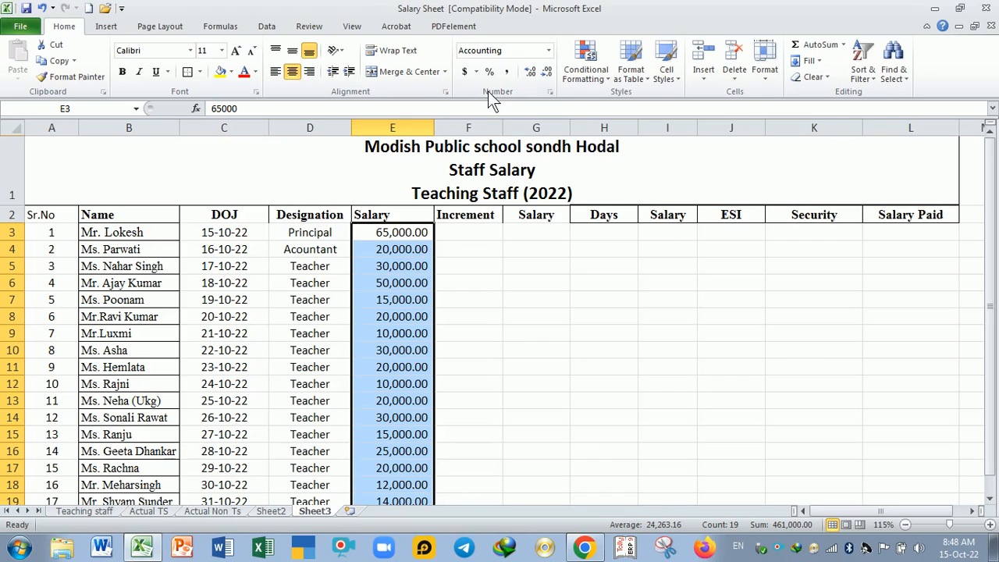
left_click(547, 71)
left_click(547, 71)
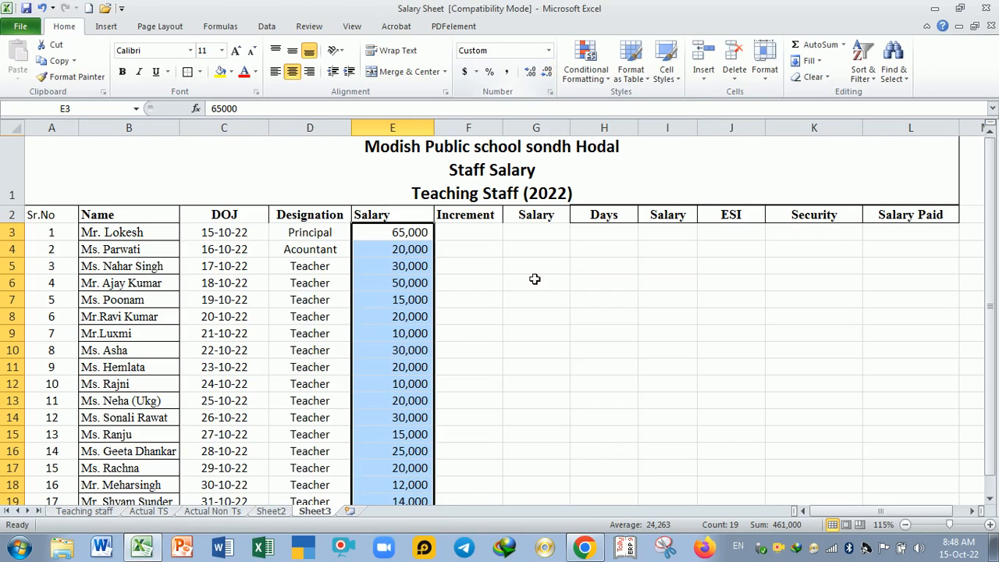
left_click(503, 320)
Step: Middle-align the salaries in E3:E21 vertically and increase their indent by one level
scroll(424, 256, "down", 2)
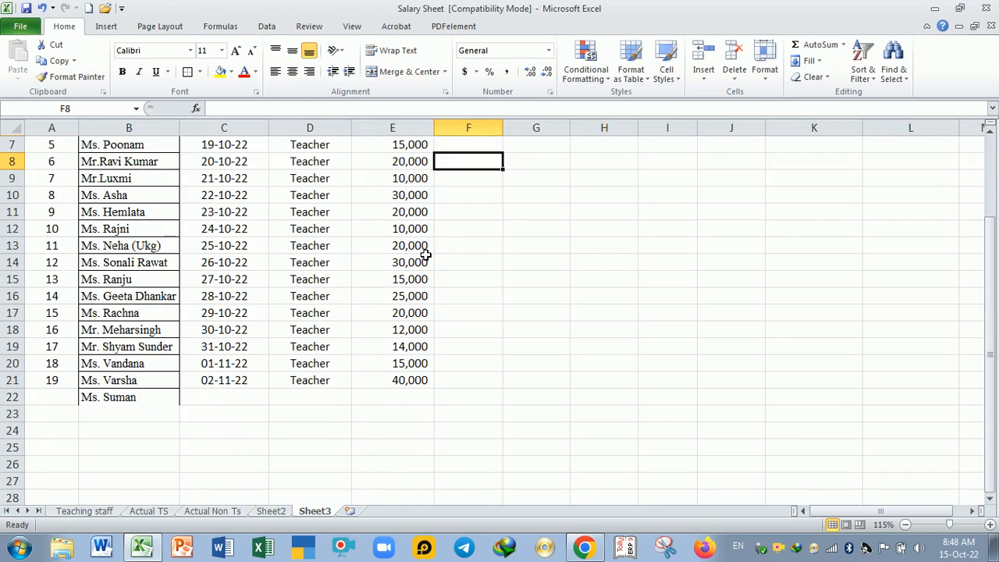
scroll(422, 293, "up", 2)
left_click_drag(400, 232, 410, 461)
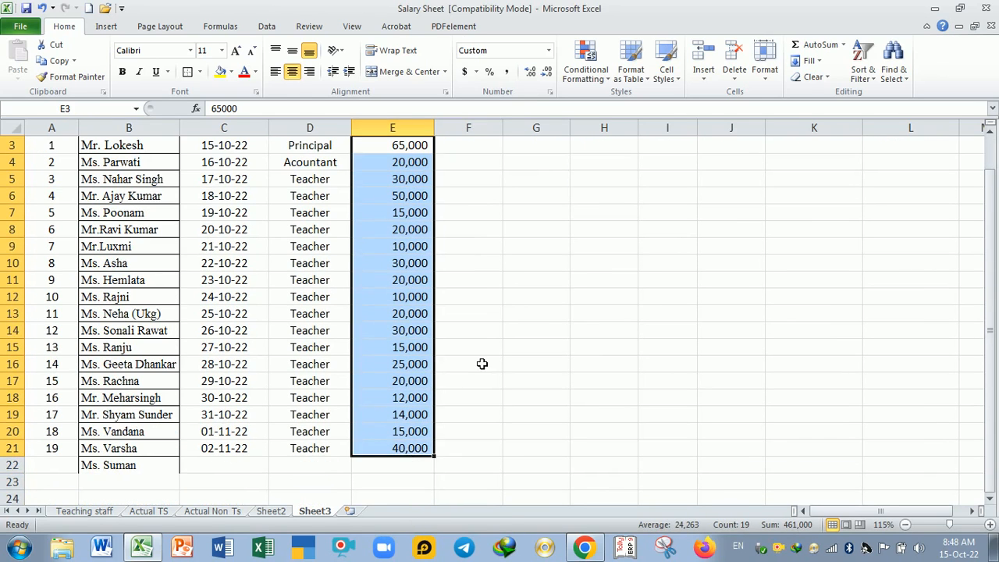
scroll(482, 362, "up", 1)
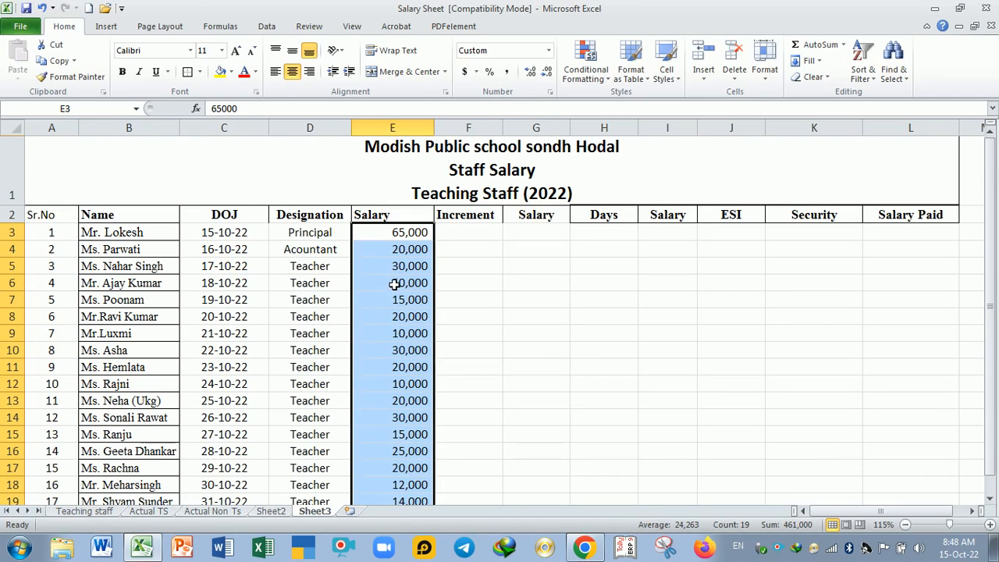
left_click(292, 50)
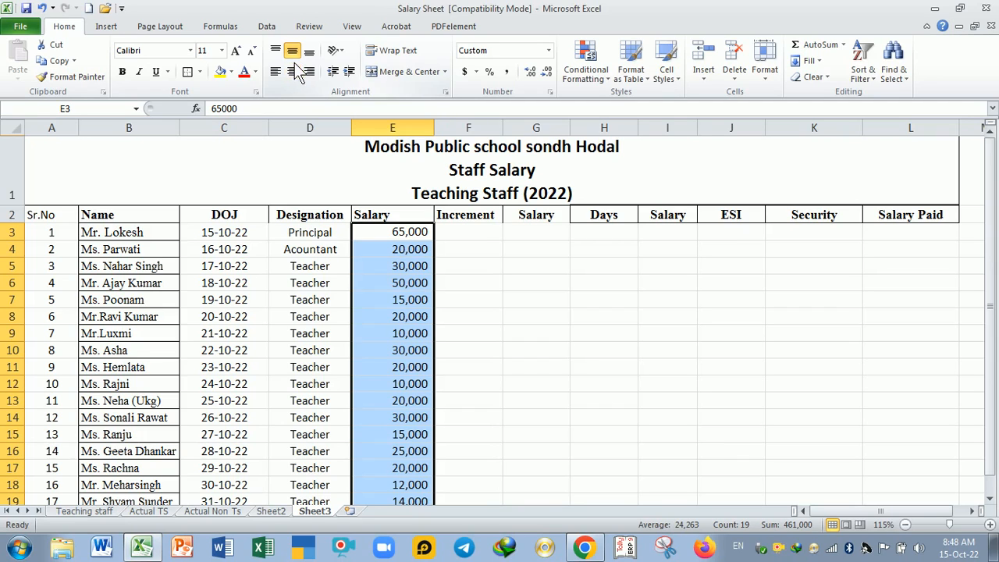
left_click(349, 72)
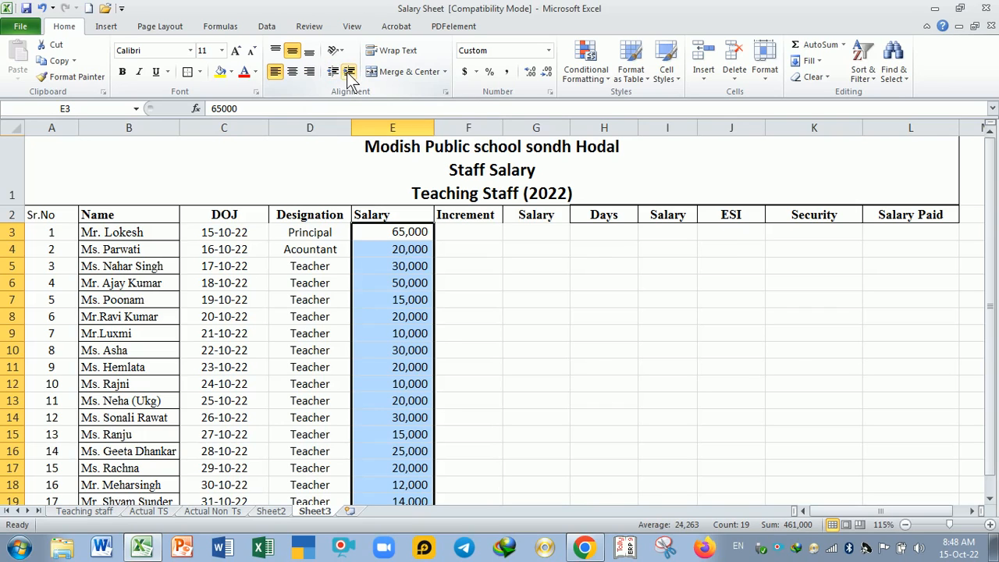
left_click(423, 267)
left_click(410, 234)
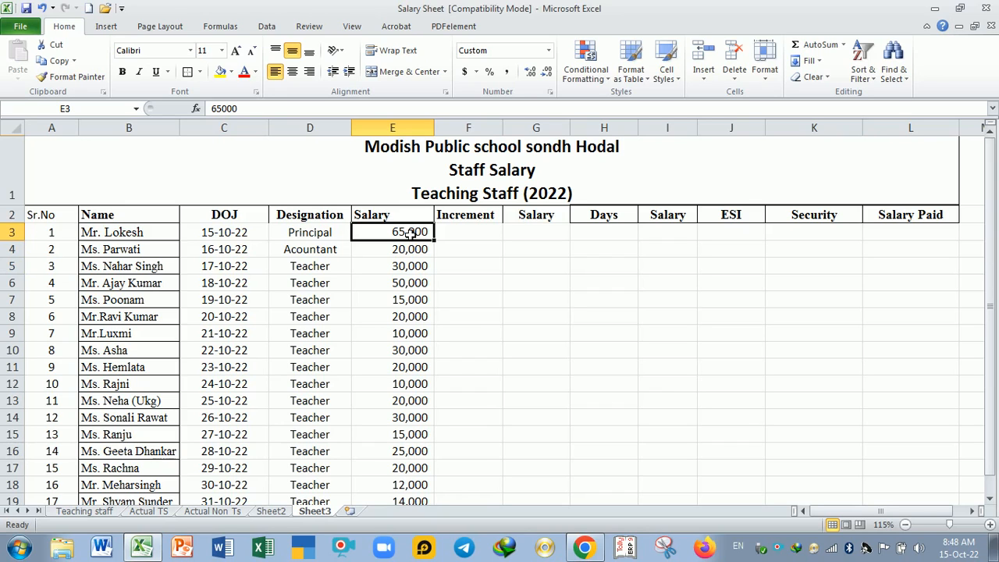
left_click(421, 284)
left_click(417, 234)
Step: Enter an increment of 1500 in F3 and 0 in F4
left_click(465, 234)
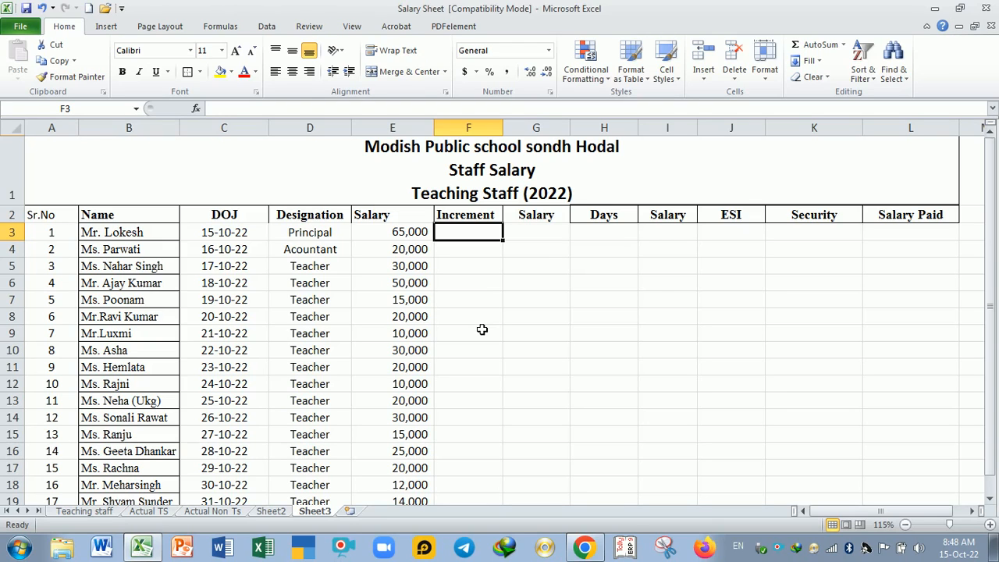
type("1500")
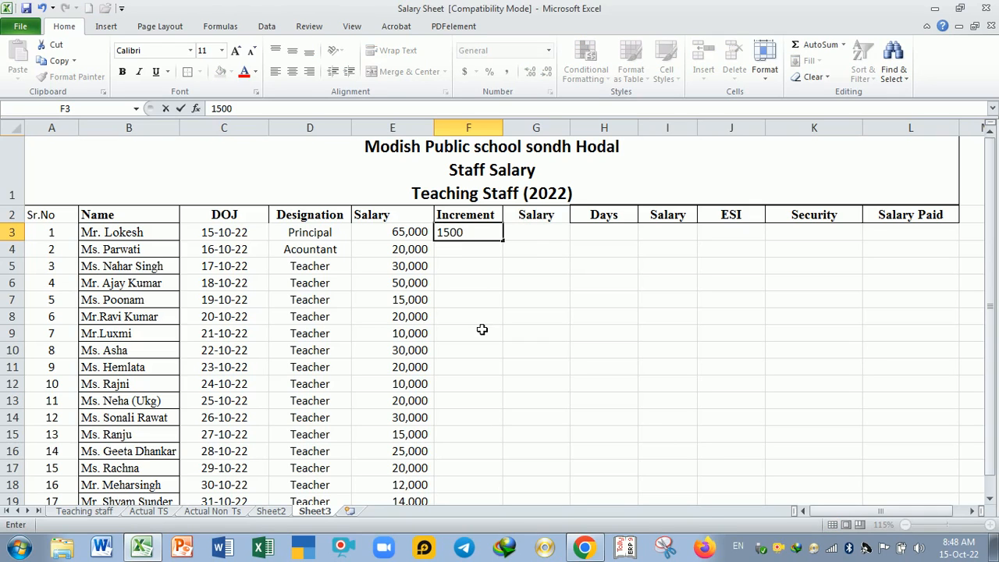
key("Return")
key("Down")
key("Down")
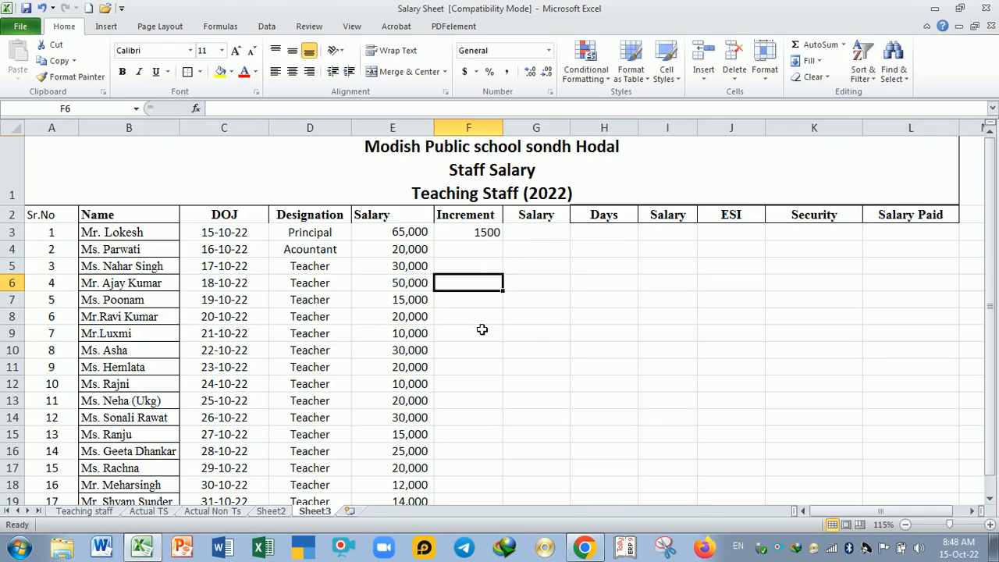
key("Up")
key("Up")
key("Up")
key("Down")
type("0")
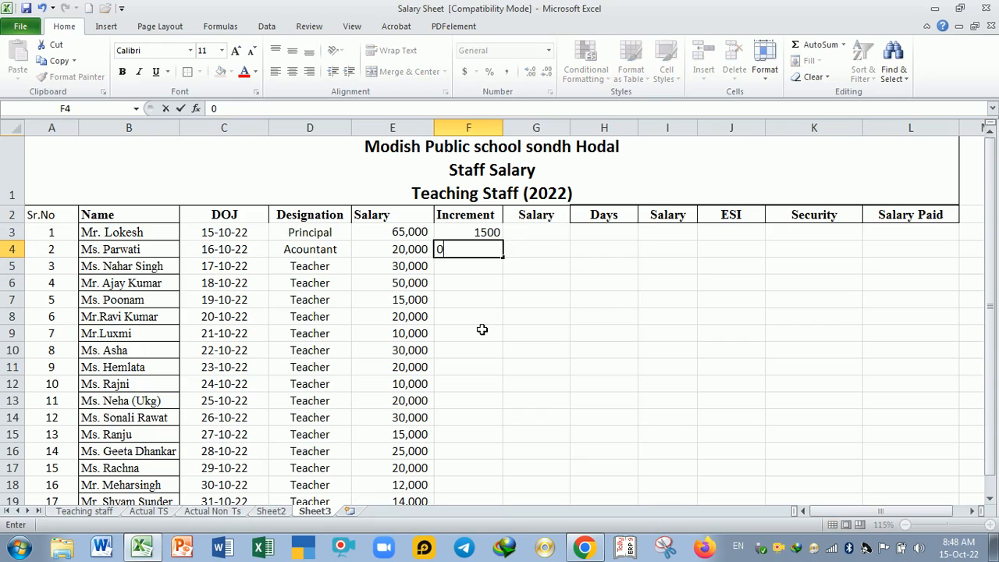
key("Return")
Step: Enter the increments 1500, 1000, 2000 and 0 in F5:F8
type("1500")
key("Return")
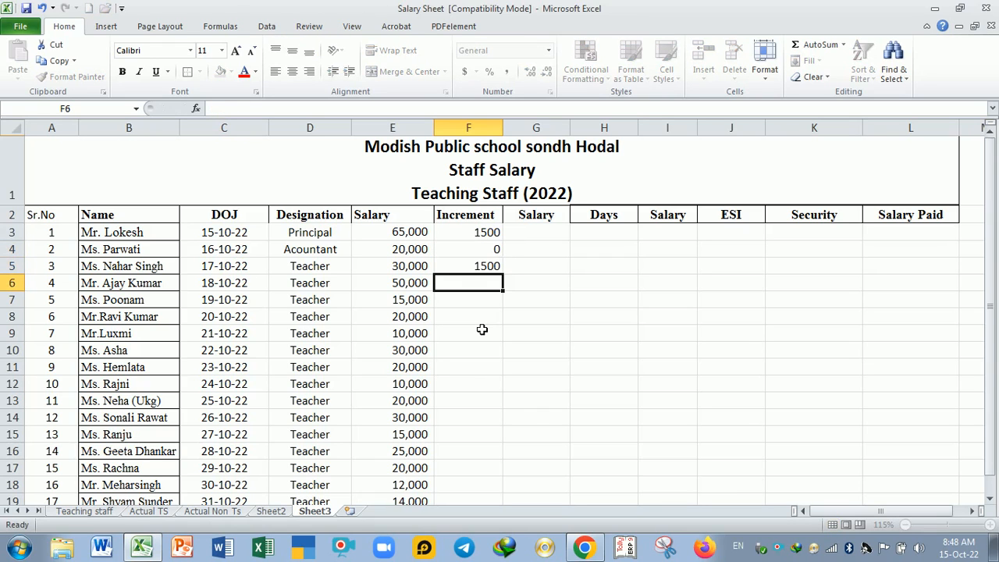
type("1000")
key("Return")
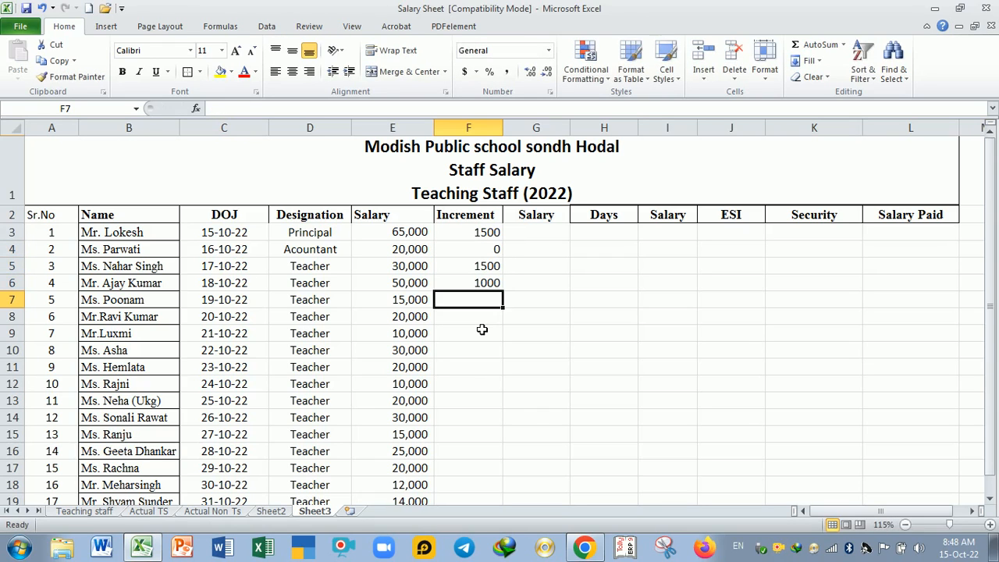
type("2000")
key("Return")
type("0")
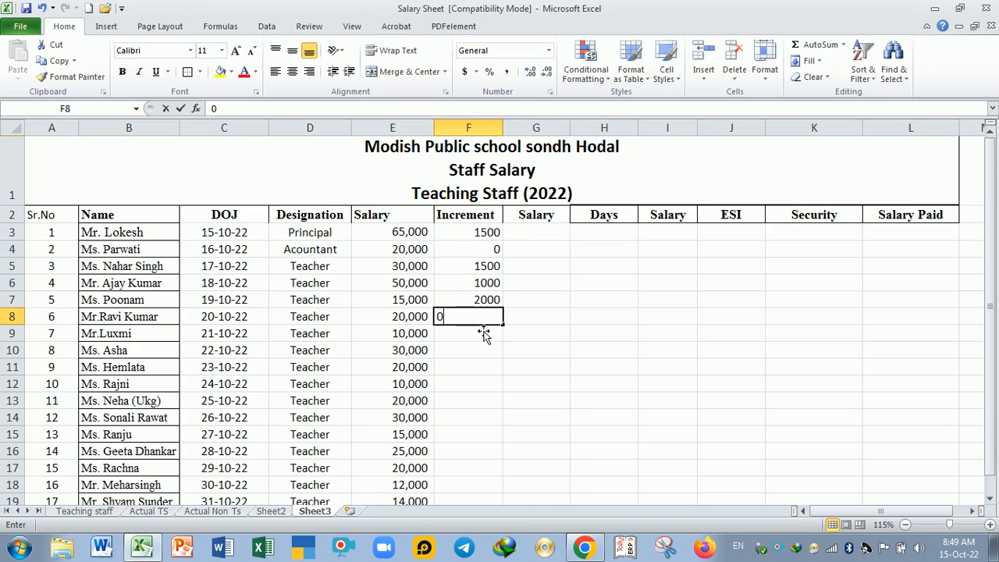
key("Return")
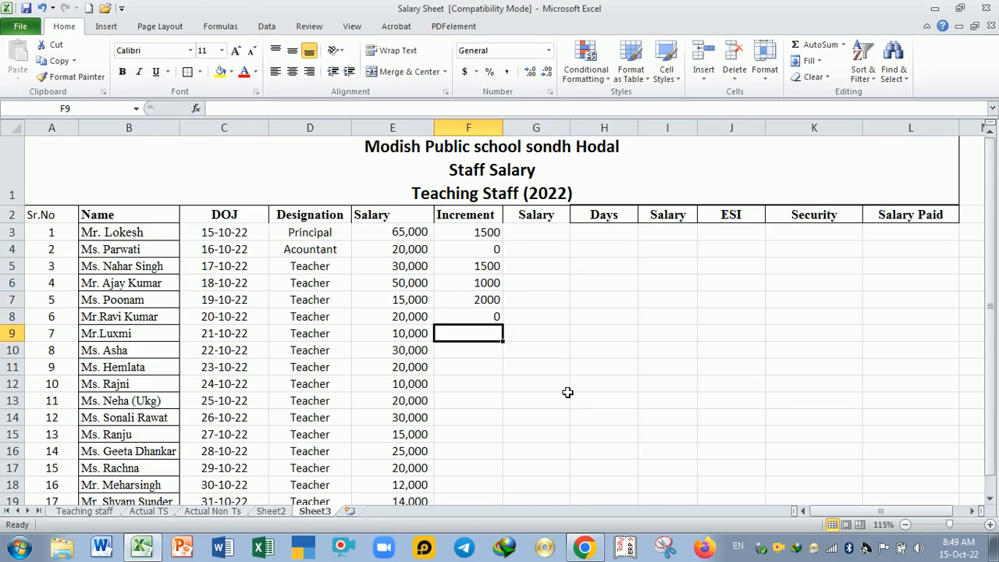
Step: Fill the zero increment from F8 down to F21 for the remaining staff
scroll(569, 393, "down", 1)
left_click(476, 219)
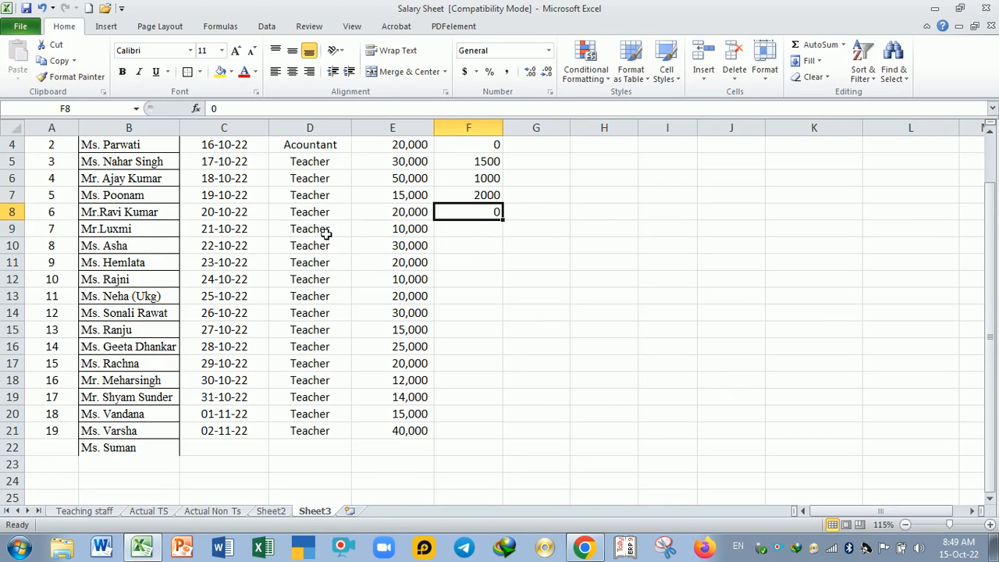
left_click_drag(504, 220, 503, 437)
scroll(582, 341, "up", 1)
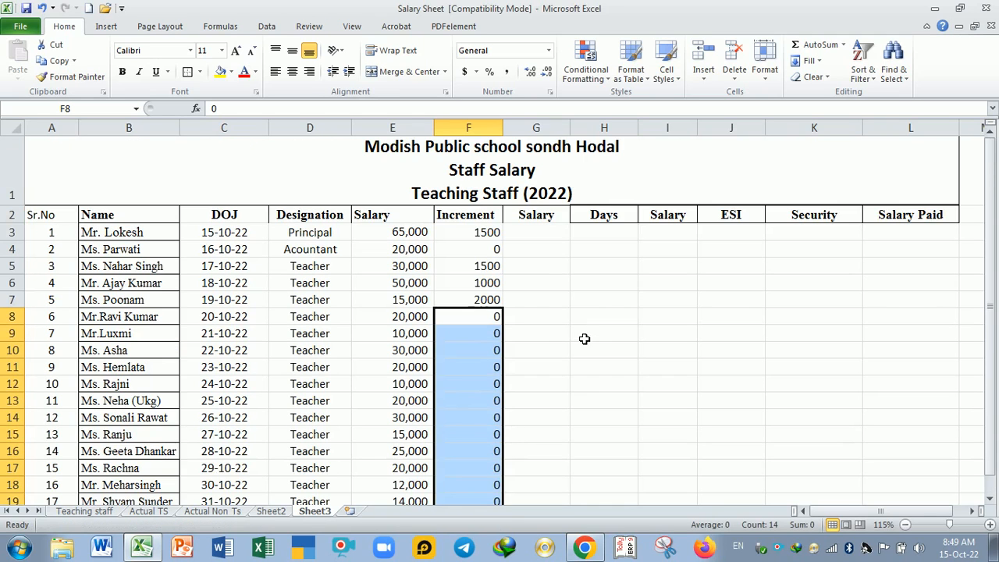
scroll(529, 313, "down", 1)
scroll(528, 312, "up", 1)
scroll(533, 277, "down", 2)
scroll(536, 274, "up", 2)
Step: Format the increments in F3:F21 as Accounting with thousands separators, no currency symbol and 0 decimal places
left_click_drag(485, 233, 493, 456)
scroll(509, 327, "up", 1)
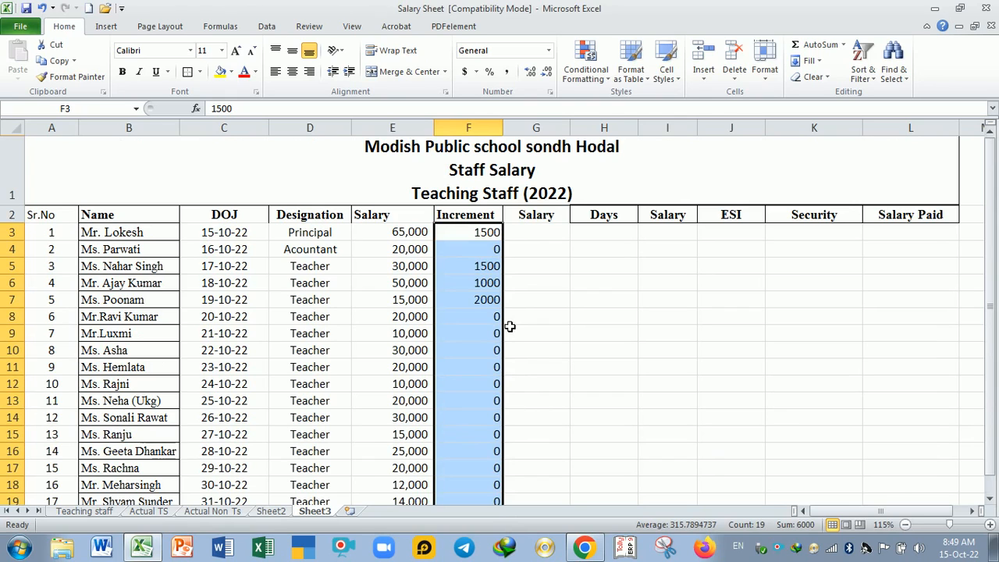
left_click(507, 70)
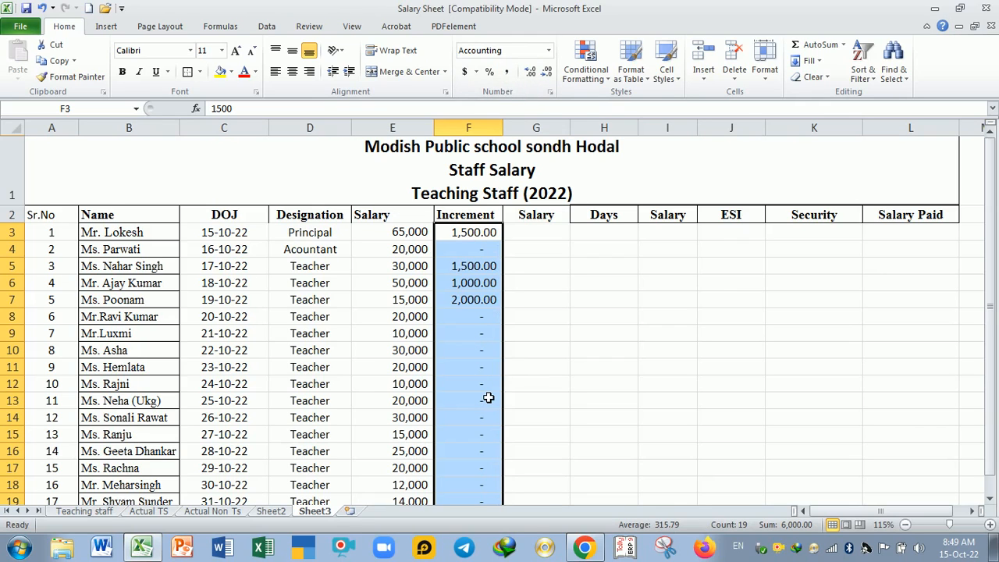
key("ctrl+1")
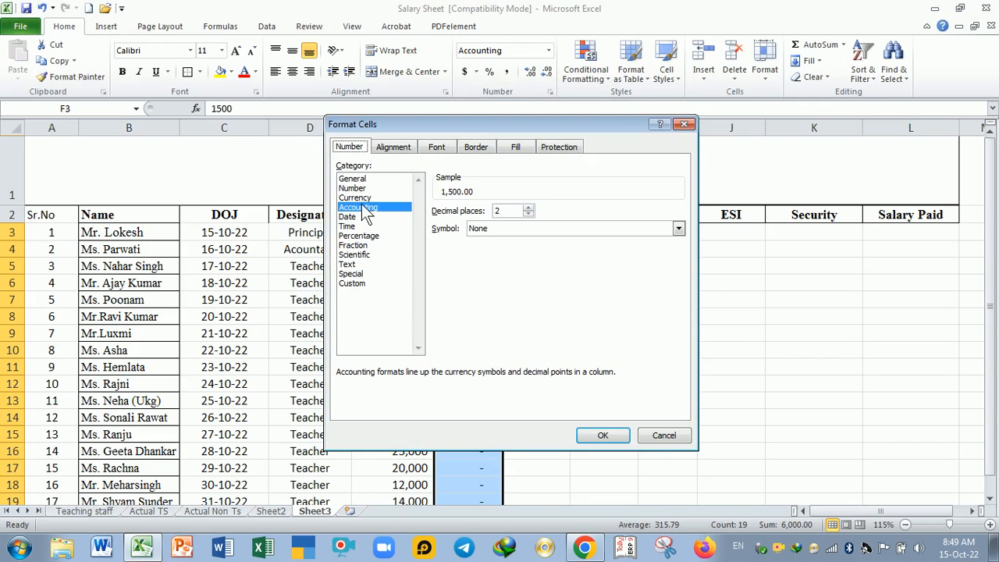
left_click(529, 214)
left_click(603, 435)
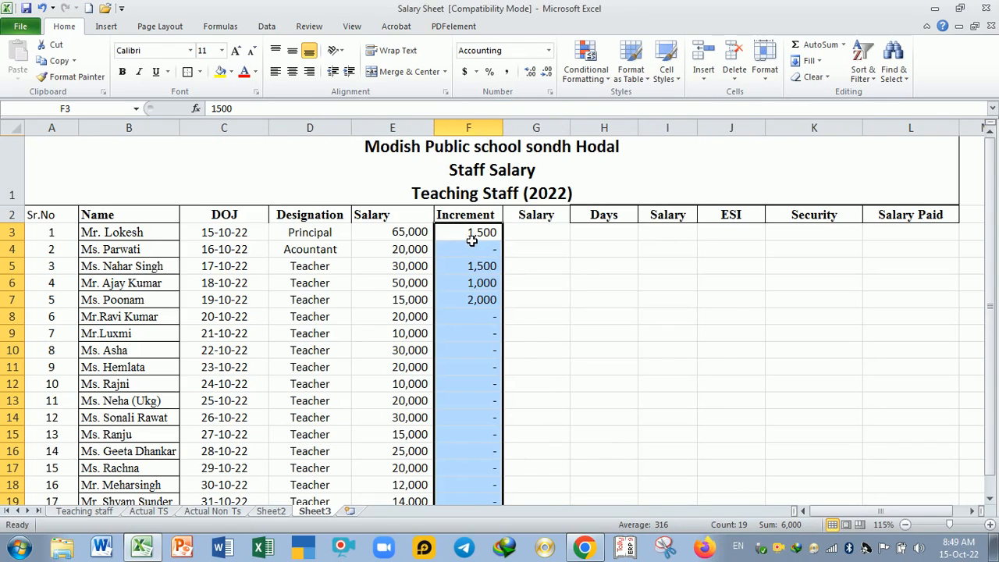
Step: Look at the salary columns on the Actual TS sheet for reference, then return to Sheet3
left_click(566, 357)
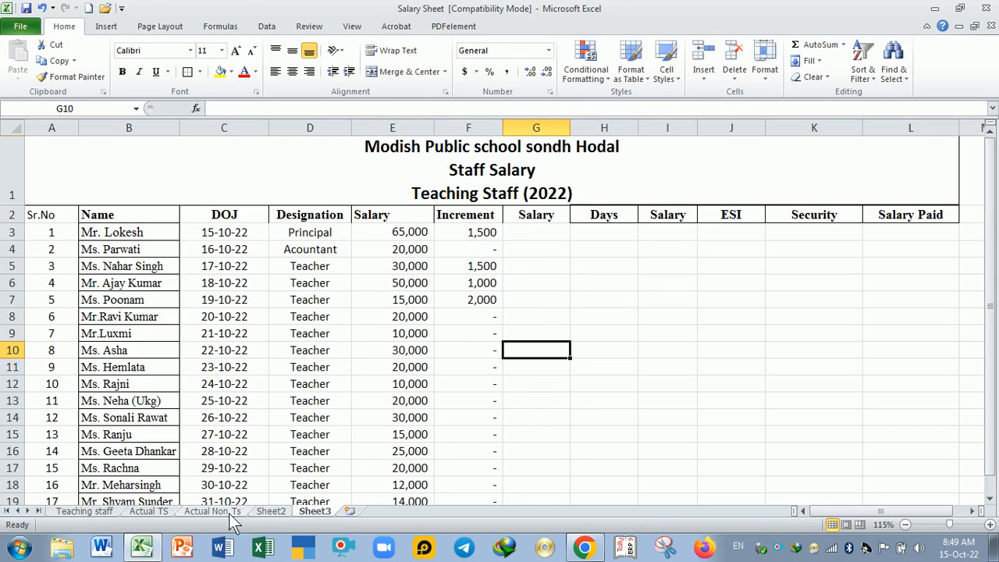
left_click(152, 512)
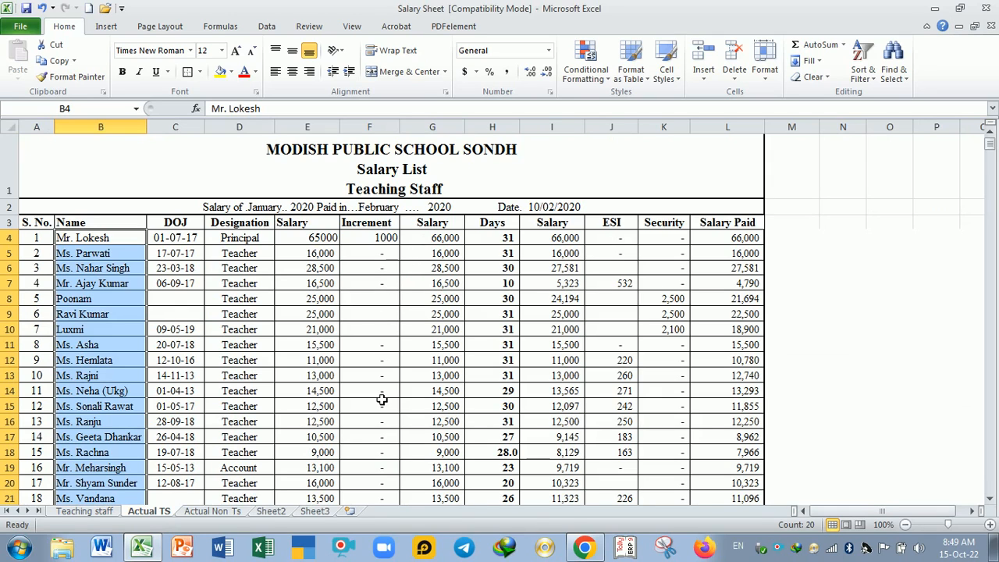
left_click(316, 512)
Step: Enter the formula =E3+F3 in G3 to add the increment to the salary
left_click(527, 241)
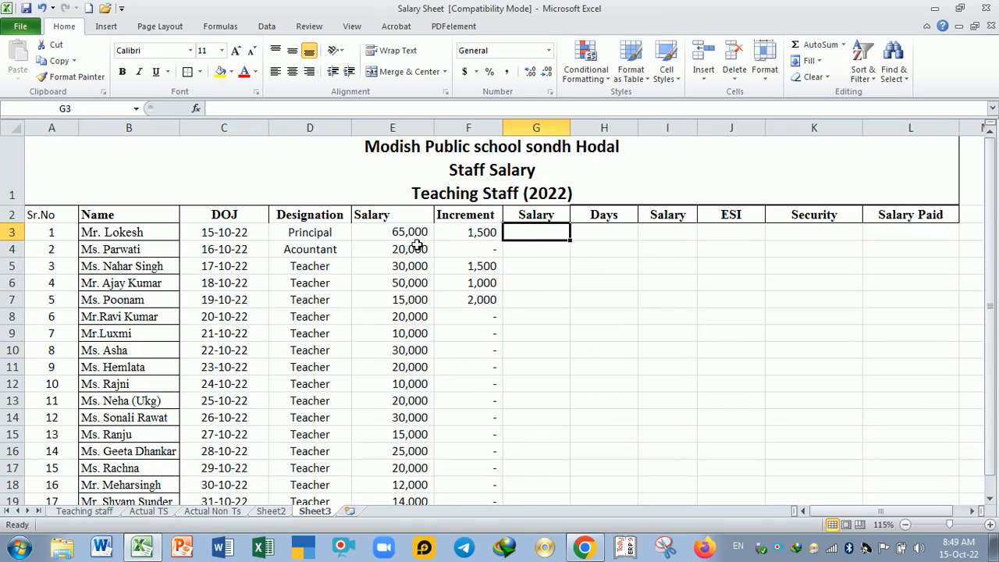
left_click(407, 241)
left_click(459, 238)
left_click(535, 241)
type("=")
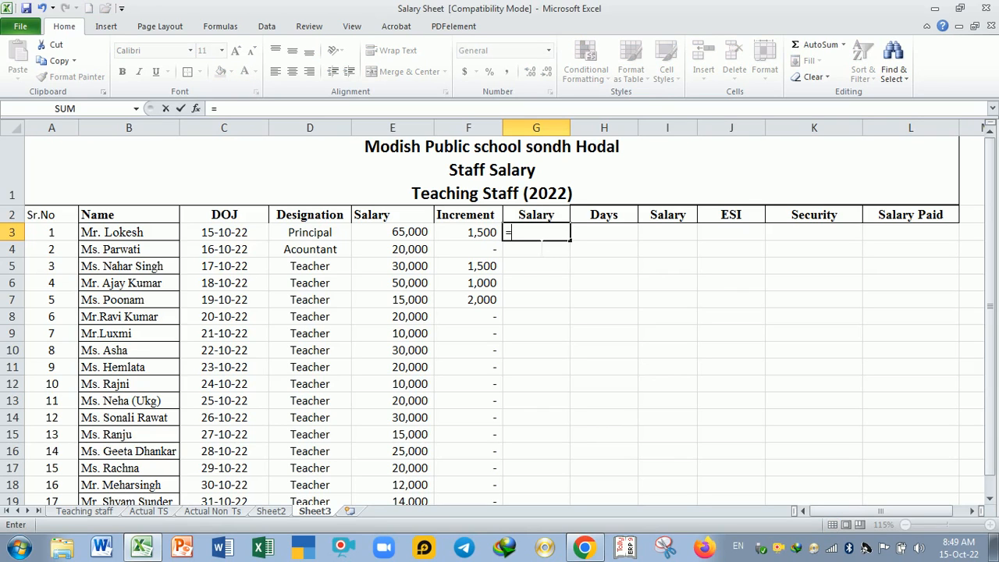
left_click(421, 234)
type("+")
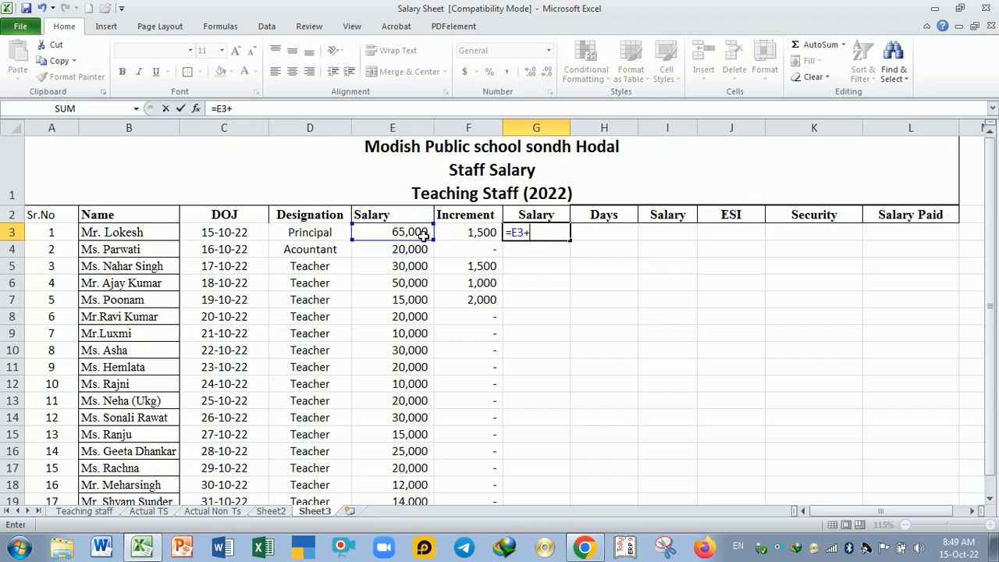
left_click(492, 237)
key("Return")
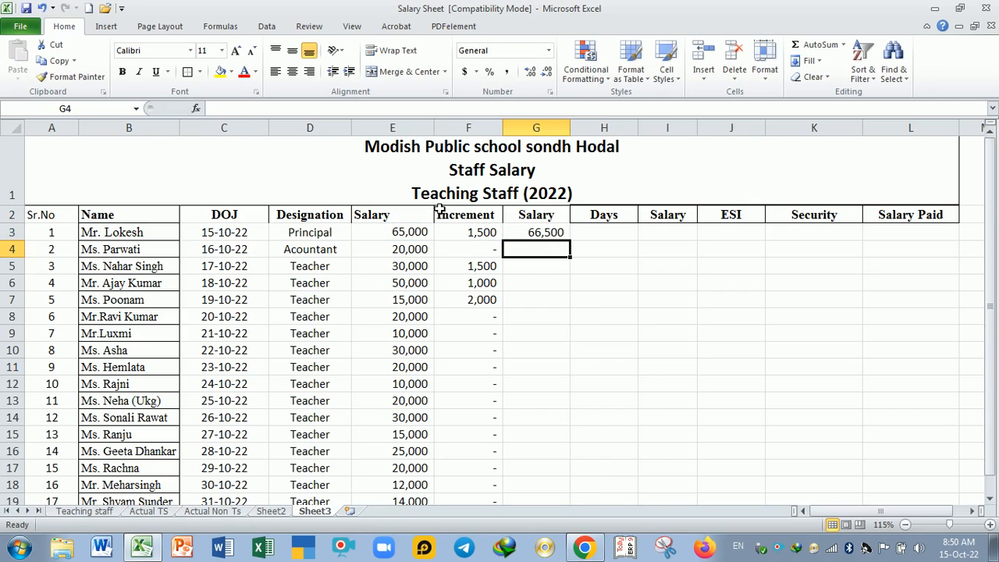
Step: Fill the salary-plus-increment formula from G3 down to G21 and check the copied formula in G5
left_click(547, 237)
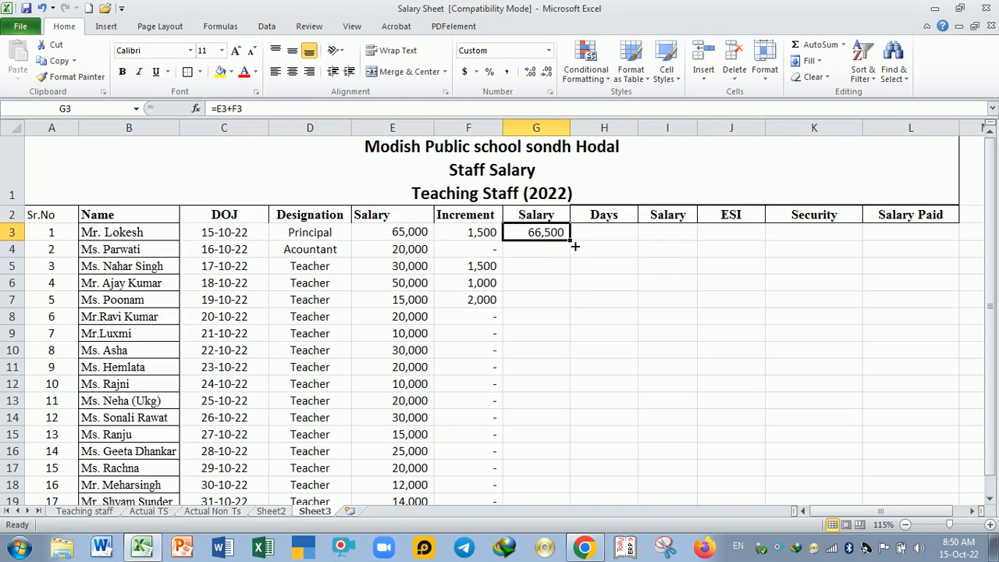
left_click_drag(575, 246, 576, 460)
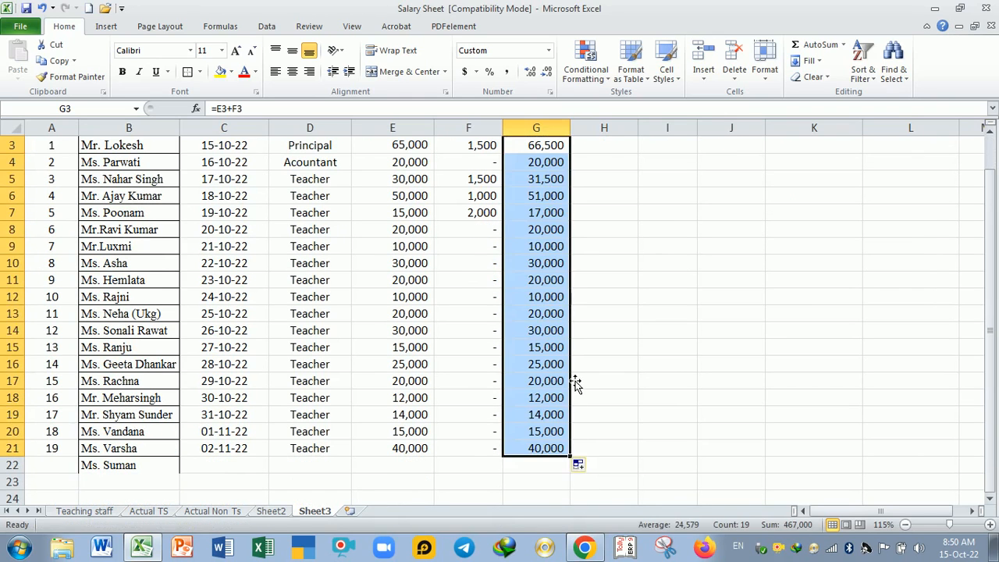
scroll(576, 384, "up", 1)
left_click(549, 266)
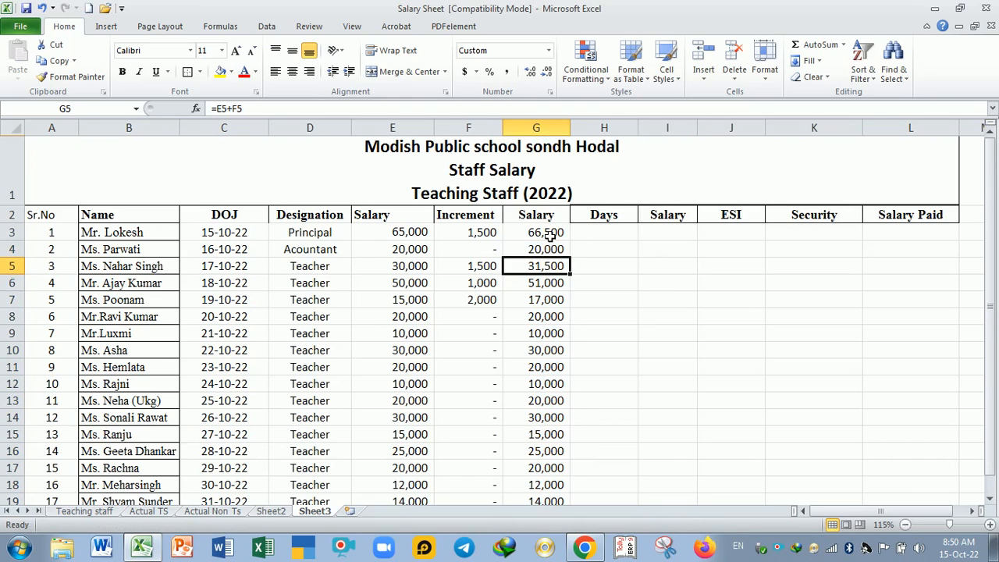
Step: Format the salary totals in G3:G21 with the comma style and no decimal places
left_click_drag(551, 237, 562, 456)
key("ctrl+shift+grave")
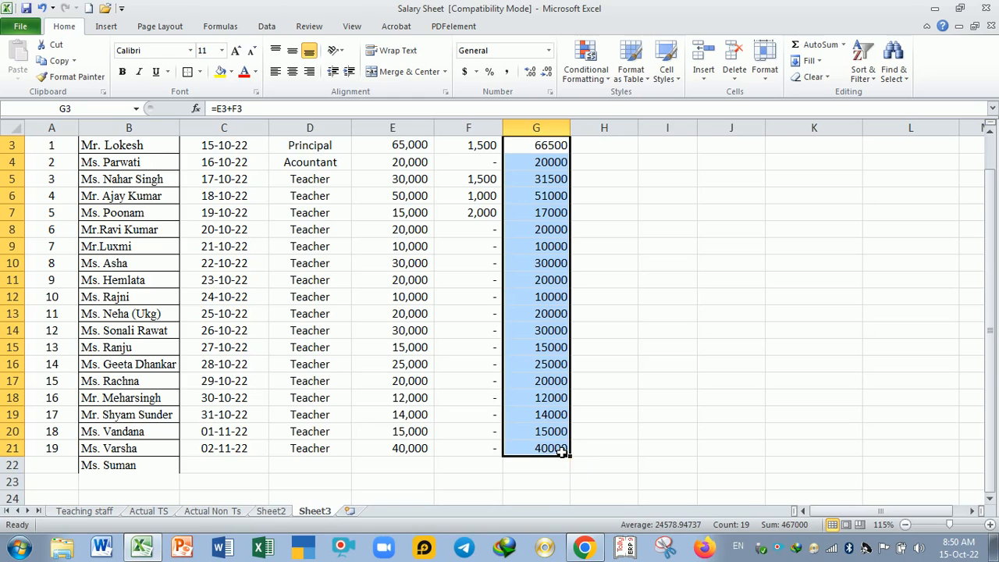
scroll(548, 309, "down", 1)
scroll(548, 309, "up", 1)
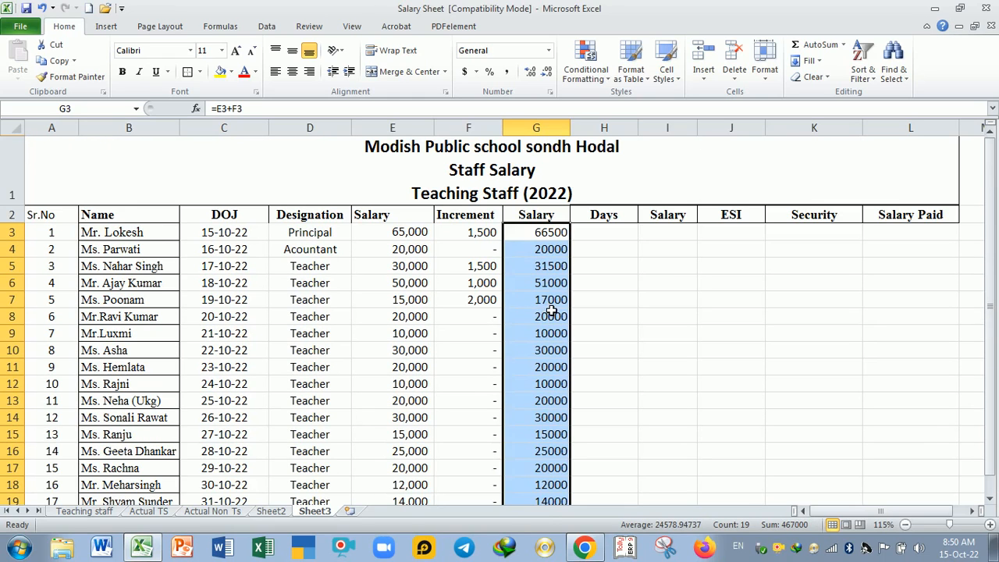
left_click(508, 74)
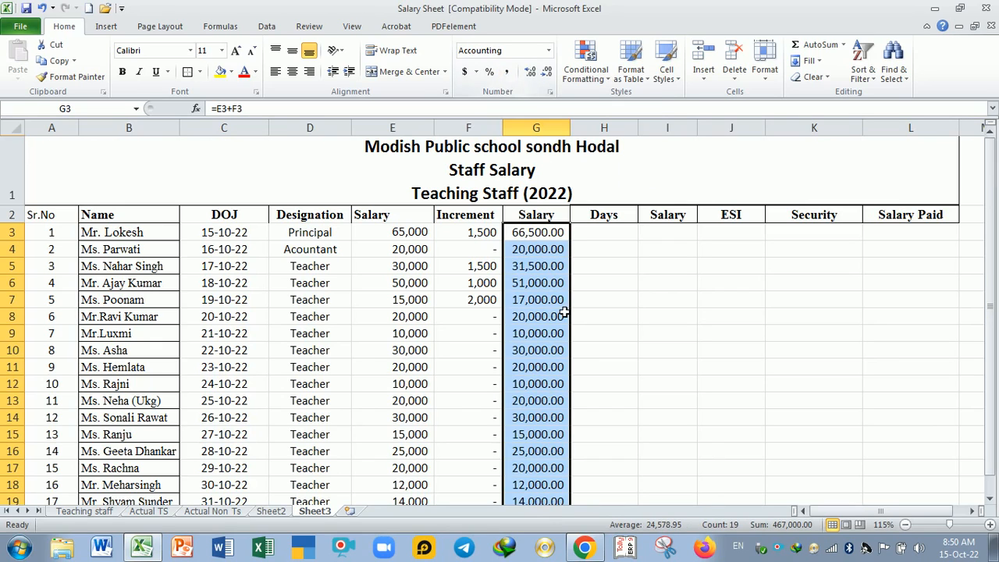
left_click(547, 76)
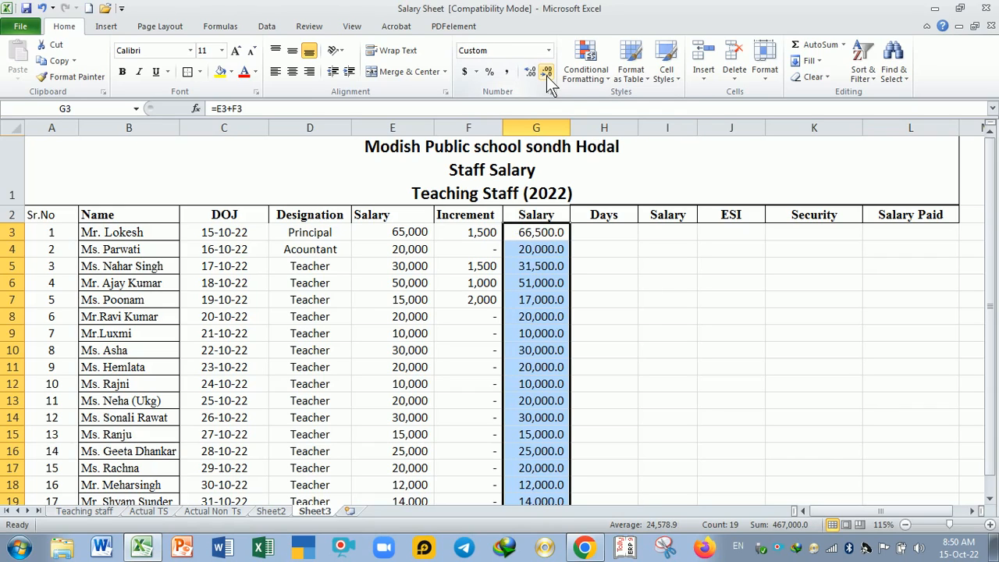
left_click(546, 75)
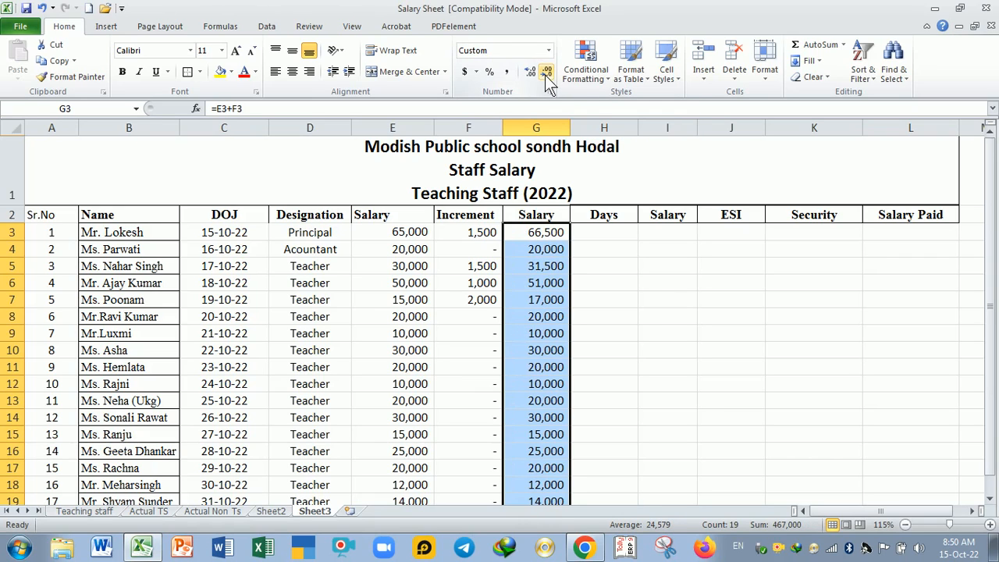
left_click(617, 333)
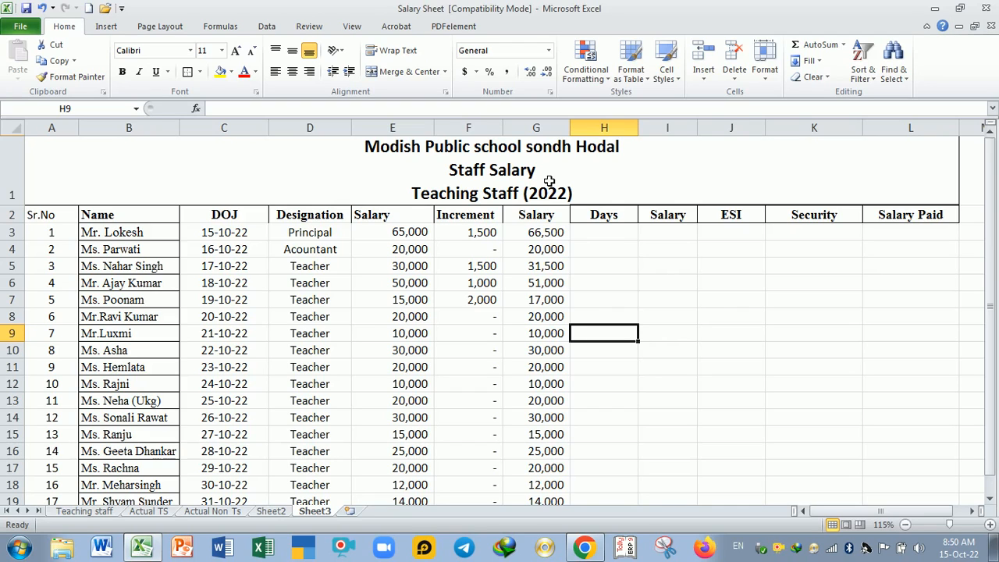
Step: Enter 31 as the days in H3 and fill it down to H21
left_click(596, 239)
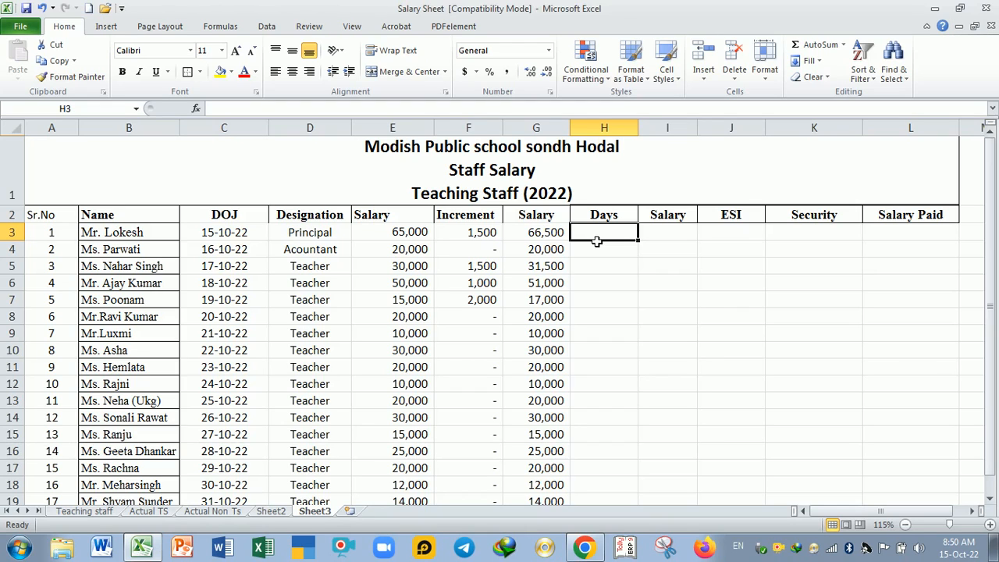
type("31")
key("Return")
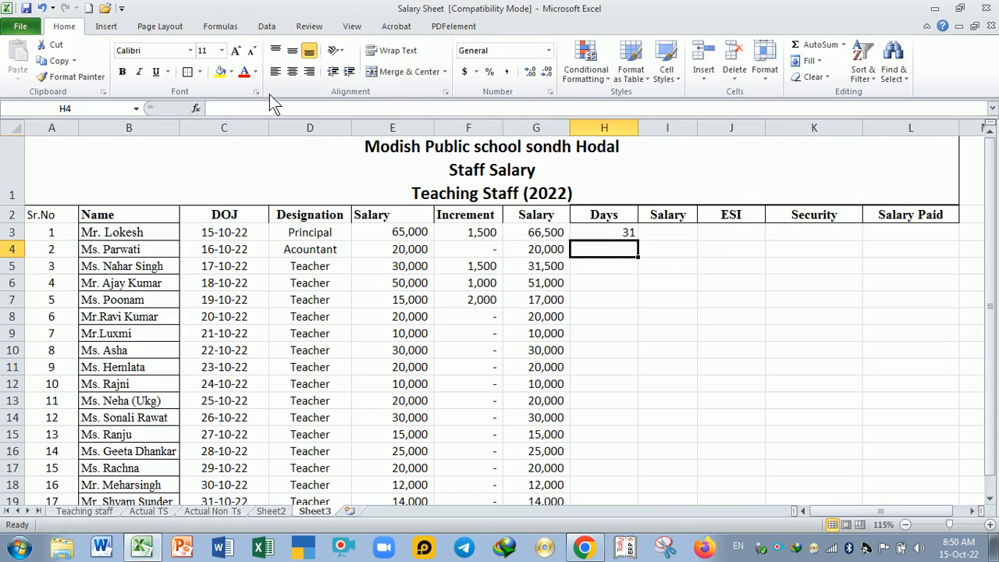
left_click(628, 232)
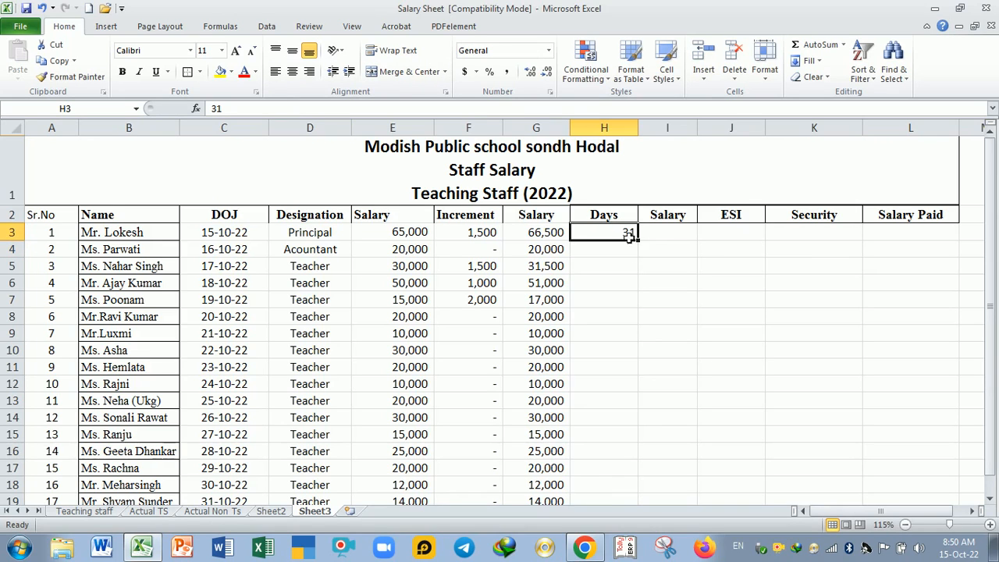
left_click_drag(647, 249, 644, 462)
scroll(614, 316, "up", 1)
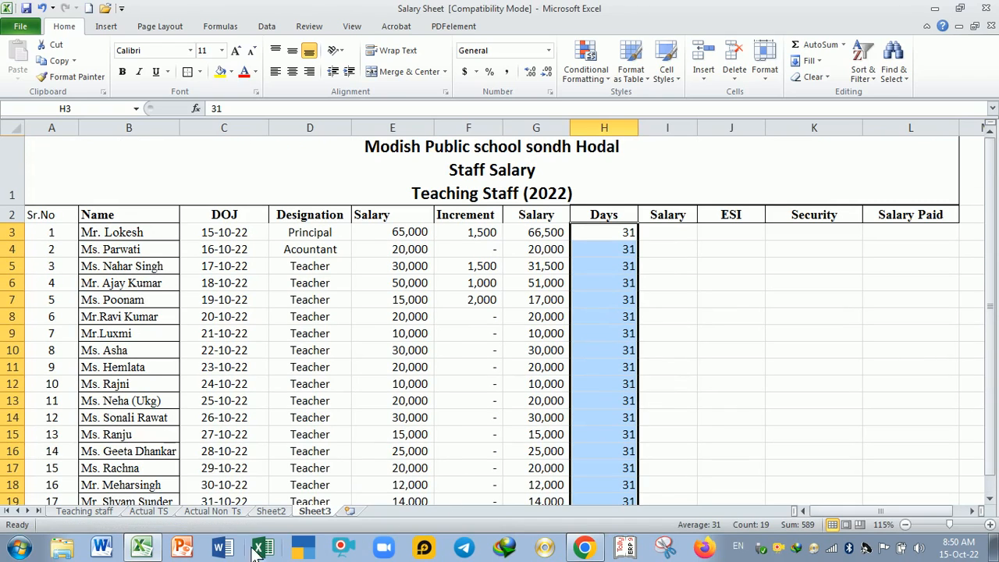
Step: Review the Days column on the Actual TS sheet, including the entries in H4 and H5
left_click(149, 511)
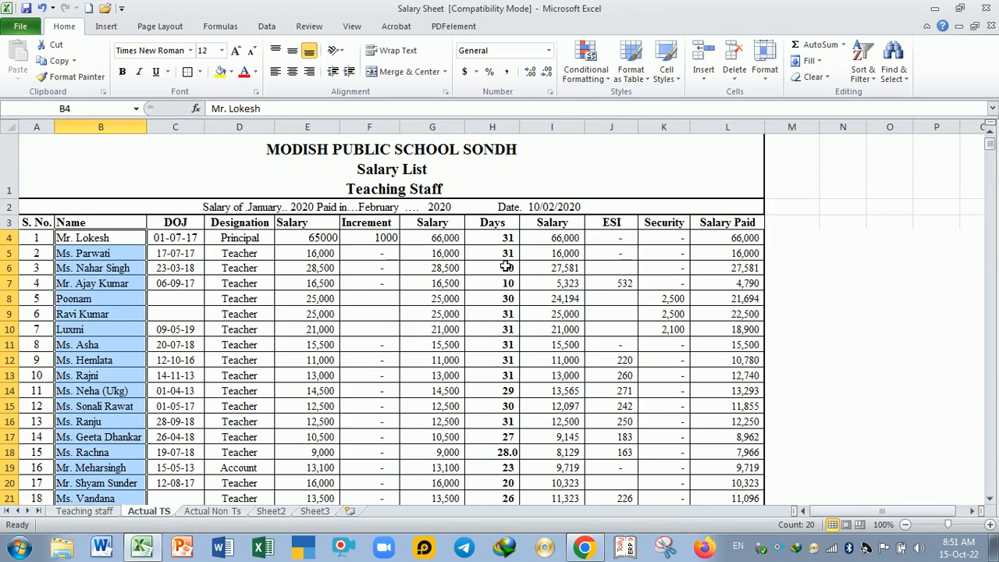
scroll(509, 308, "down", 4)
scroll(509, 309, "down", 1)
scroll(515, 313, "up", 5)
left_click(507, 240)
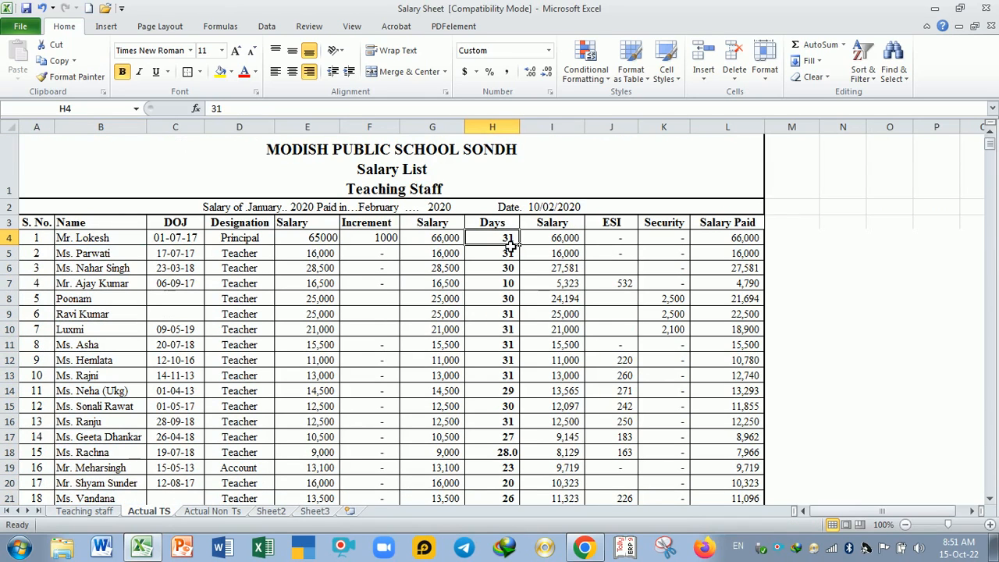
left_click(509, 258)
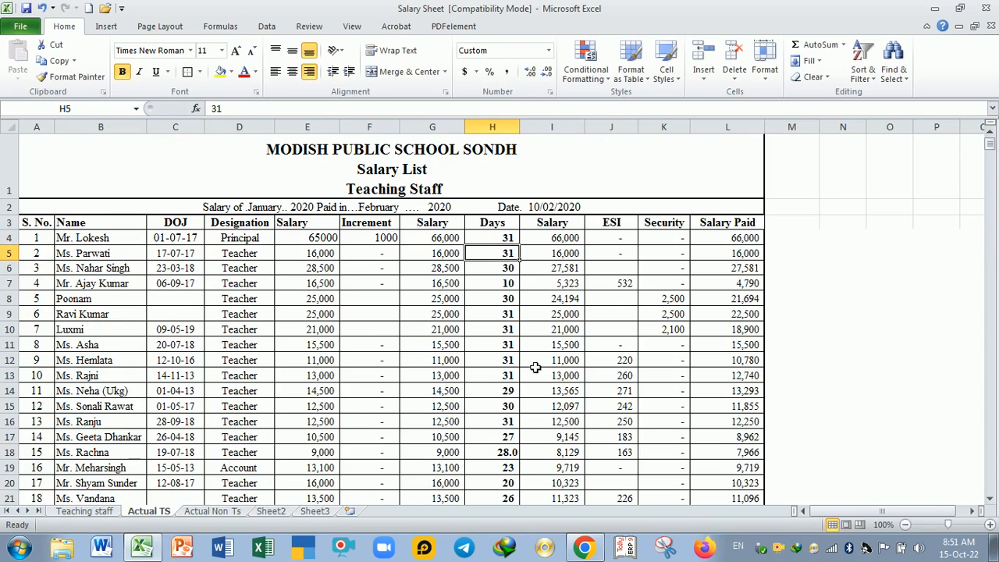
Step: On Sheet3, set the working days in H4 to H8 to 20, 25, 30, 25 and 26
left_click(314, 511)
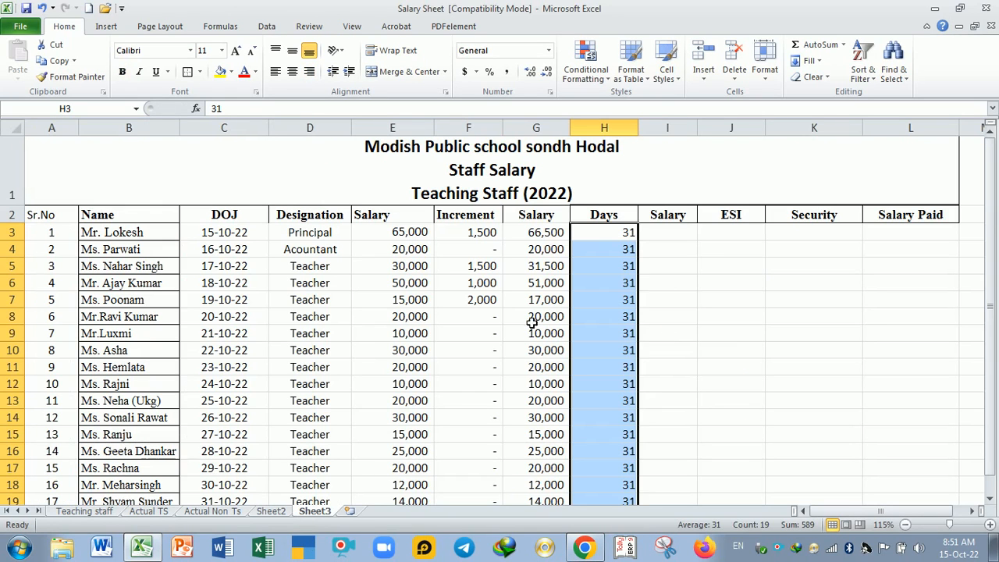
left_click(601, 250)
type("20")
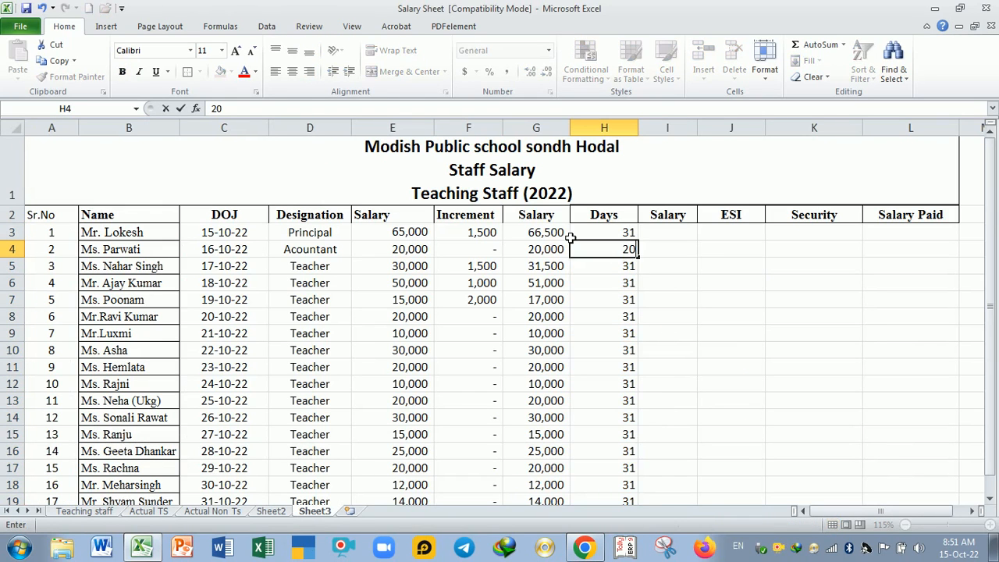
key("Return")
type("25")
key("Return")
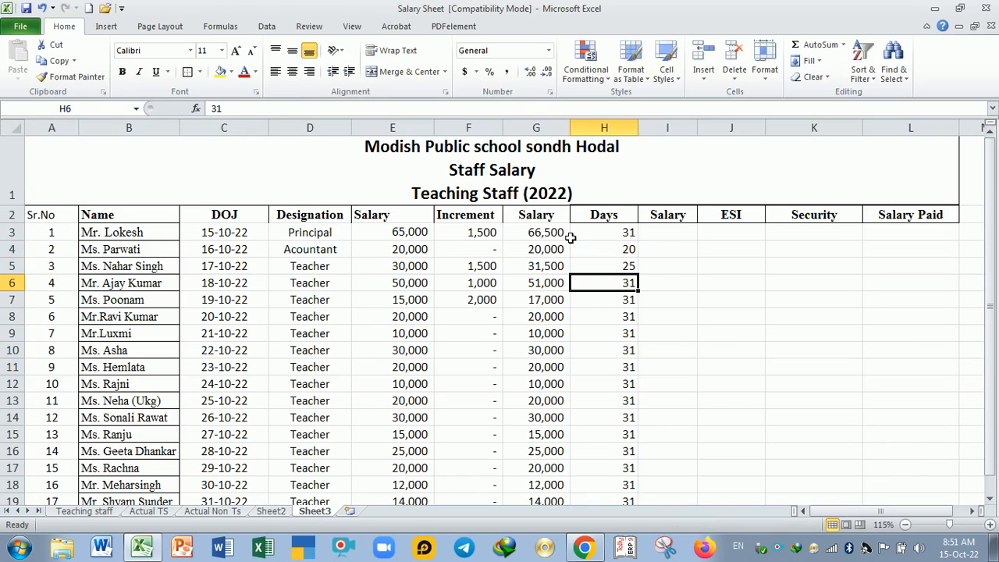
type("30")
key("Return")
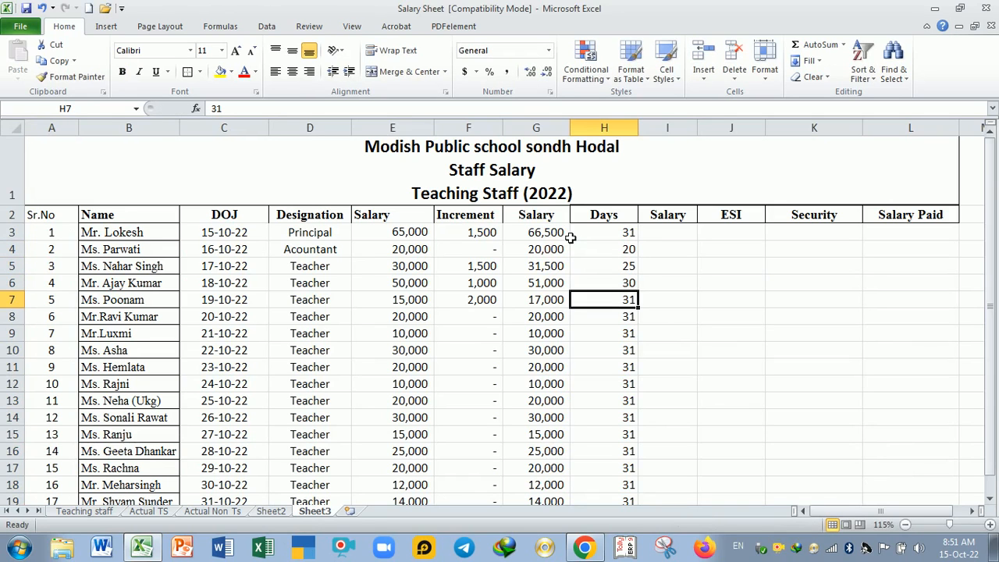
type("25")
key("Return")
type("26")
key("Return")
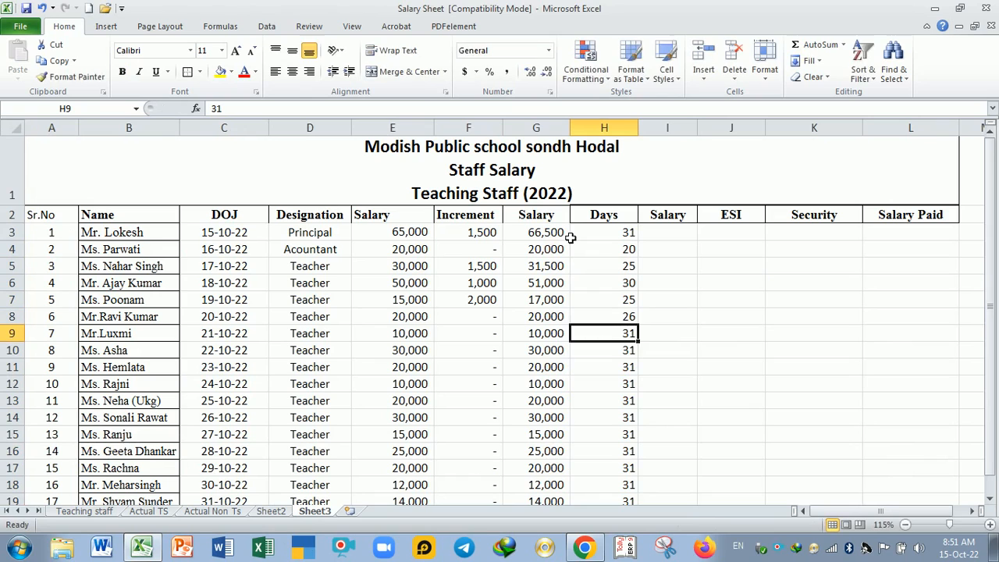
Step: Set the working days in H9 to H12 to 27, 27, 28 and 15
type("27")
key("Return")
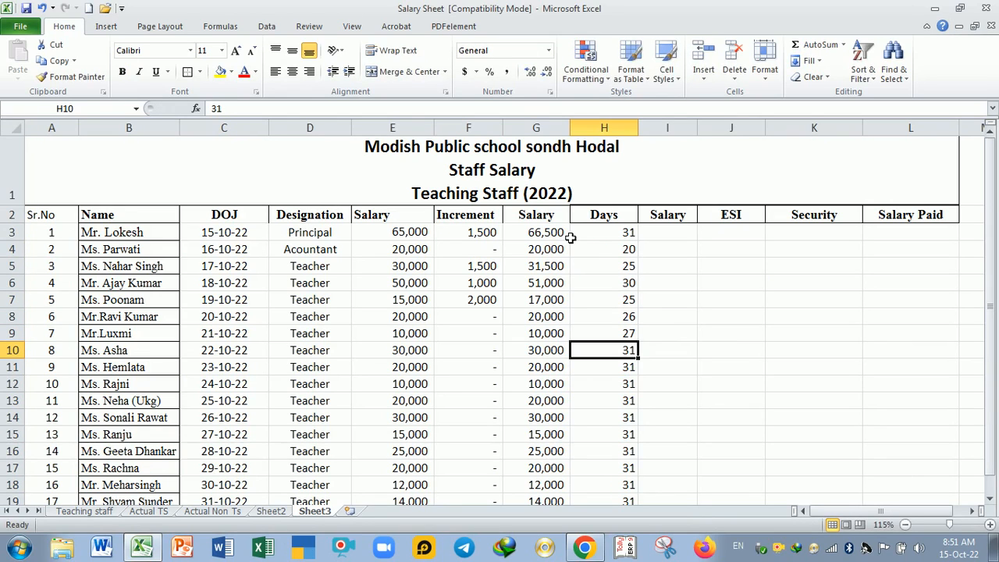
type("27")
key("Return")
type("28")
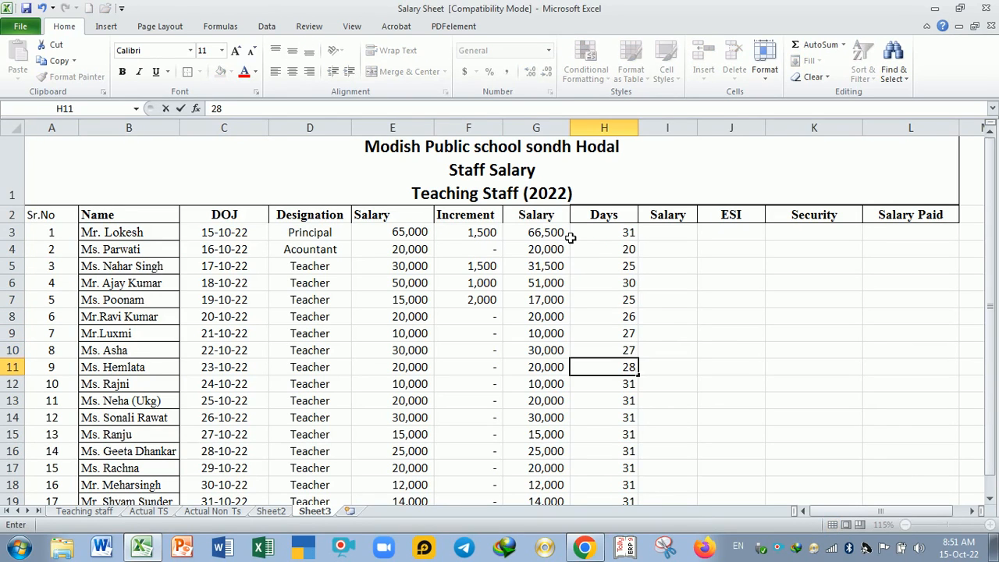
key("Return")
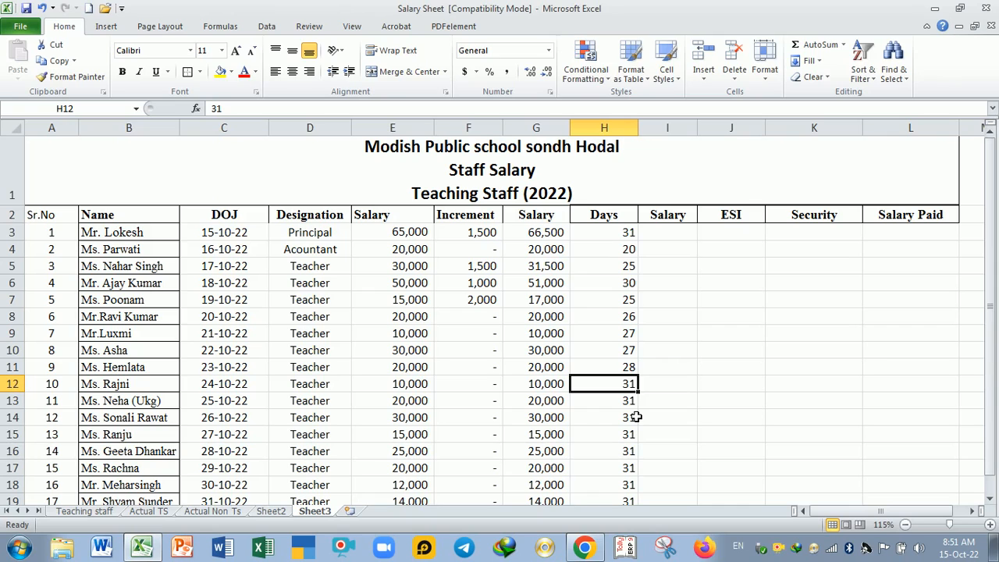
type("15")
key("Return")
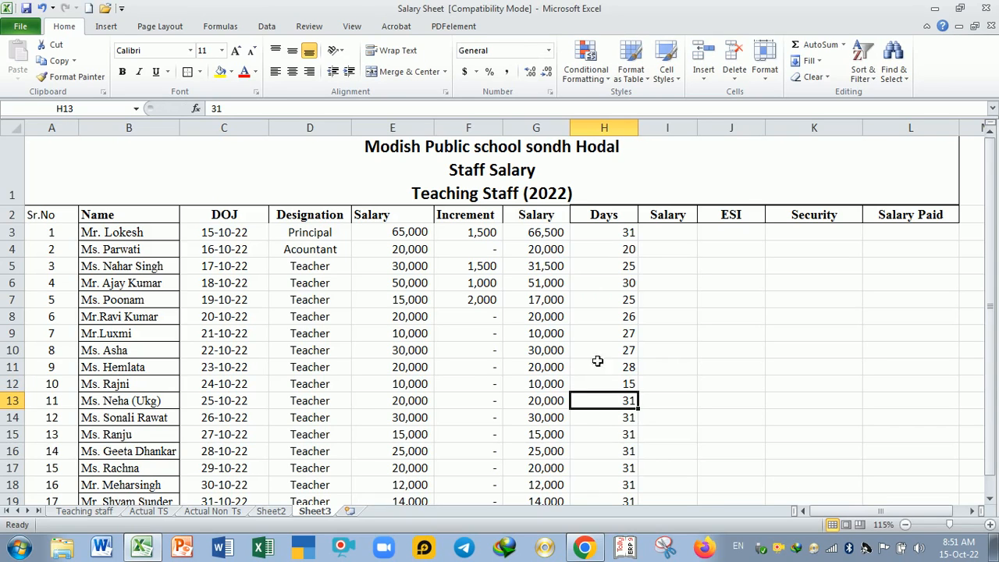
left_click(658, 239)
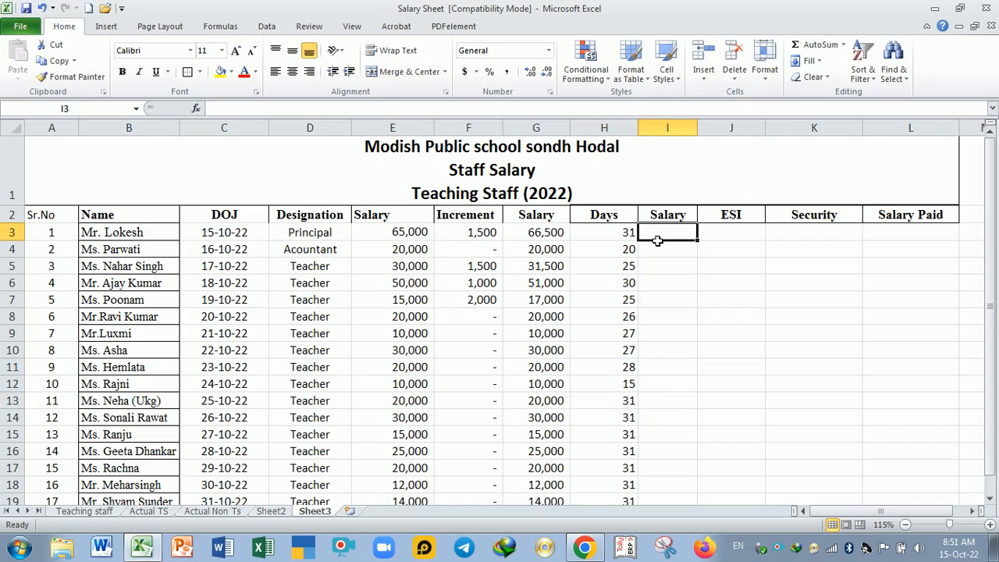
left_click(662, 248)
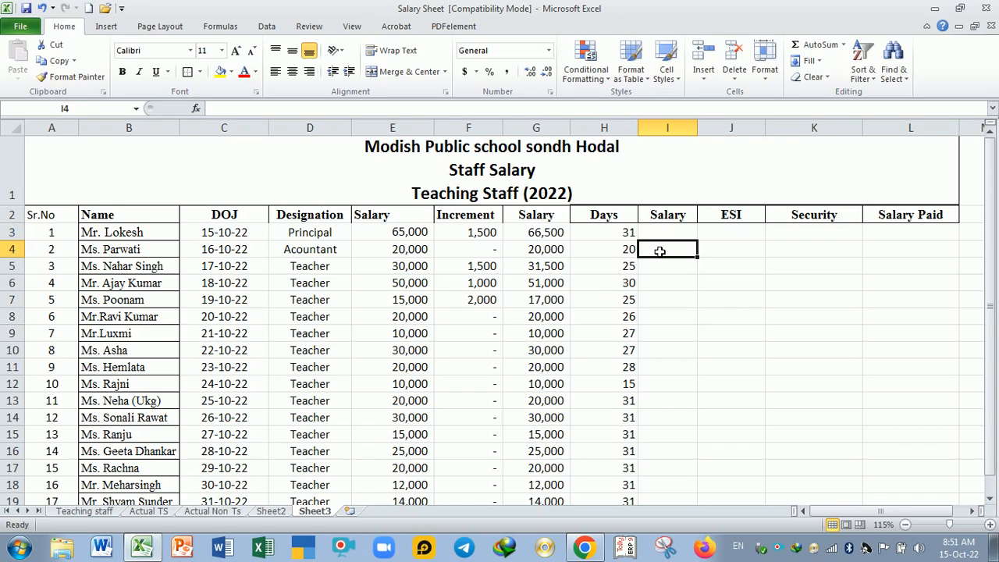
left_click(539, 238)
left_click(598, 239)
left_click(650, 239)
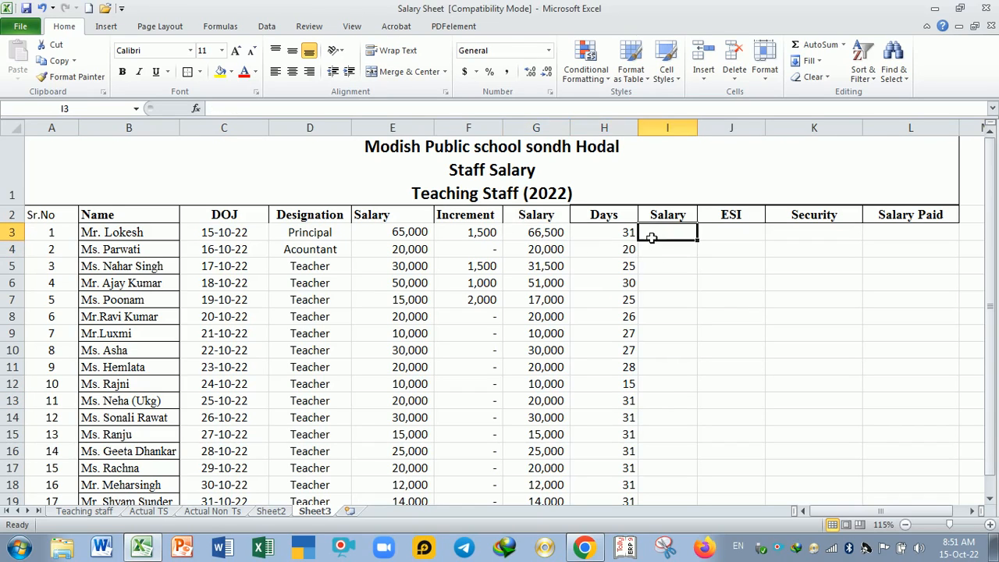
left_click(550, 239)
left_click(624, 239)
Step: Enter the formula =(G3/31)*H3 in I3 to calculate the salary for the days worked
left_click(652, 239)
type("=")
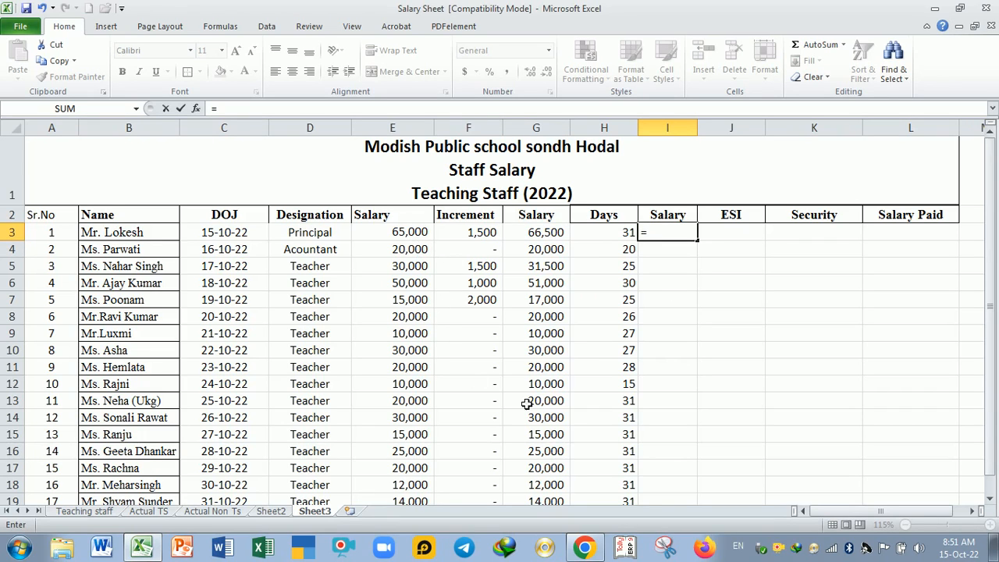
left_click(549, 232)
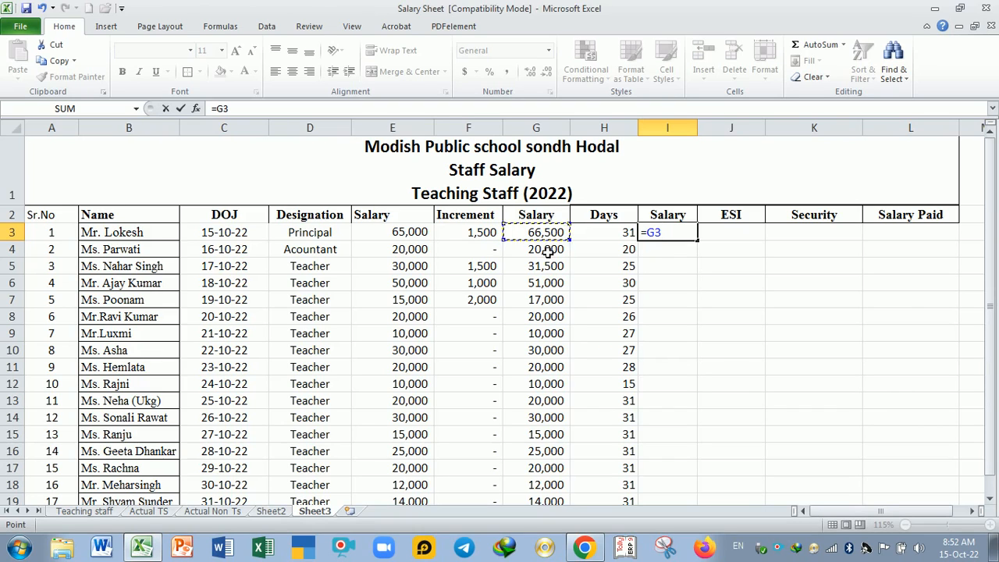
type("/31")
type(")")
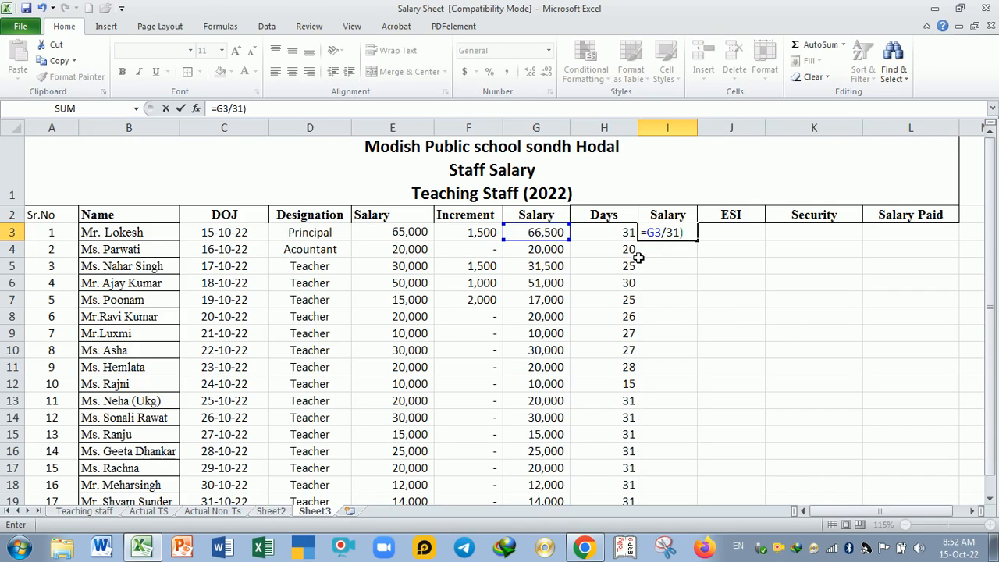
left_click(647, 233)
type("(")
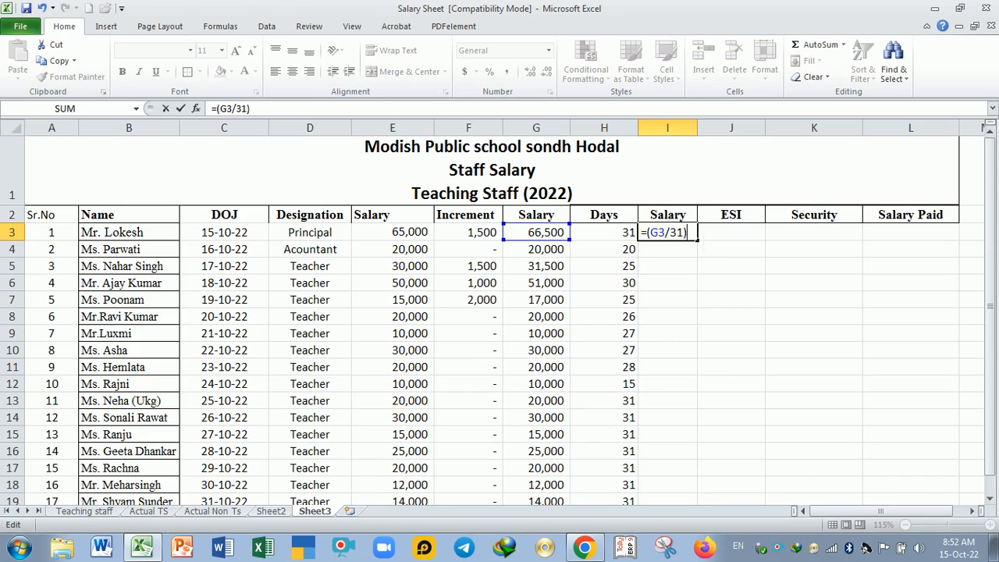
left_click(624, 234)
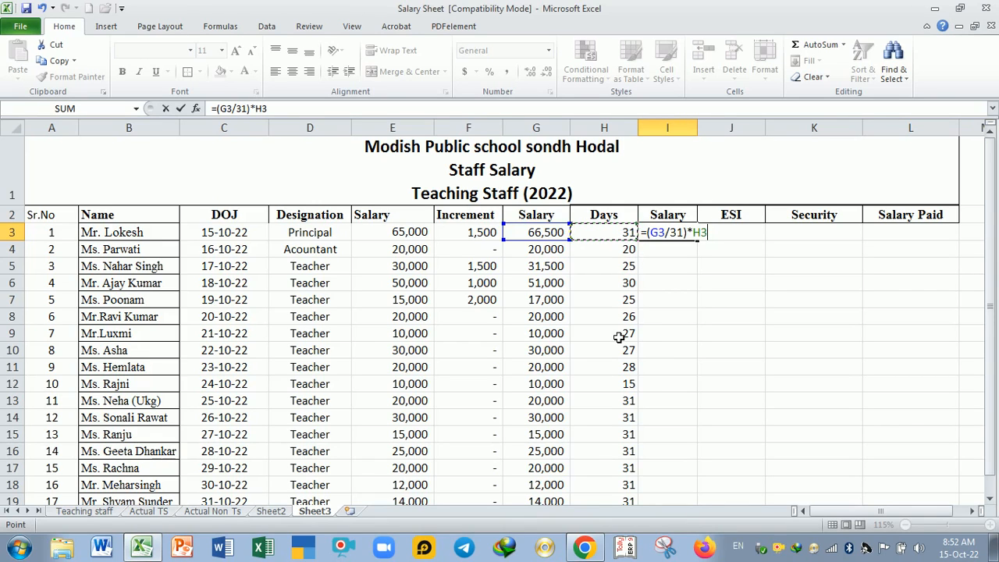
key("Return")
Step: Check the cells behind the I3 salary formula and fill it down the column to I22
left_click(679, 234)
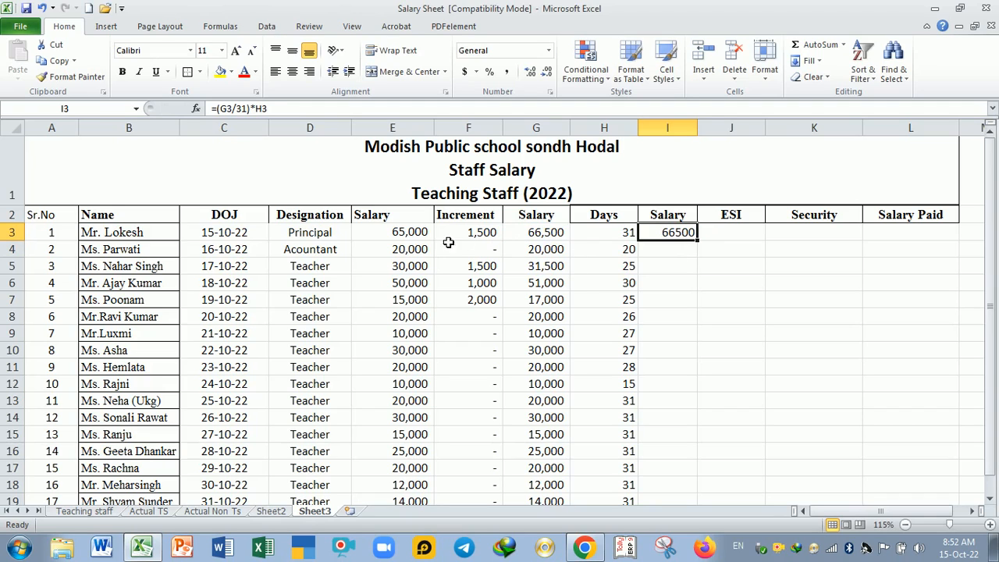
left_click(406, 233)
left_click_drag(406, 232, 484, 232)
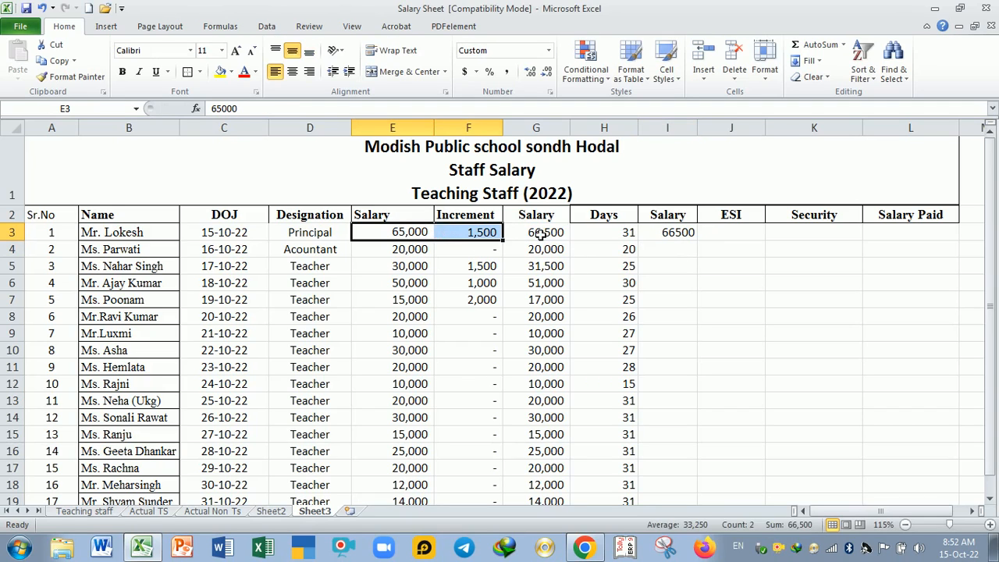
left_click(541, 231)
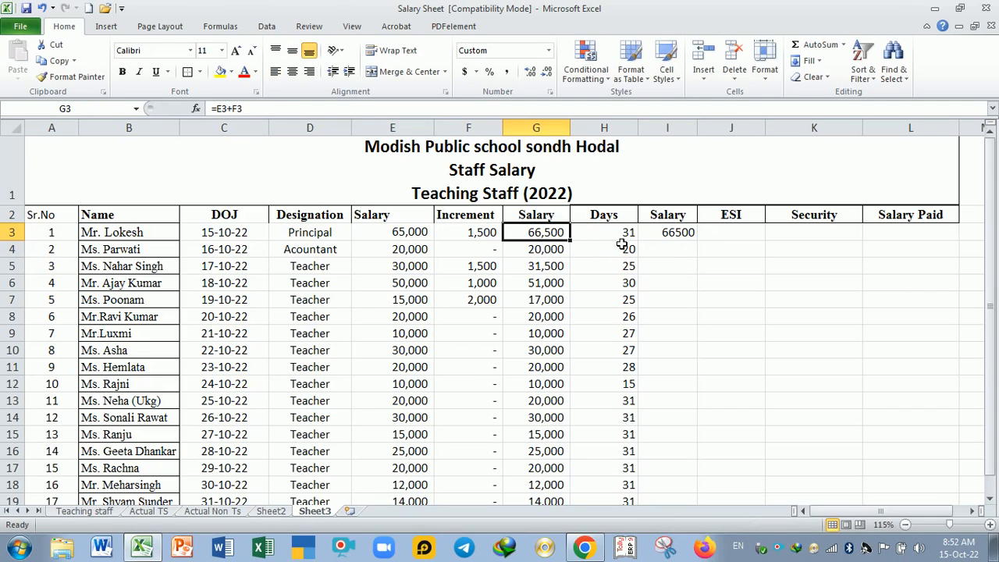
left_click(693, 233)
double_click(701, 242)
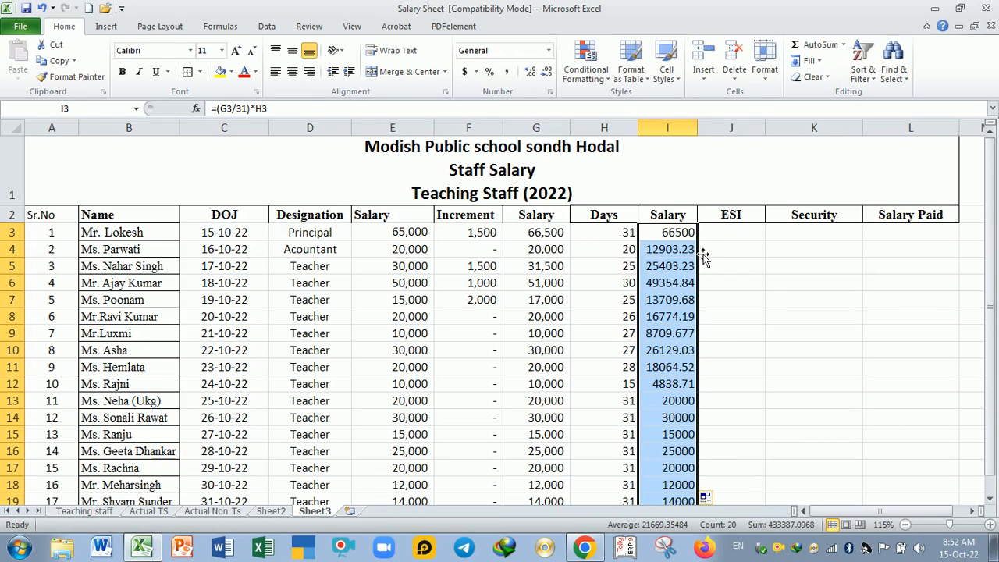
scroll(684, 296, "down", 2)
scroll(685, 296, "up", 2)
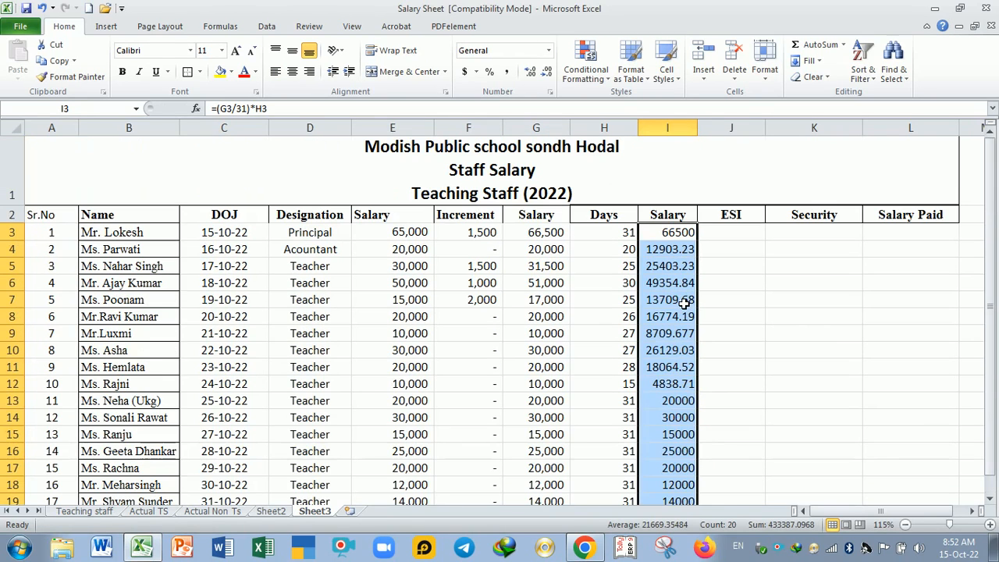
Step: Format I3:I21 with the comma style and no decimal places, widening column I to fit the amounts
left_click(547, 73)
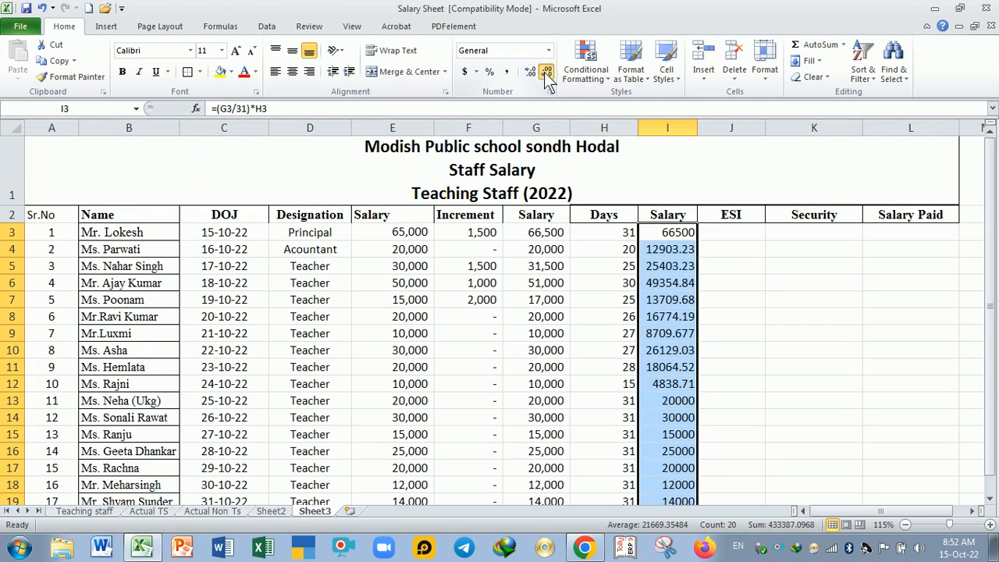
left_click(679, 287)
left_click_drag(687, 235, 685, 457)
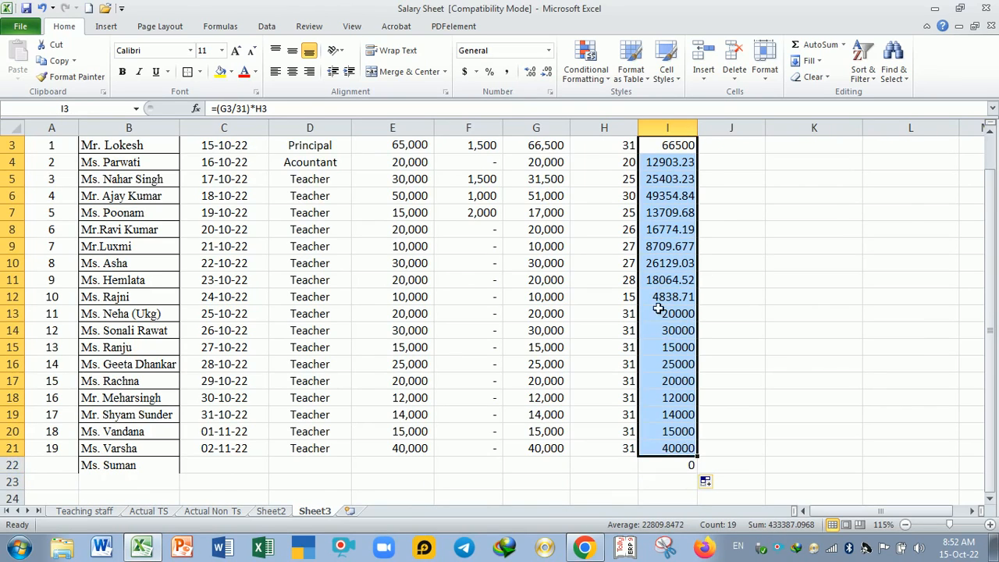
scroll(703, 469, "up", 1)
left_click(508, 72)
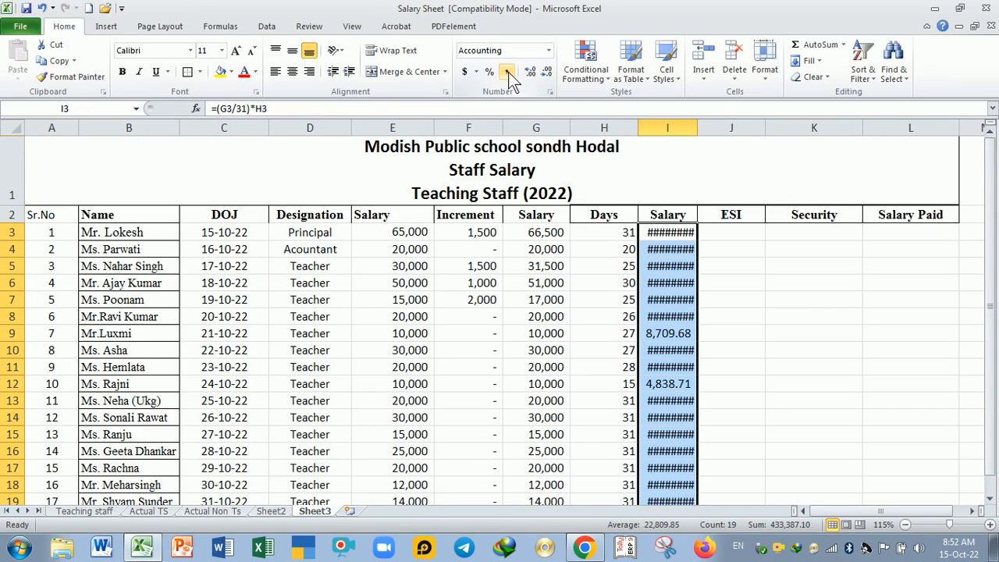
left_click_drag(698, 130, 721, 133)
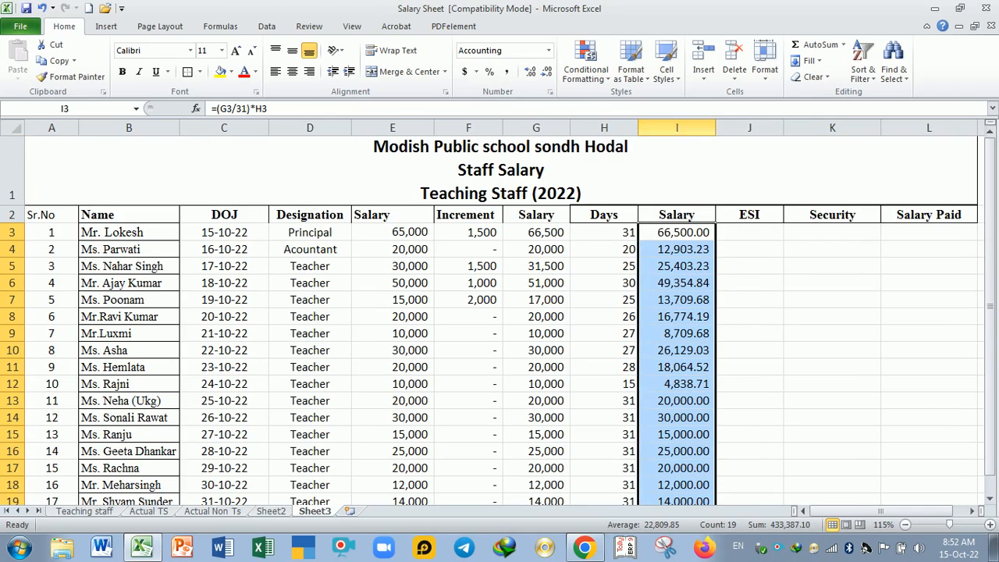
left_click(548, 73)
left_click(548, 73)
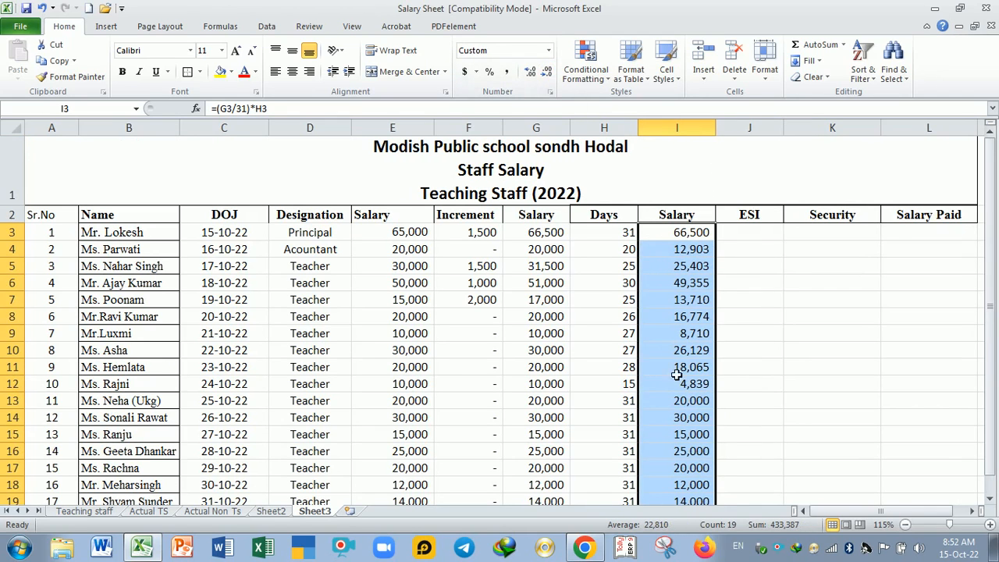
Step: Check the copied salary formulas in I11 and I10, and clear the surplus formula from I22
left_click(676, 369)
scroll(692, 274, "down", 2)
scroll(692, 277, "up", 2)
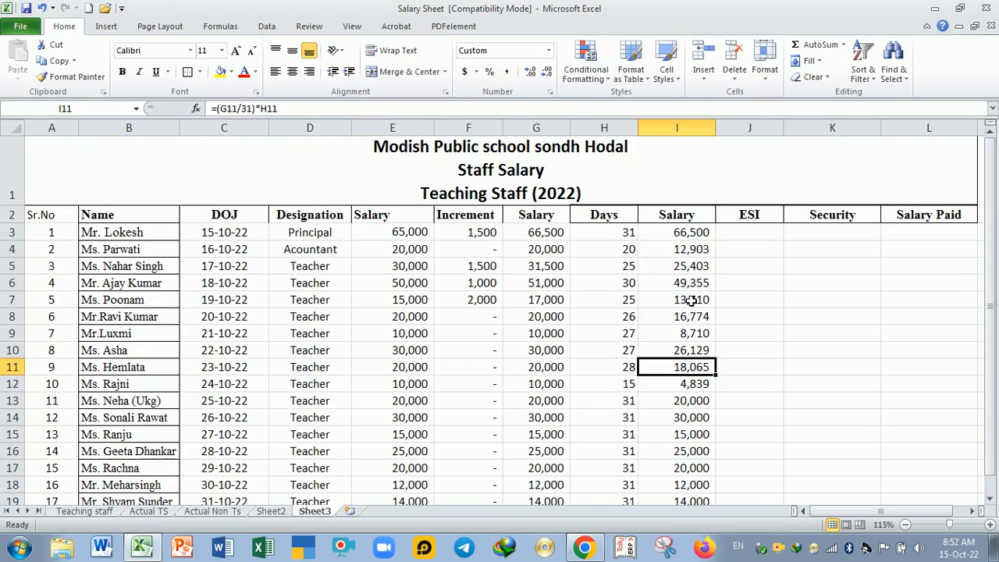
left_click(680, 350)
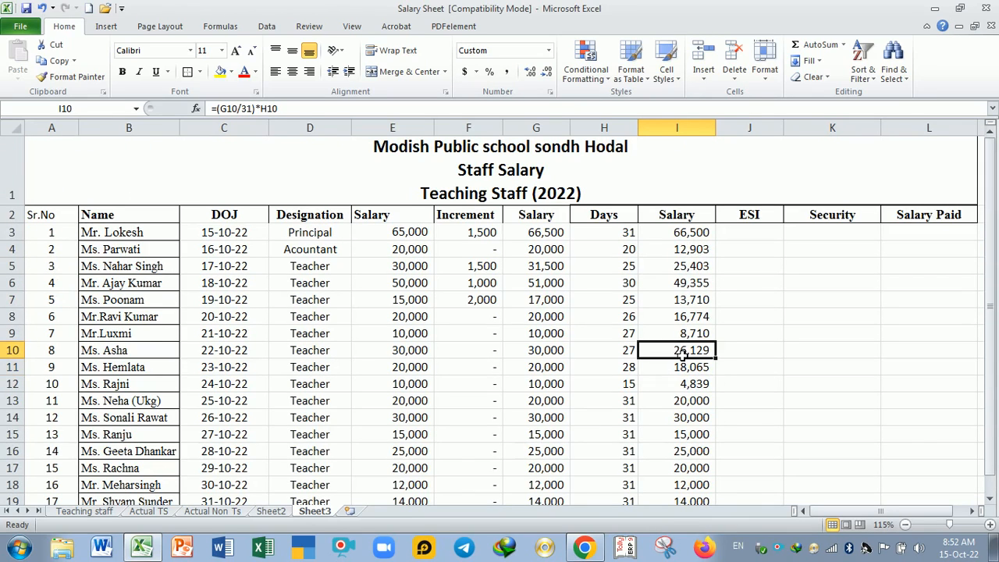
left_click_drag(701, 233, 705, 467)
left_click(707, 466)
key("Delete")
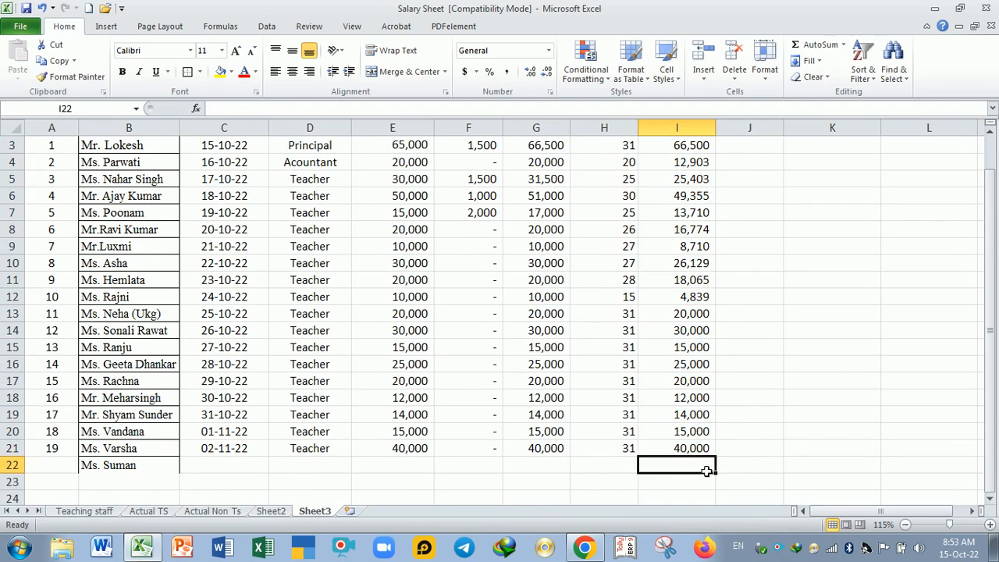
scroll(687, 384, "up", 1)
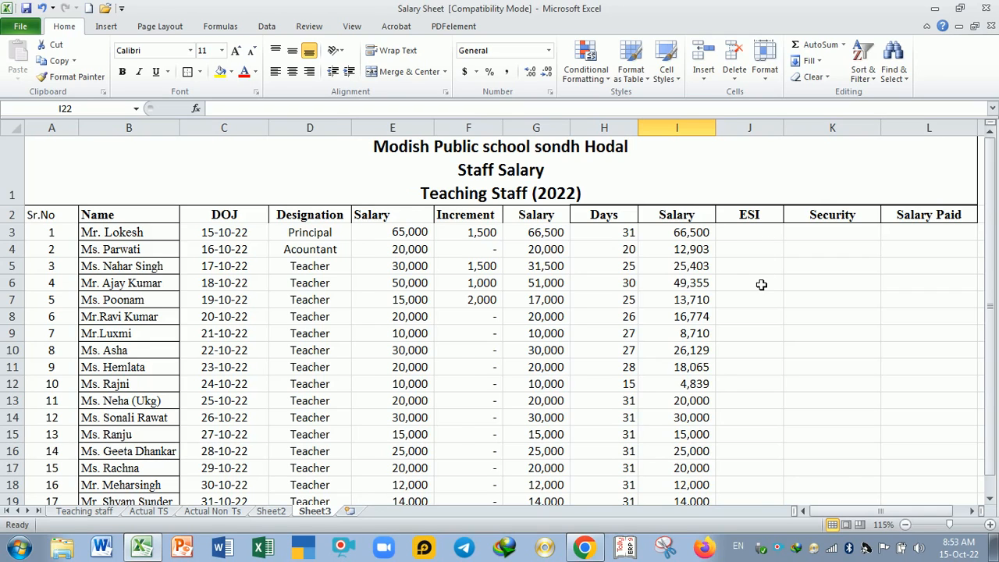
scroll(762, 285, "down", 1)
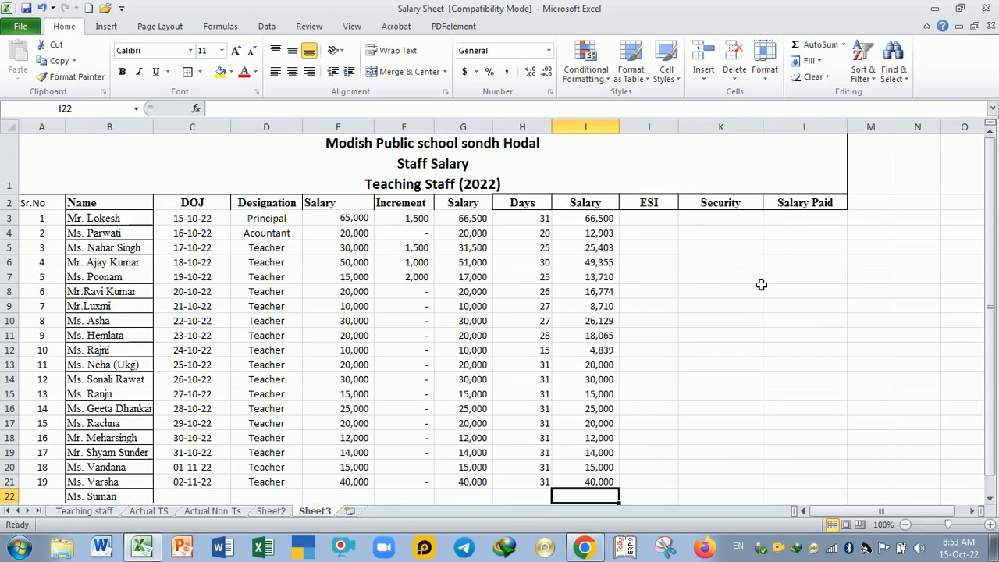
Step: Enter the ESI amounts 0, 1500, 300, 500 and 1500 in J3:J7
left_click(732, 224)
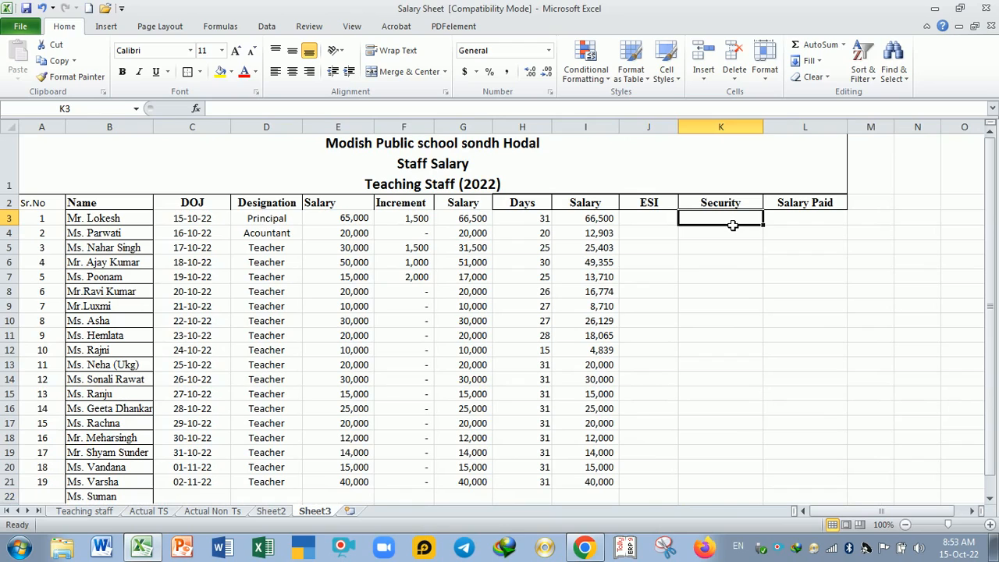
left_click(661, 227)
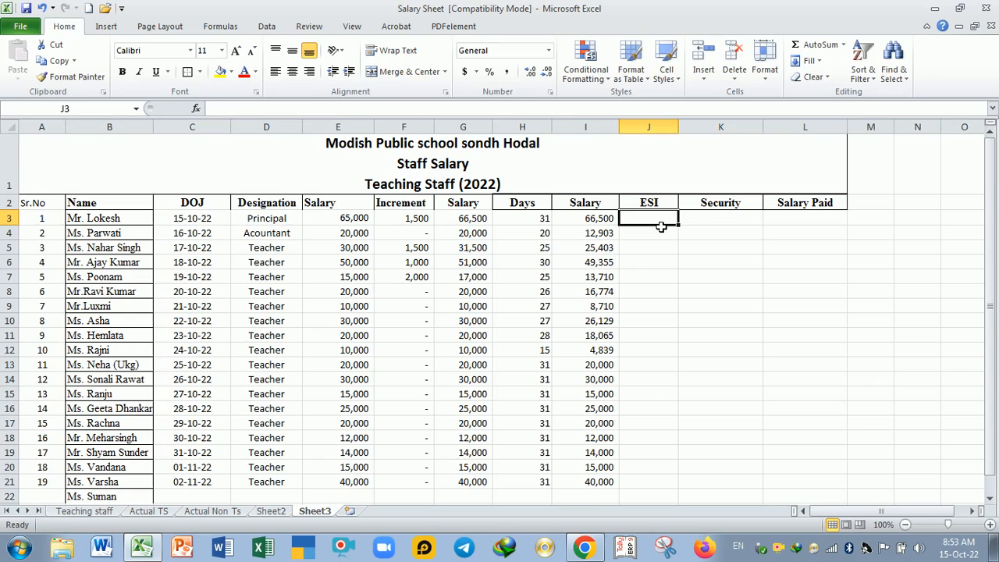
type("0")
key("Return")
type("1500")
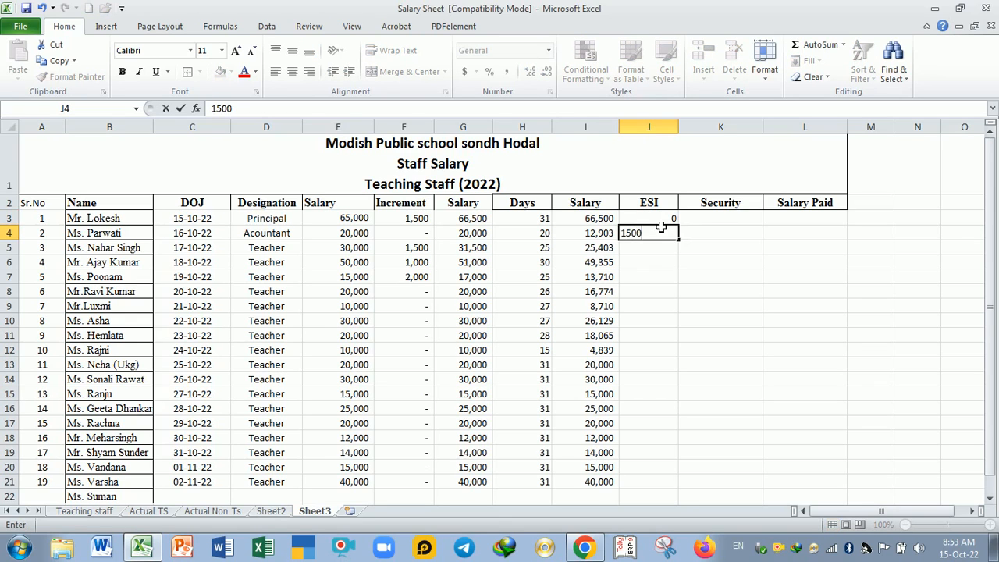
key("Return")
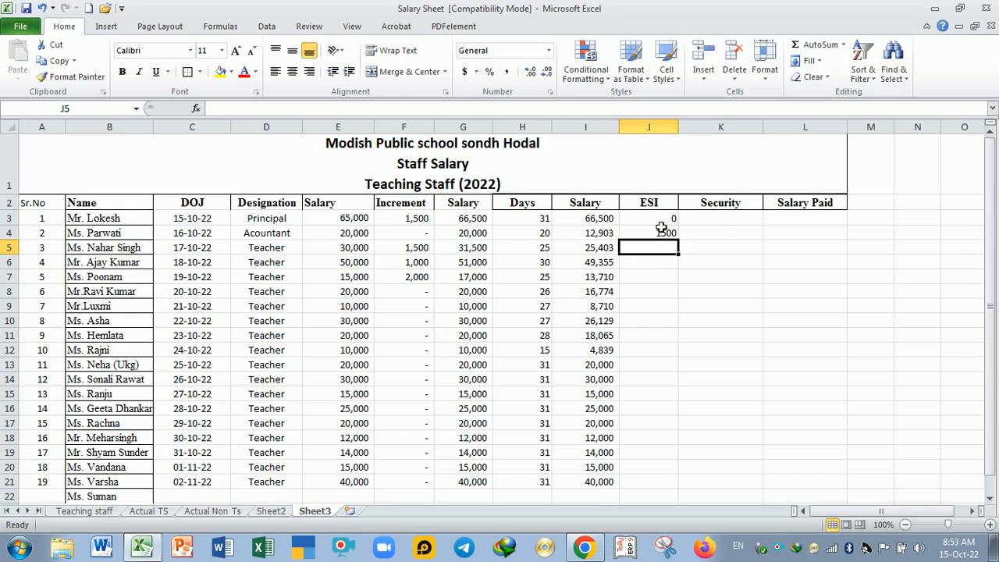
type("300")
key("Return")
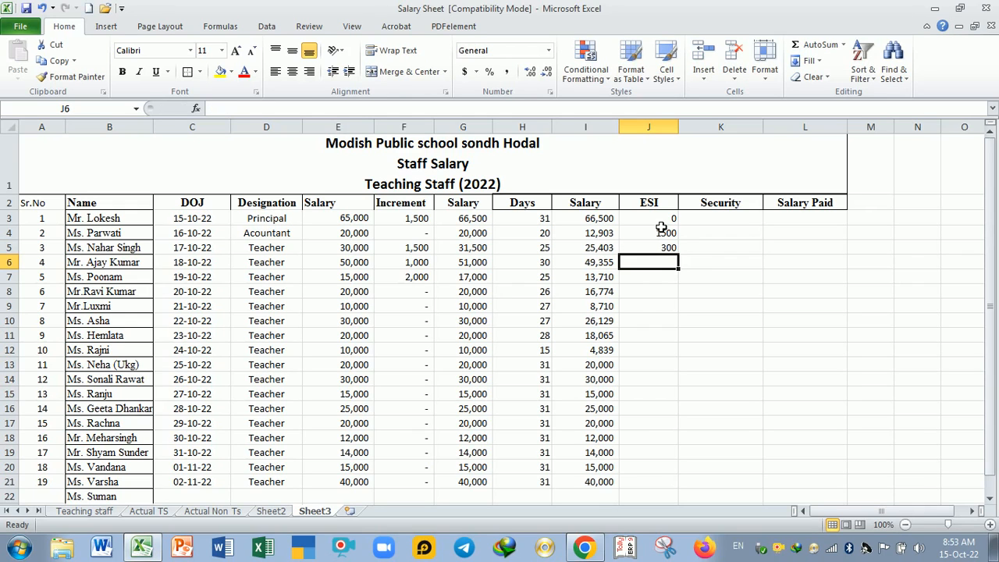
type("500")
key("Return")
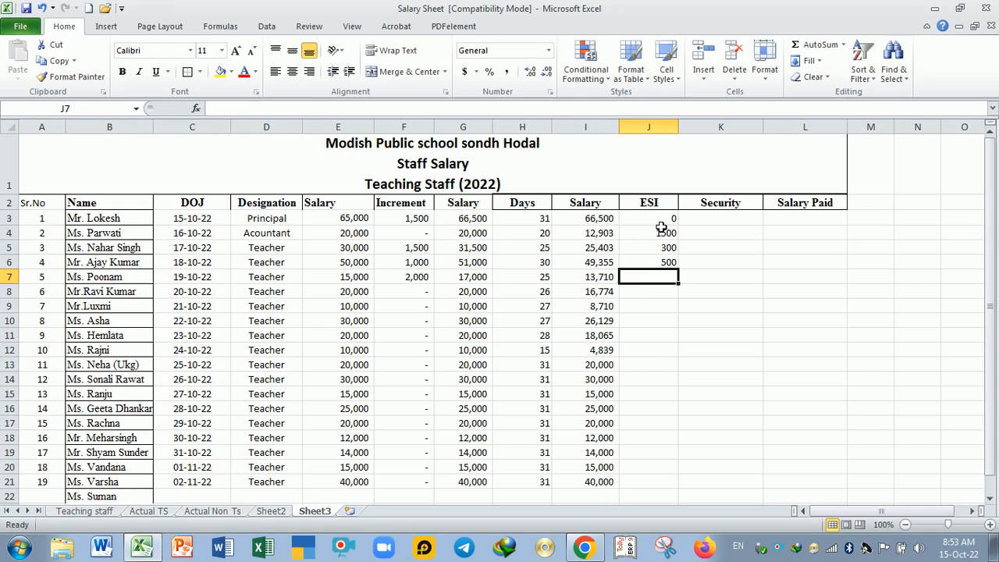
type("1500")
key("Return")
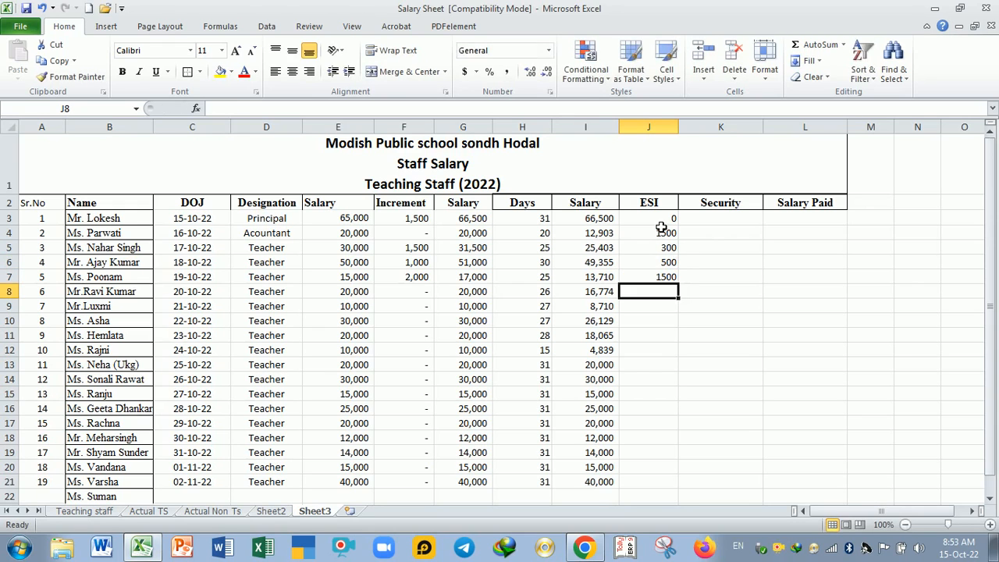
Step: Continue the ESI column with 0, 1500, 0 and 300 in J8:J11
type("0")
key("Return")
type("1500")
key("Return")
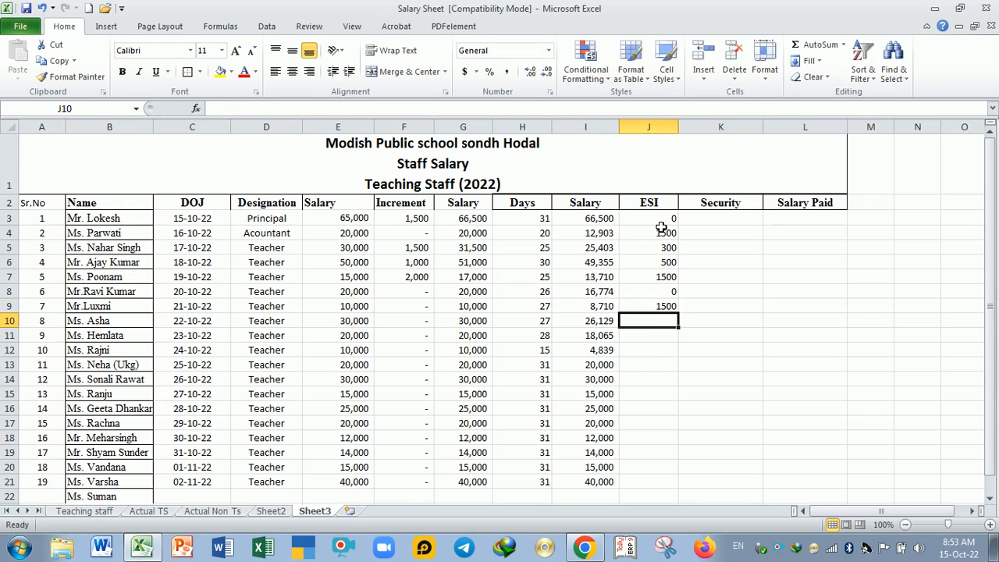
type("0")
key("Return")
type("300")
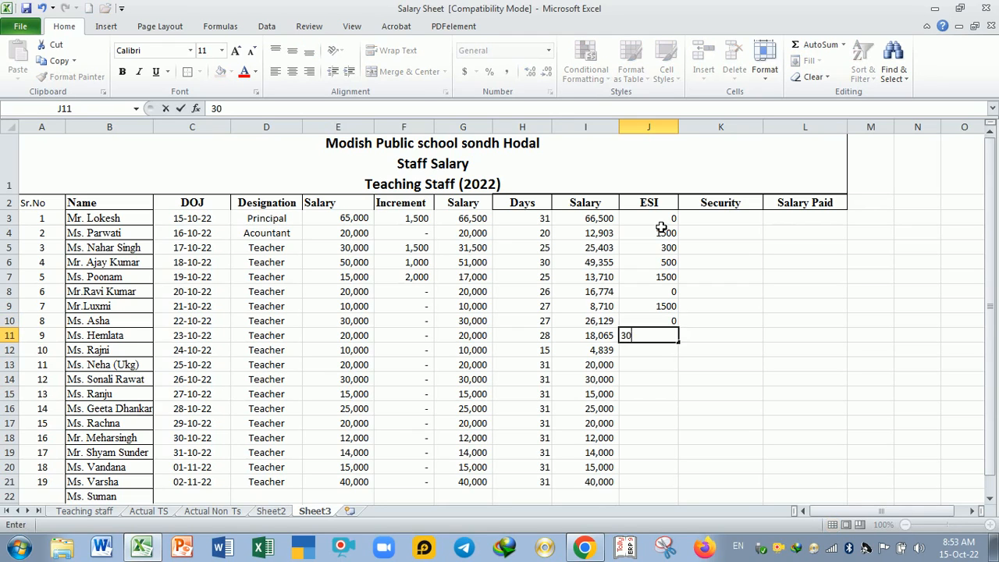
key("Return")
Step: Enter 0 as the ESI amount in J12 and fill it down the column to J21
type("0")
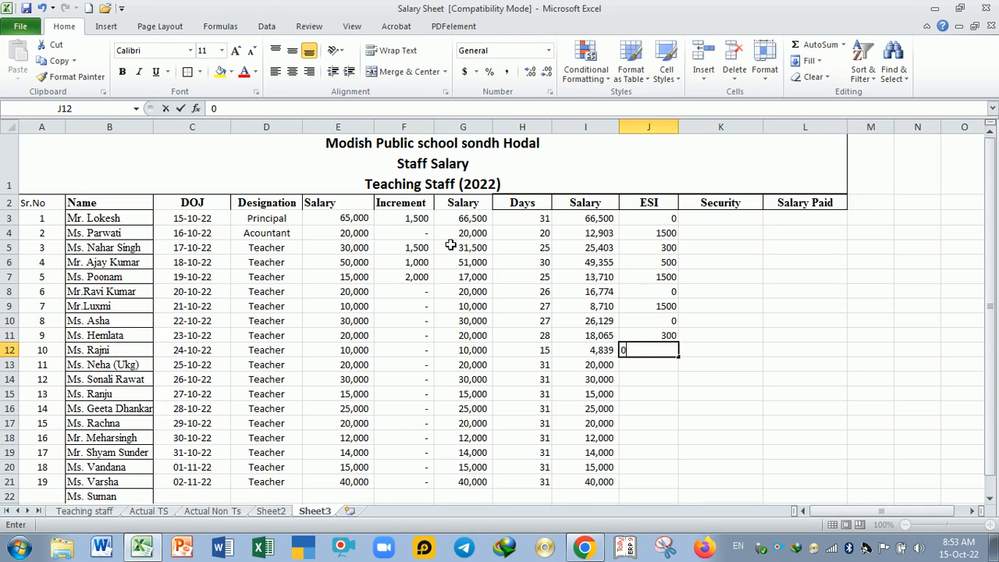
key("Return")
left_click(672, 350)
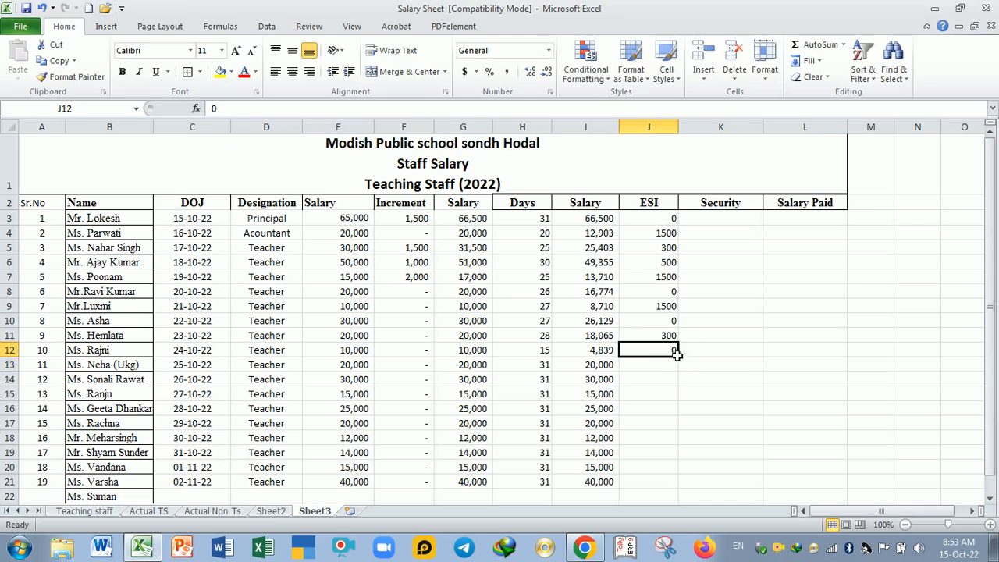
left_click_drag(678, 357, 695, 429)
scroll(770, 379, "up", 1)
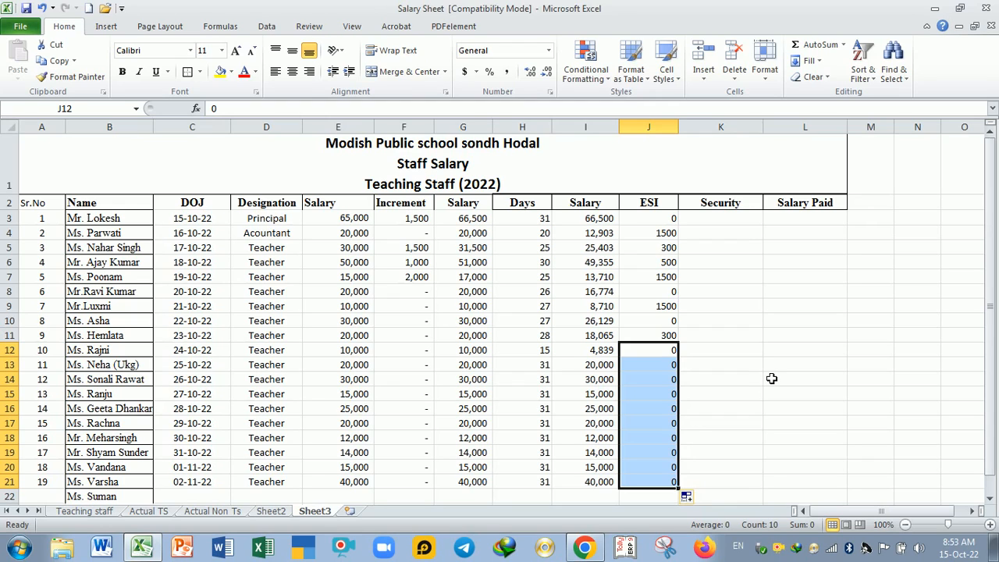
Step: Check the formula behind the salary in G3 and select the first Security cell, K3
left_click(721, 220)
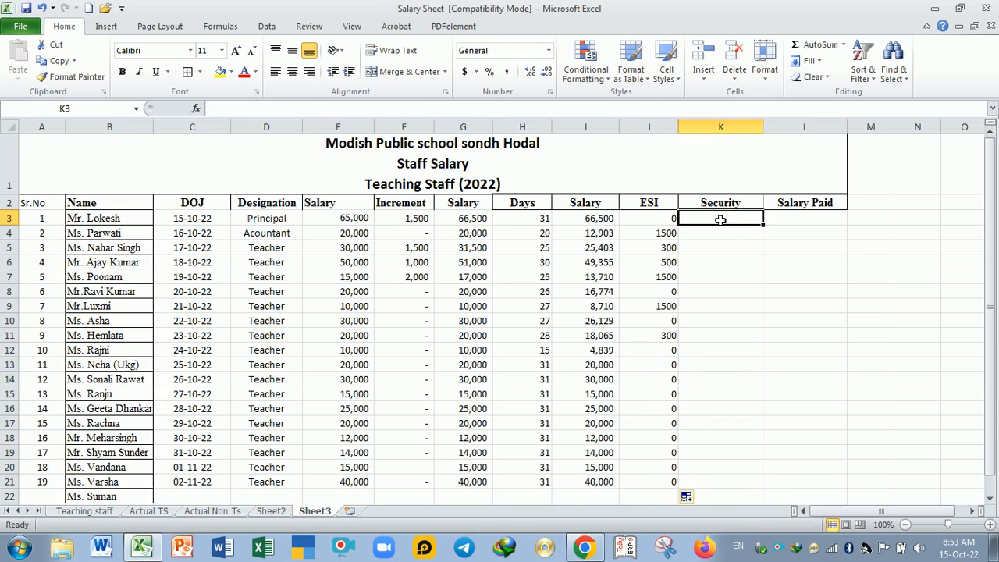
left_click(723, 239)
left_click(713, 220)
left_click(473, 221)
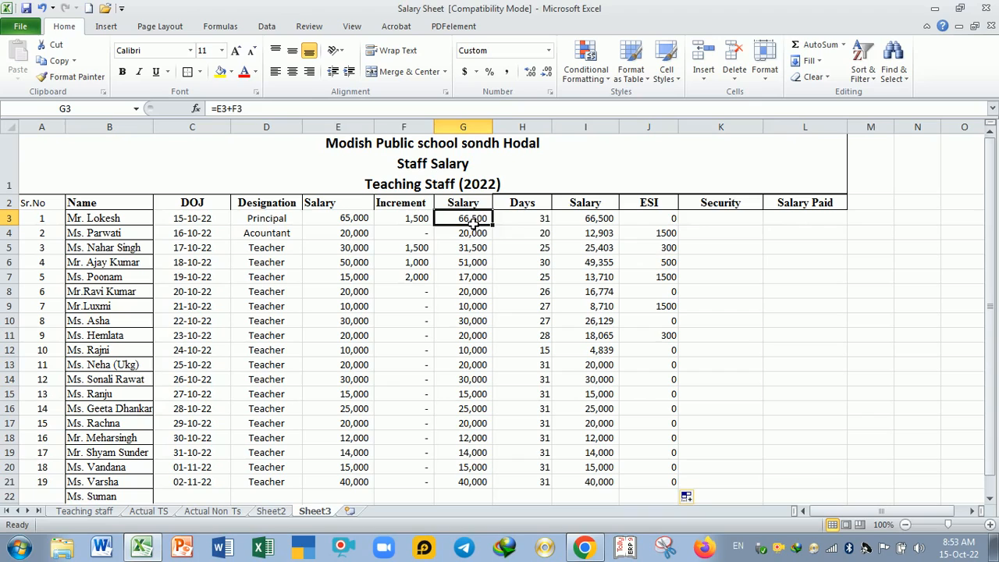
left_click(697, 222)
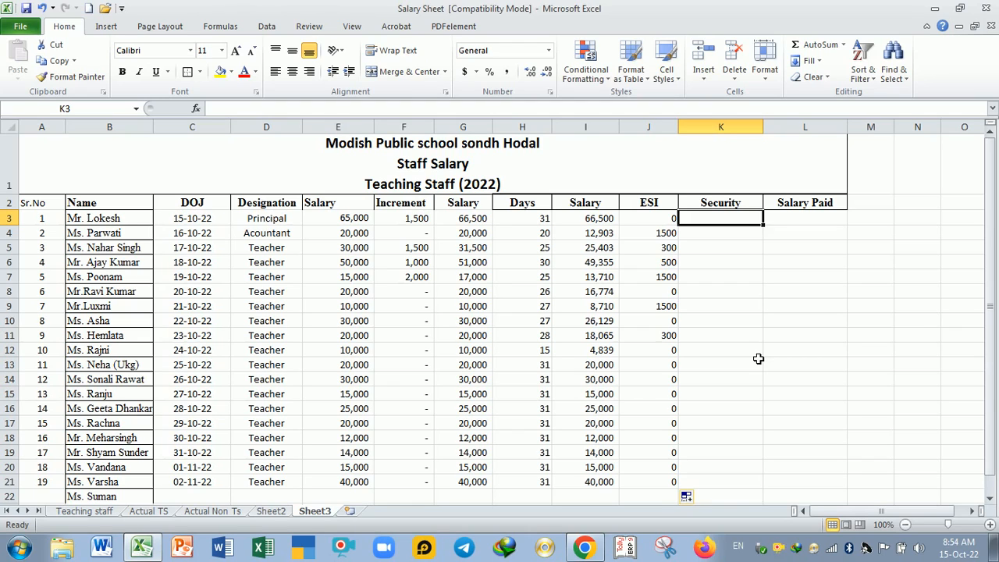
Step: Enter 0 as the Security amount in each cell of K3:K7
left_click(748, 310)
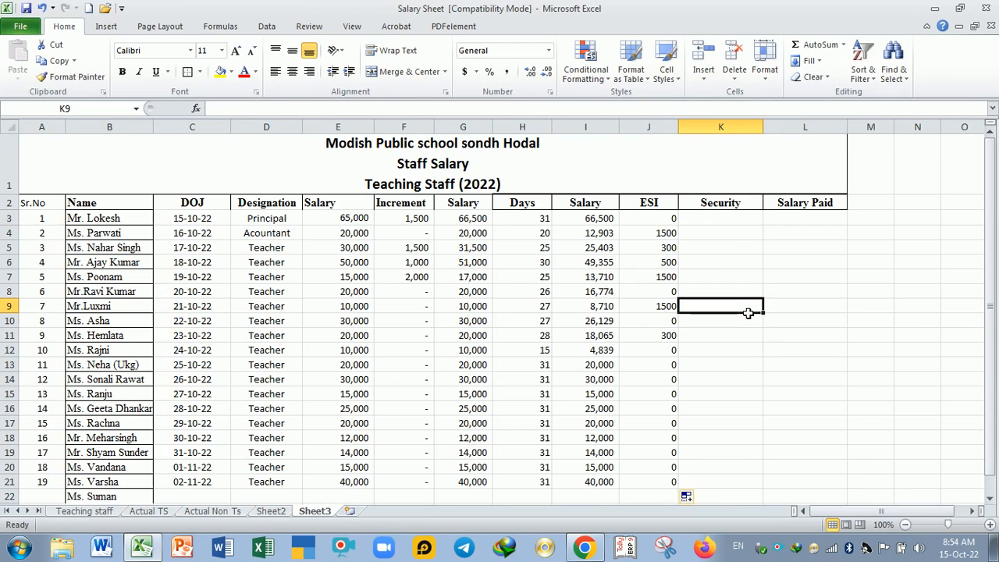
left_click(718, 223)
type("0")
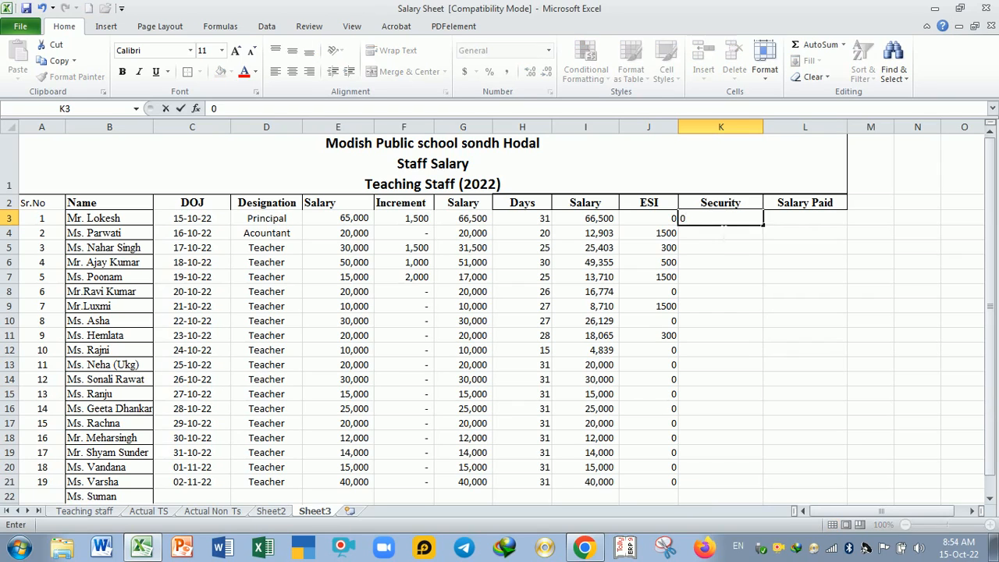
key("Return")
type("0")
key("Return")
type("0")
key("Return")
type("0 0")
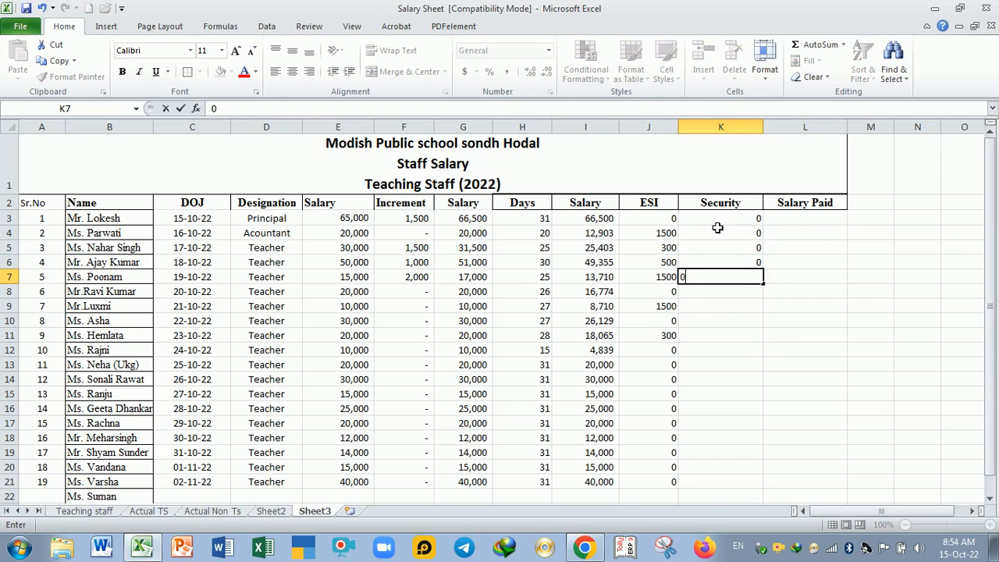
key("Return")
Step: On the Actual TS sheet, check the Security amounts in K8:K10 and the formula behind Salary Paid in L7
type("=")
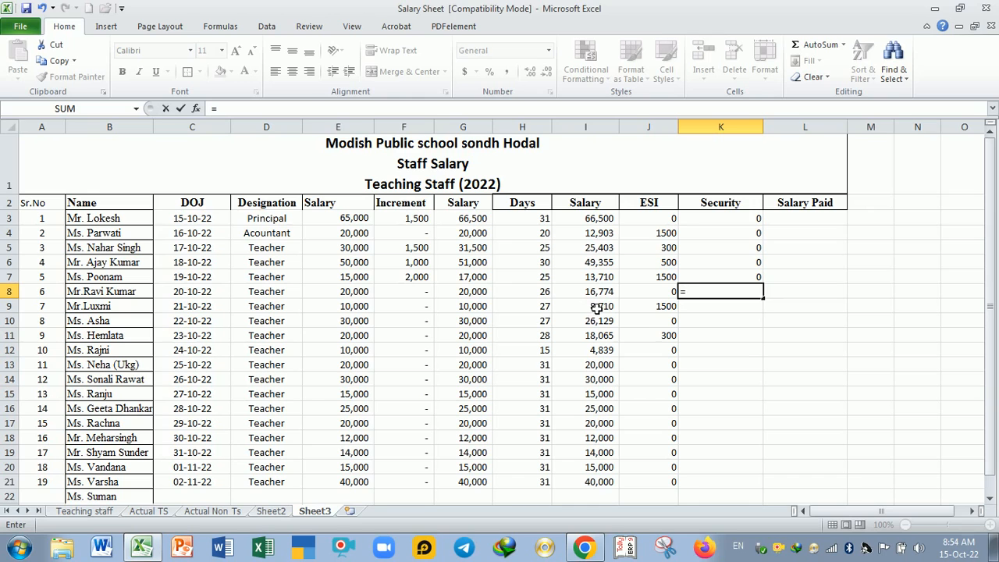
left_click(158, 512)
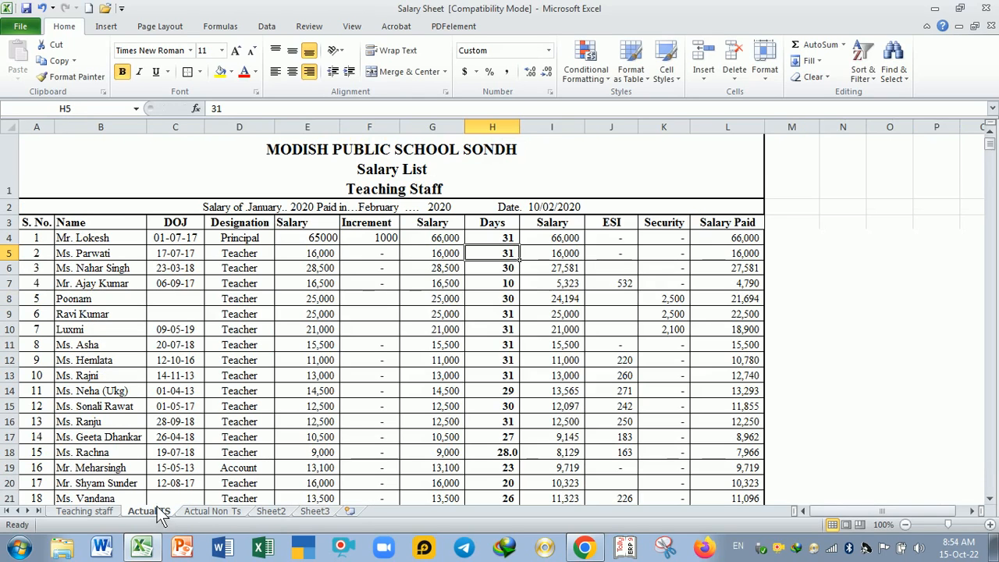
left_click(673, 305)
left_click(676, 316)
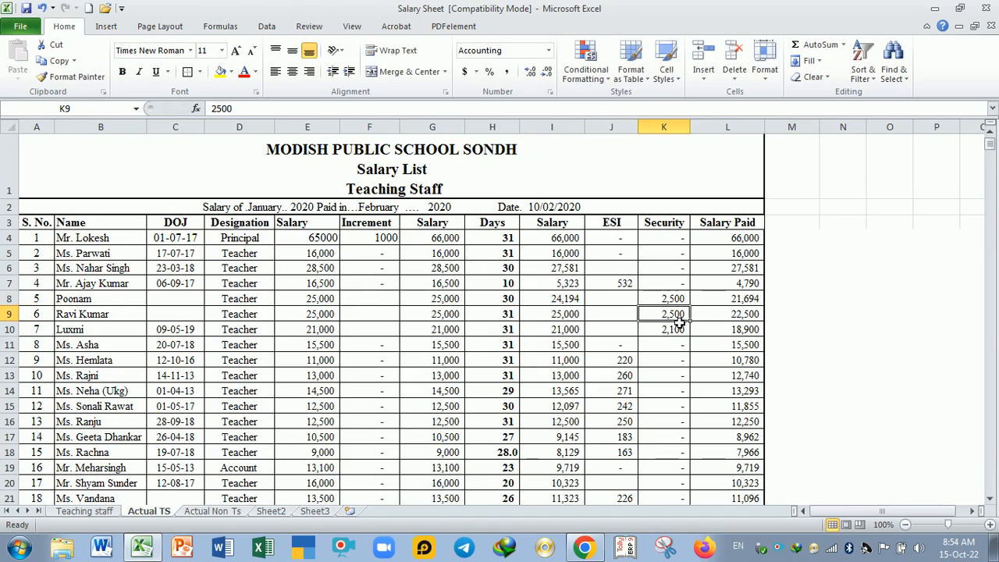
left_click(681, 331)
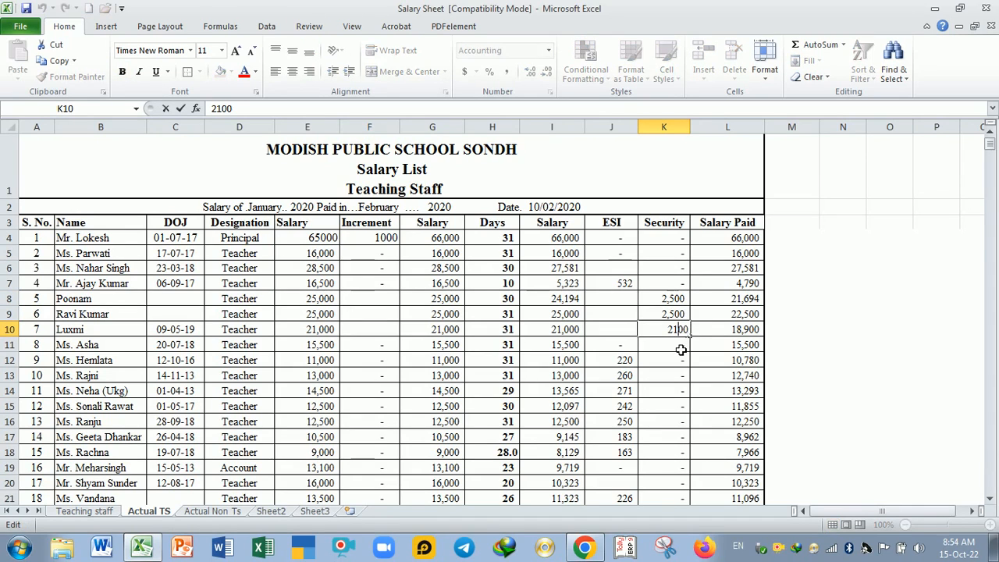
left_click(679, 346)
left_click(670, 286)
left_click(673, 315)
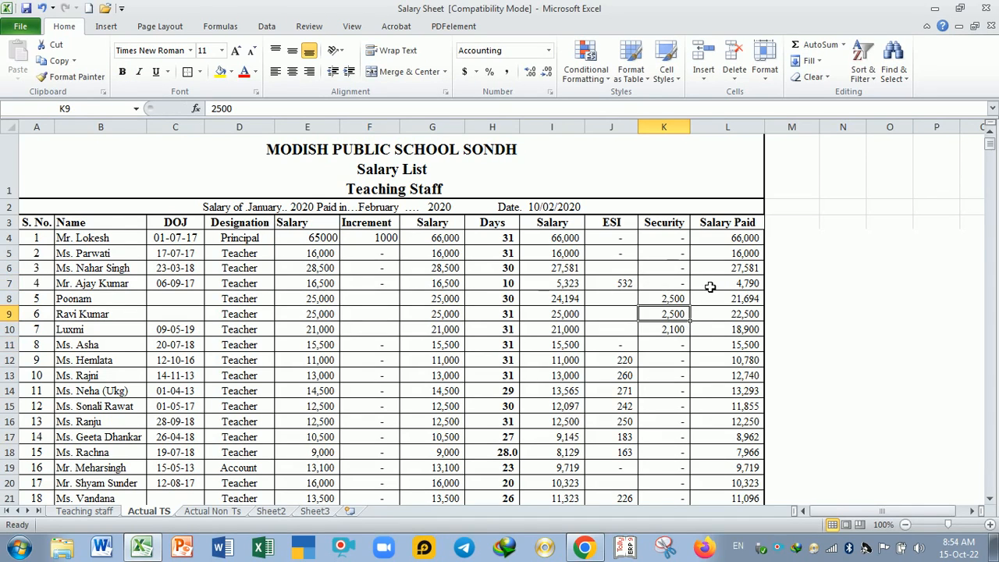
double_click(710, 285)
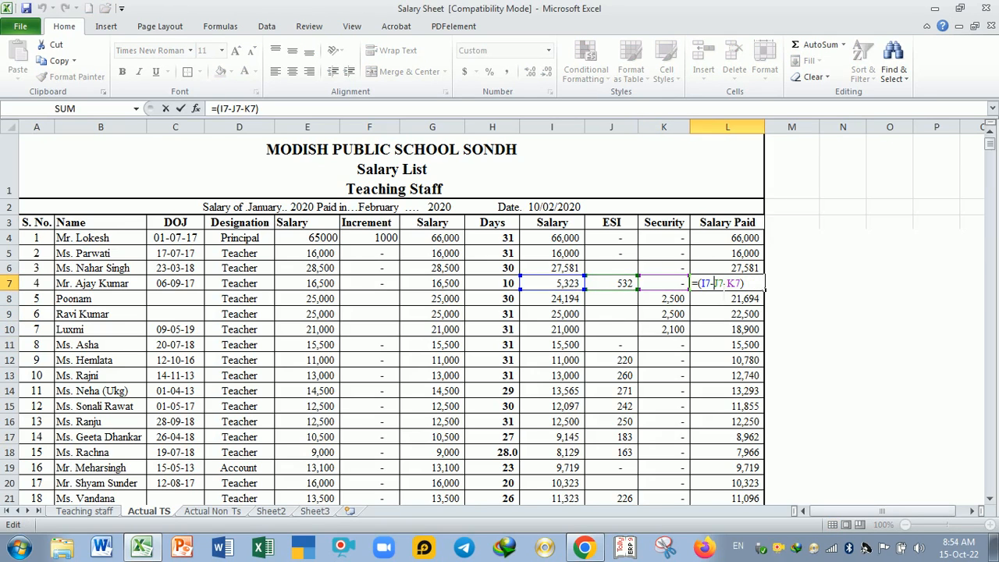
key("Return")
Step: Return to Sheet3 and enter the Security amounts 2000, 1000 and 3000 in K8:K10
left_click(315, 512)
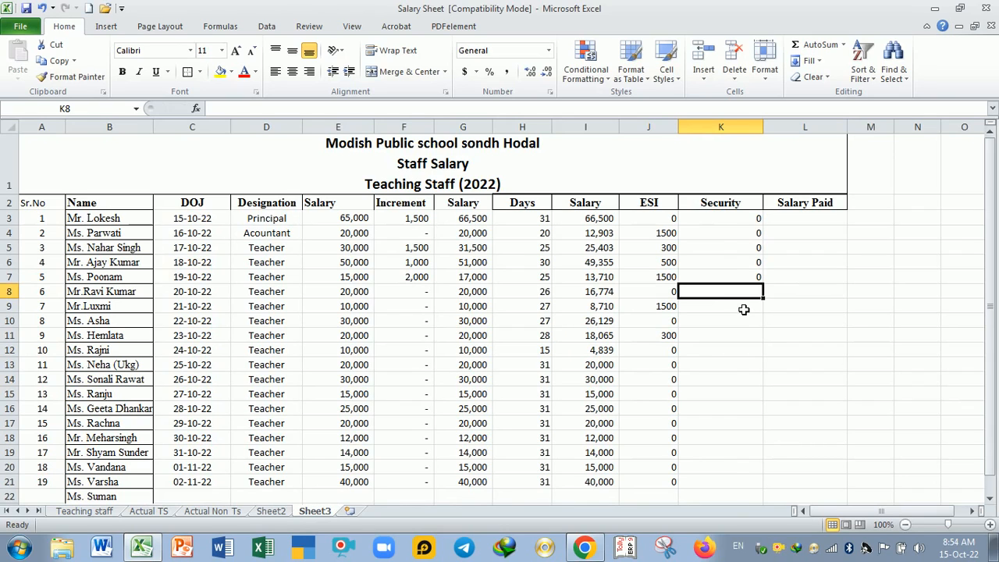
type("2000")
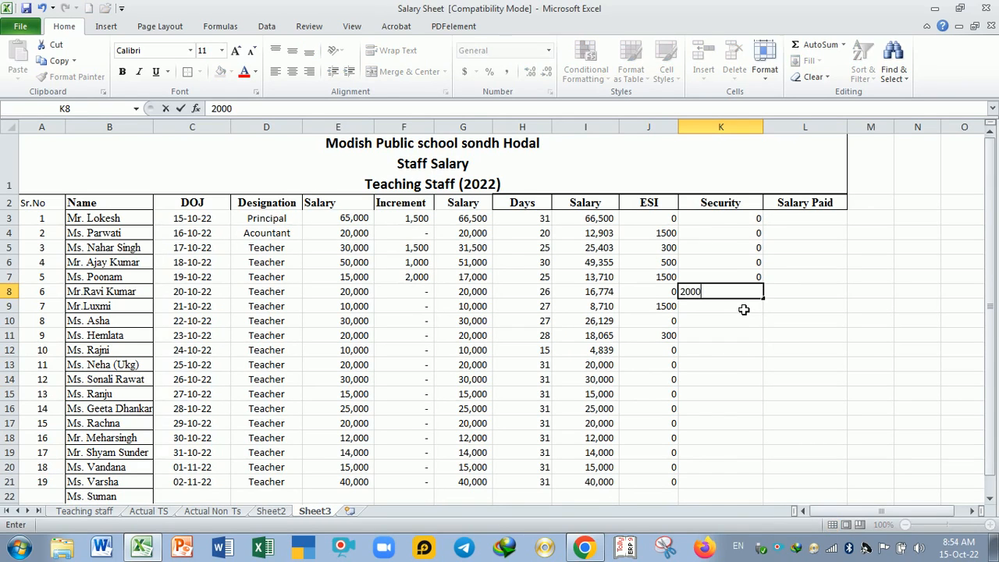
key("Return")
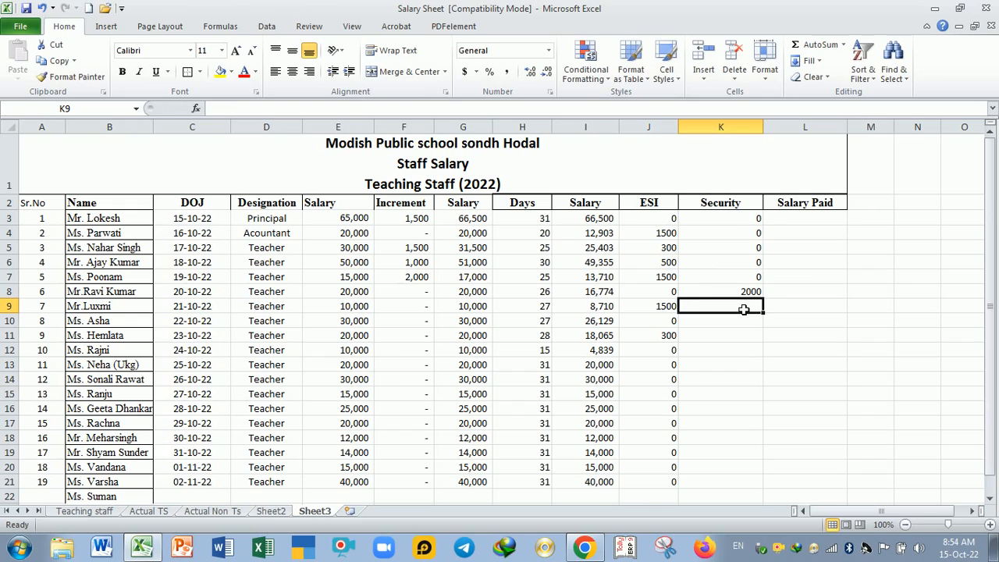
type("1000")
key("Return")
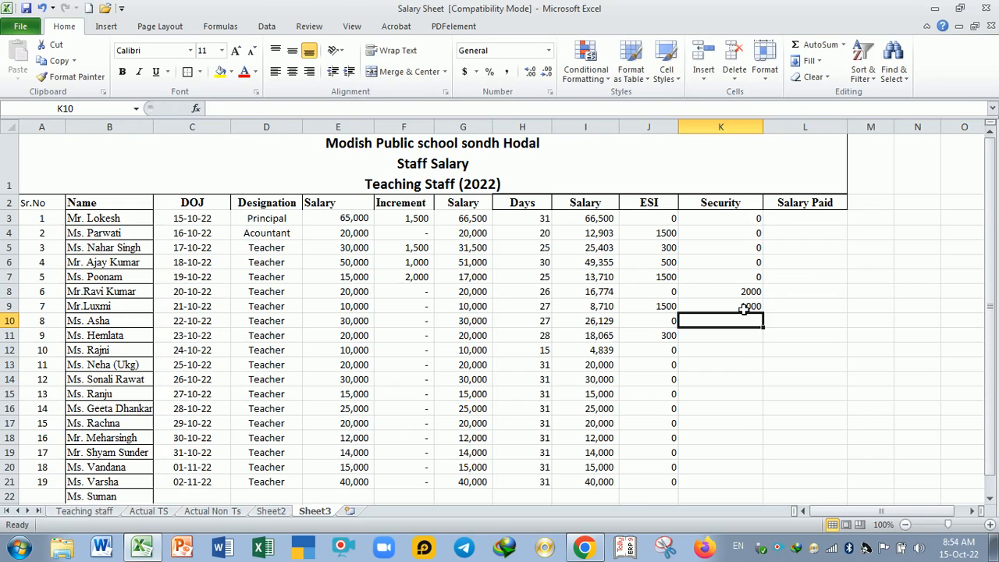
type("3000")
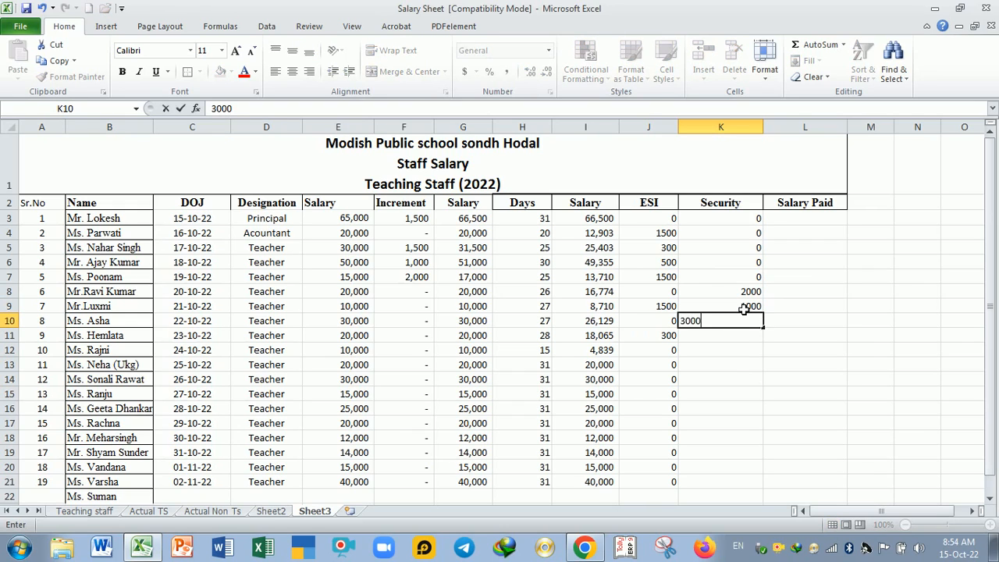
key("Return")
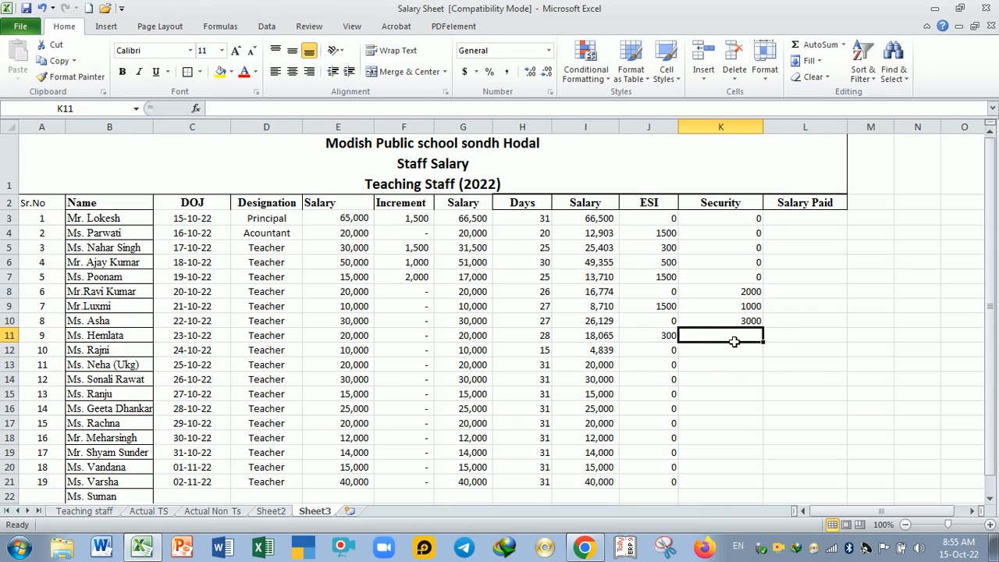
Step: Enter 0 as the Security amount in K11 and fill it down the column to K21
type("0")
key("Return")
left_click(735, 342)
left_click_drag(763, 342, 774, 494)
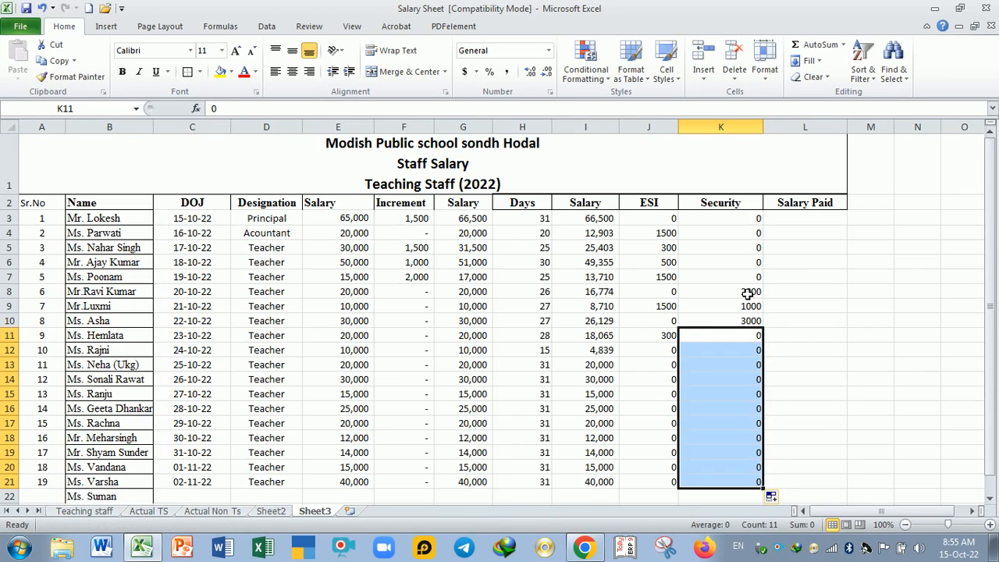
left_click_drag(748, 293, 751, 320)
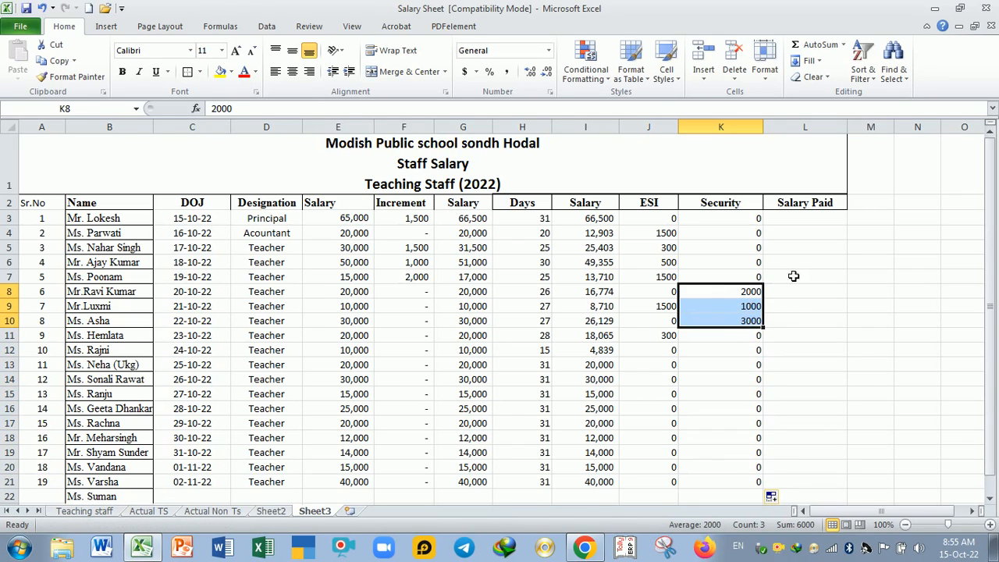
Step: Calculate Salary Paid in L3 as salary minus ESI and security with the formula =(I3-J3-K3)
left_click(795, 222)
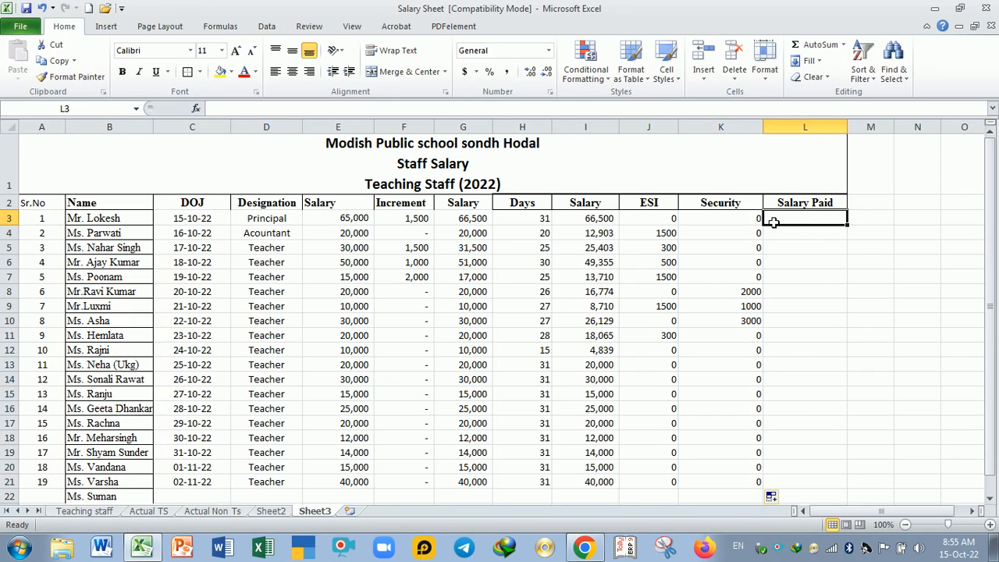
type("=")
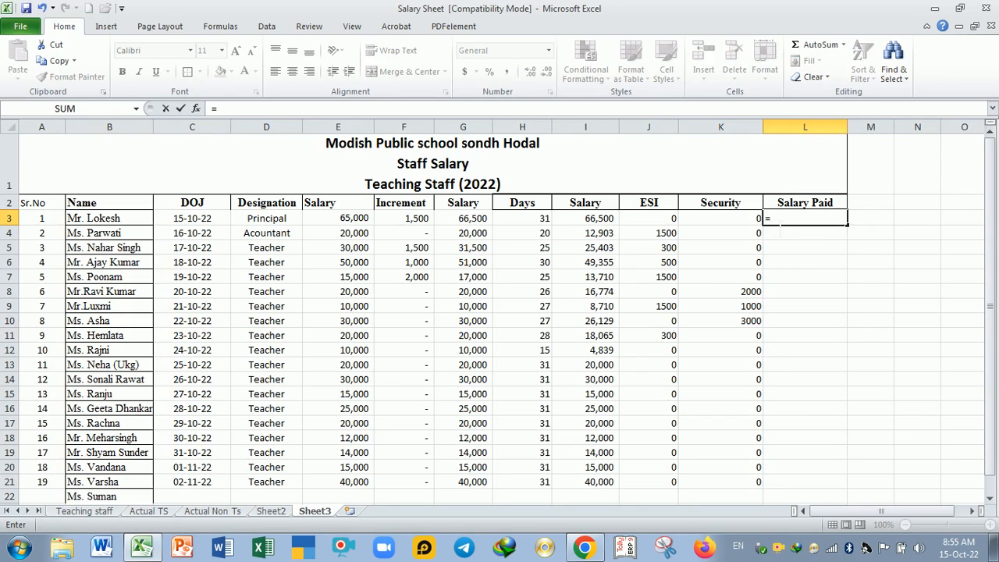
type("(")
left_click(607, 221)
type("-")
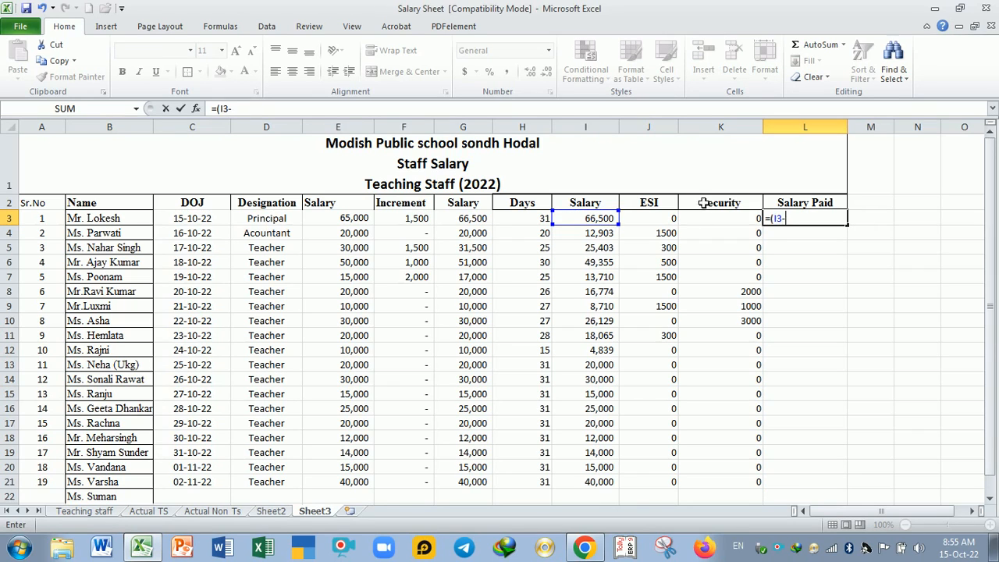
left_click(665, 223)
type("-")
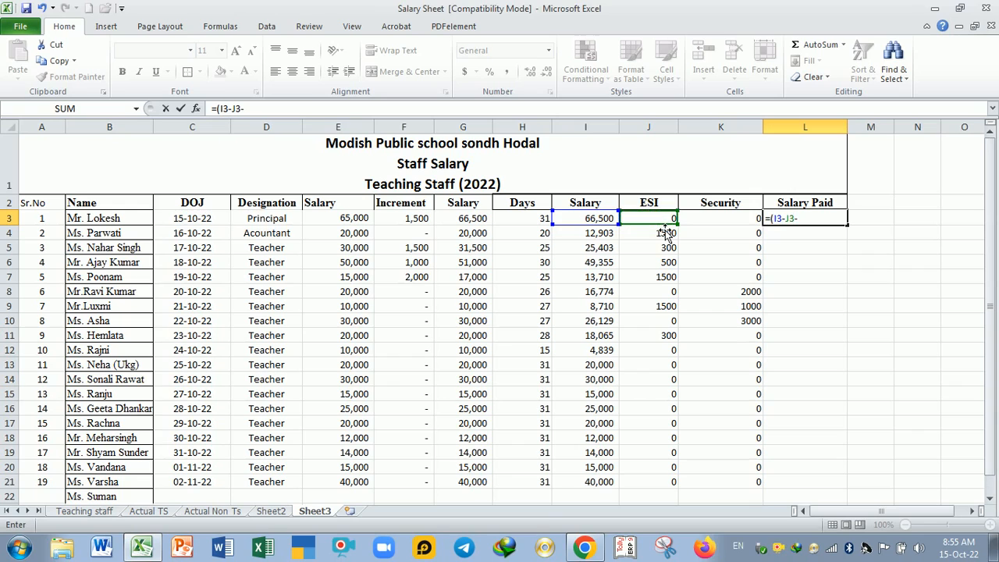
left_click(711, 223)
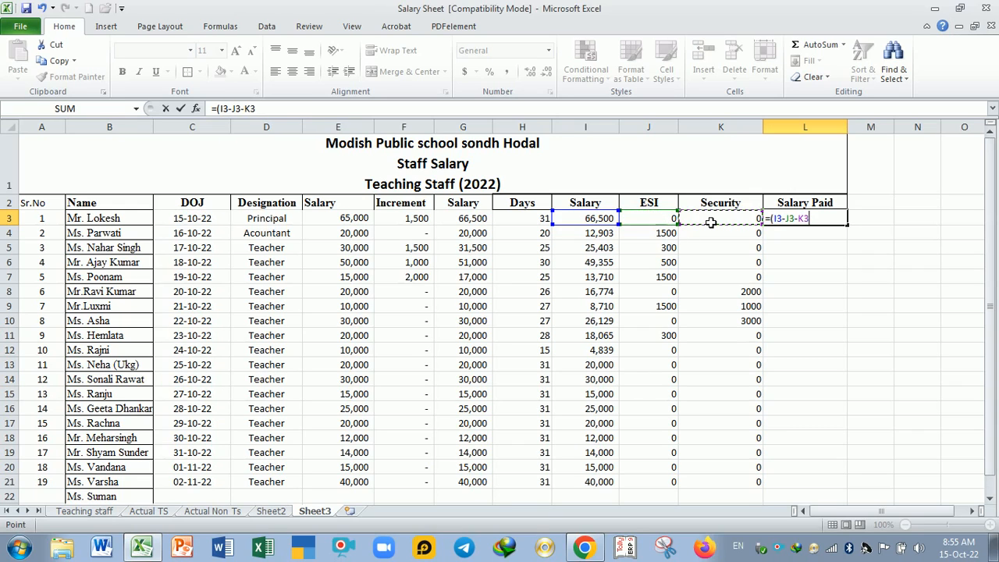
type(")")
key("Return")
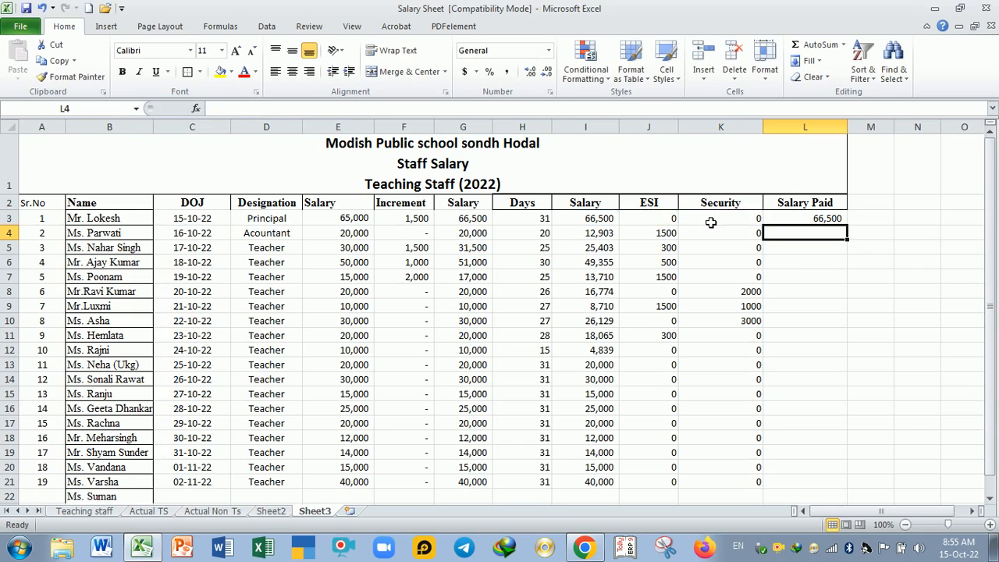
Step: Fill the Salary Paid formula from L3 down the column to L22
left_click(801, 219)
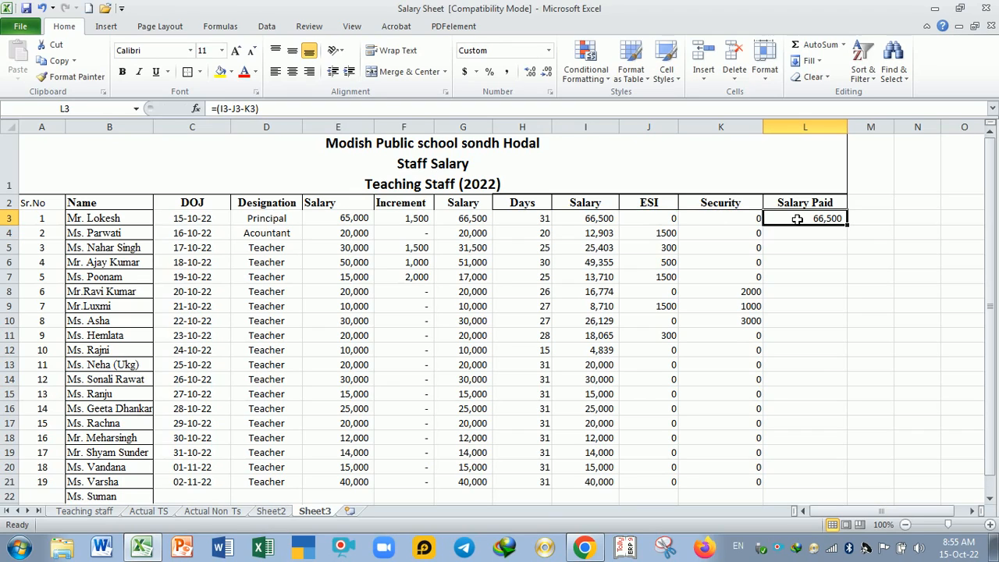
double_click(848, 225)
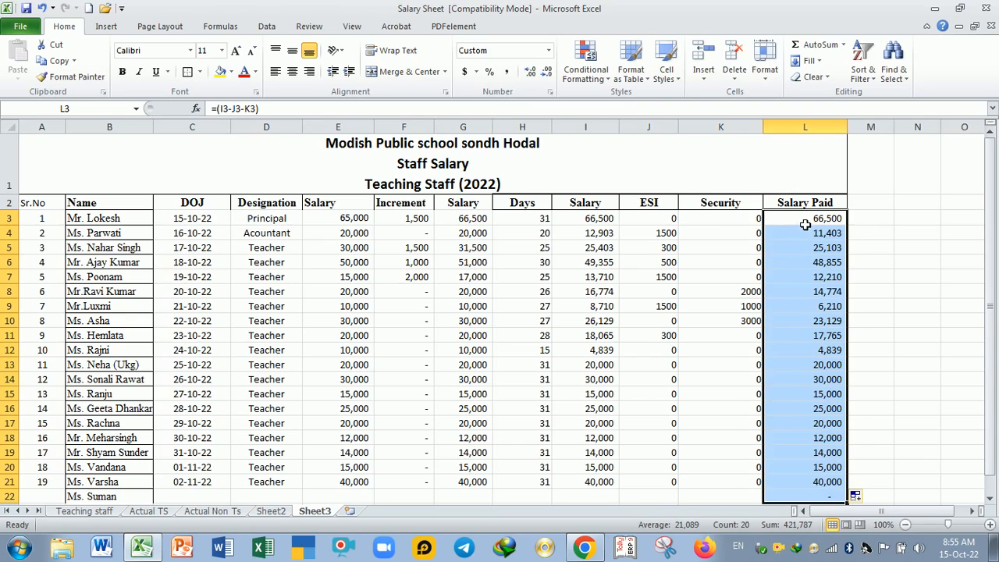
left_click_drag(809, 220, 847, 472)
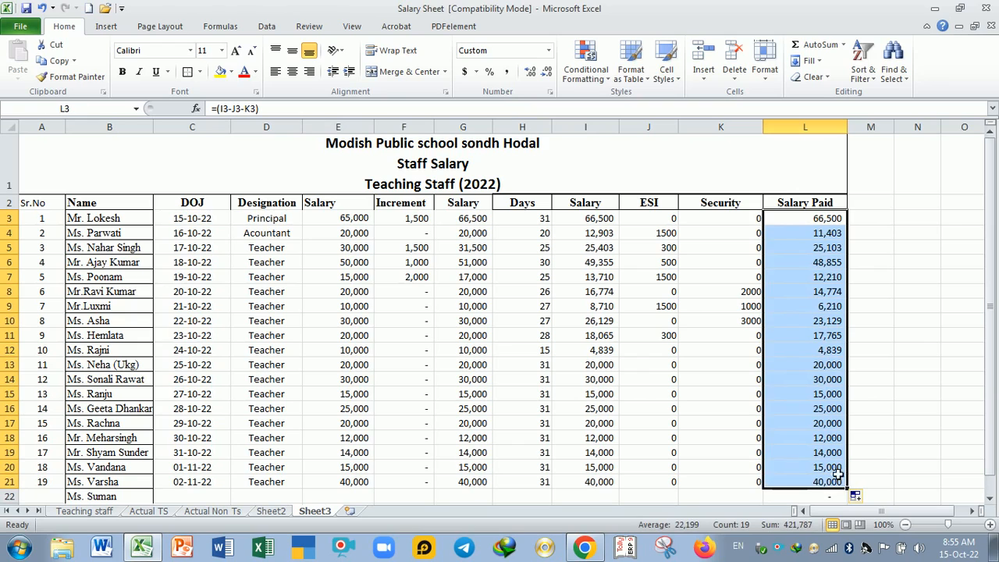
left_click(678, 250)
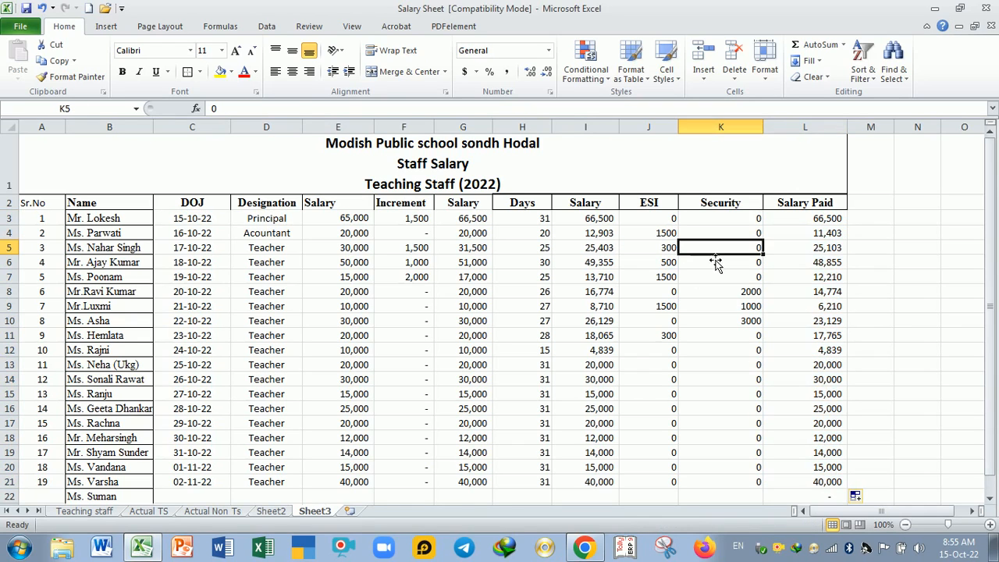
Step: Replace the formula in L22 with an AutoSum total of the Salary Paid amounts, =SUM(L3:L21)
left_click_drag(810, 220, 828, 484)
scroll(837, 367, "down", 1)
scroll(835, 360, "up", 1)
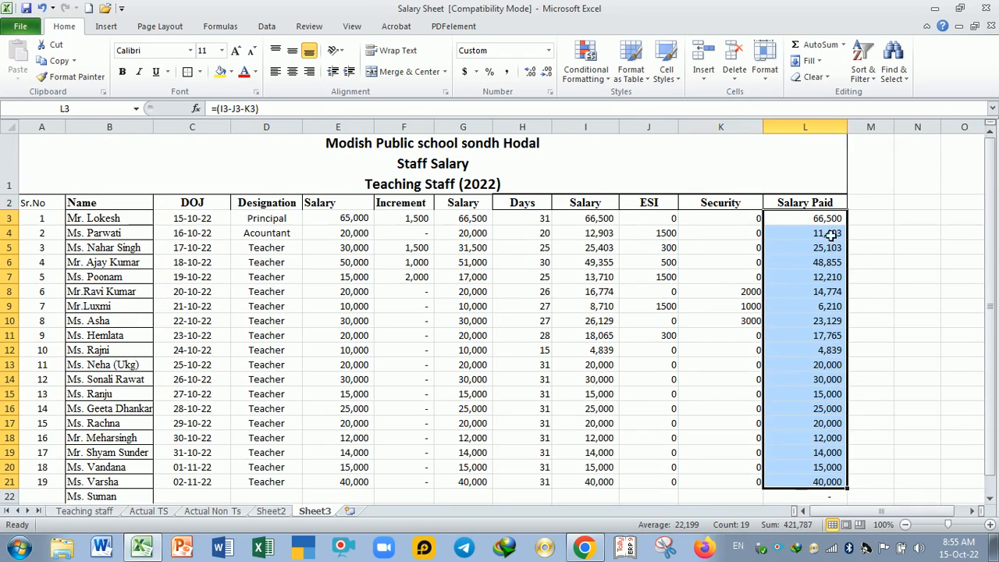
left_click_drag(829, 220, 842, 483)
scroll(874, 386, "down", 1)
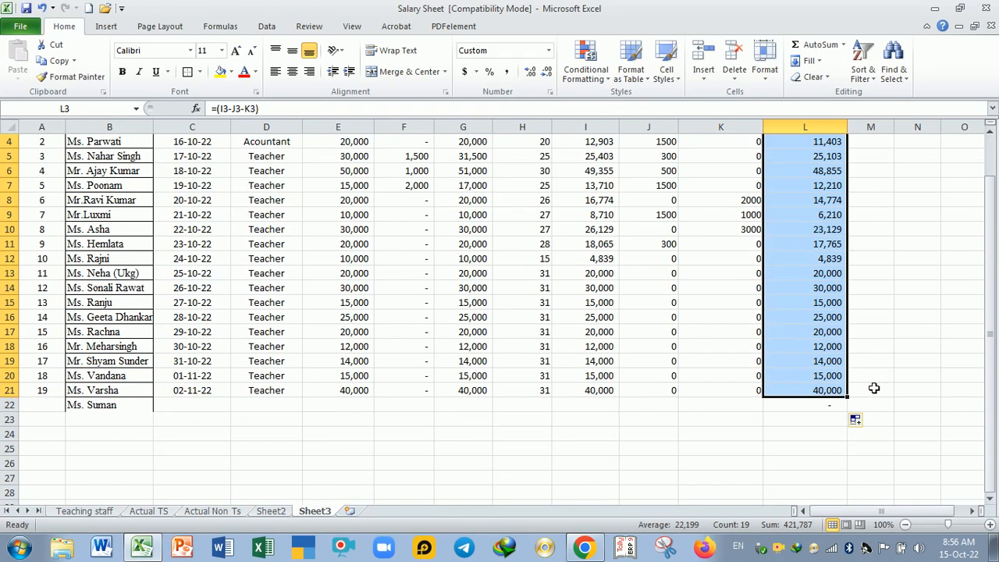
scroll(874, 388, "up", 1)
scroll(874, 388, "down", 1)
left_click(832, 409)
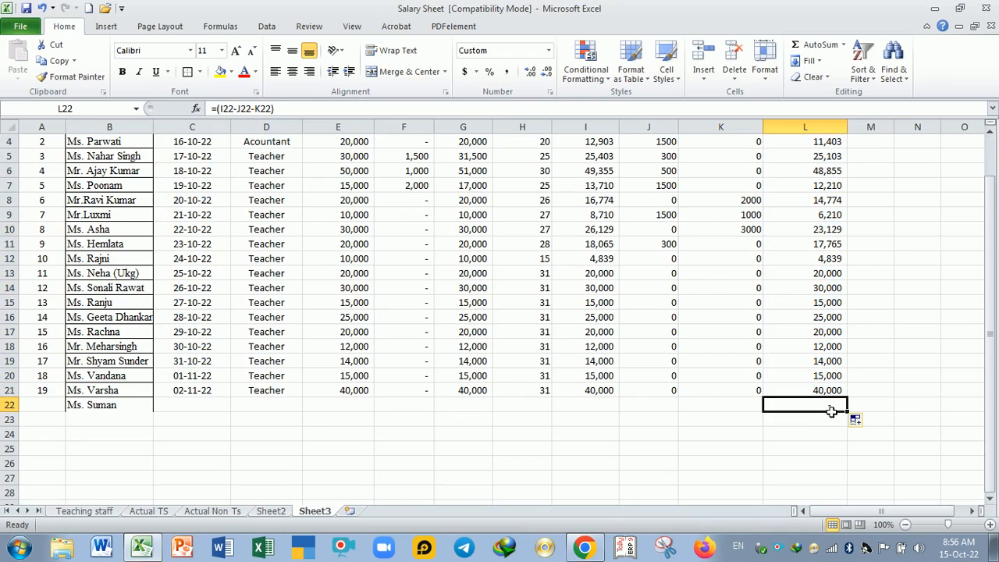
left_click(800, 48)
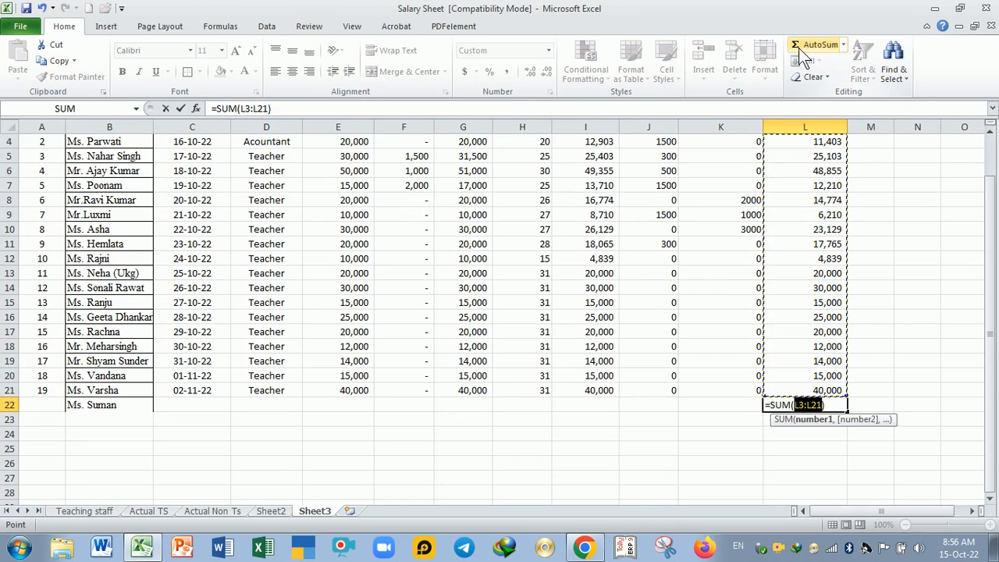
key("Return")
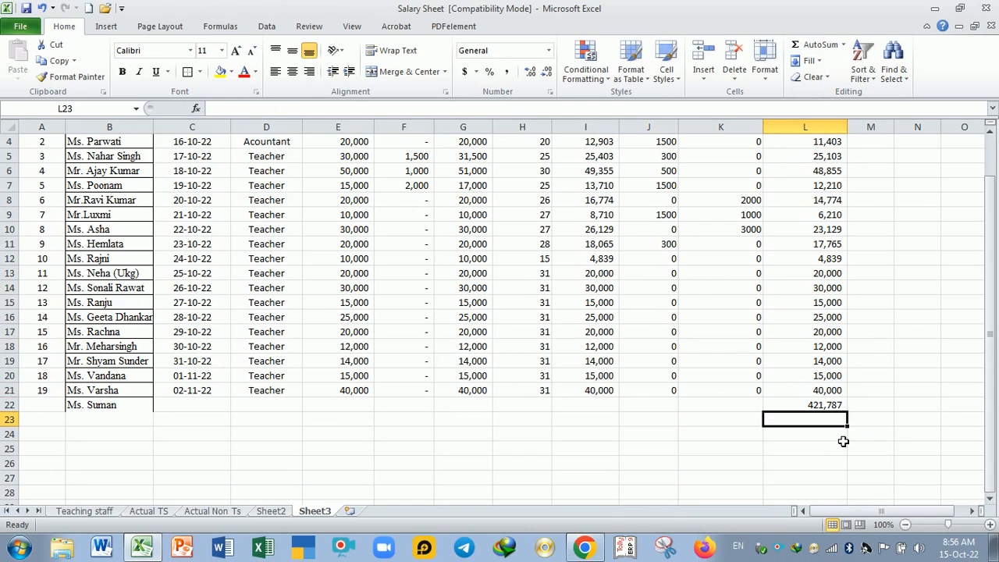
Step: Apply all borders to the table range C2:L21, from the DOJ column through Salary Paid
scroll(809, 355, "up", 1)
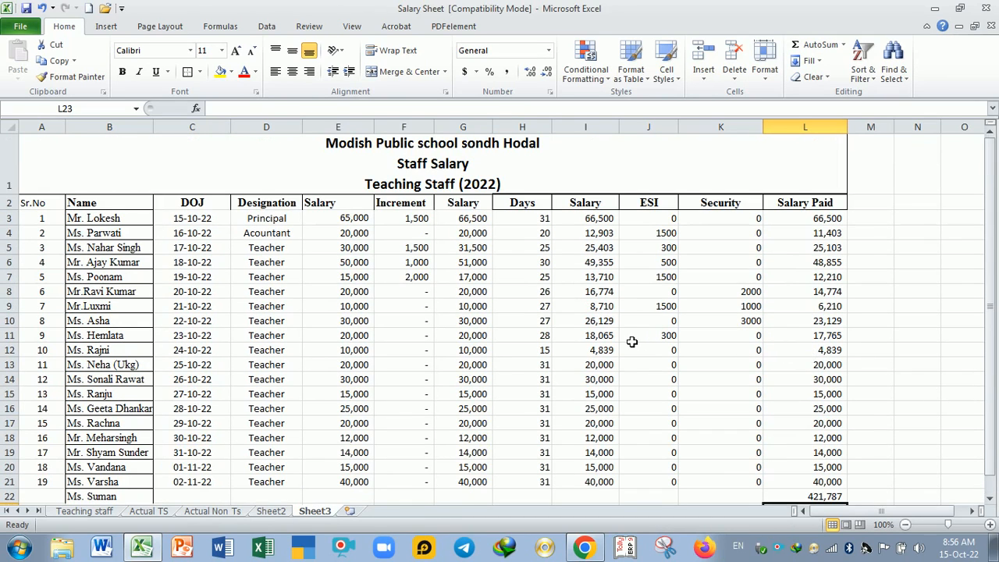
left_click_drag(174, 208, 777, 482)
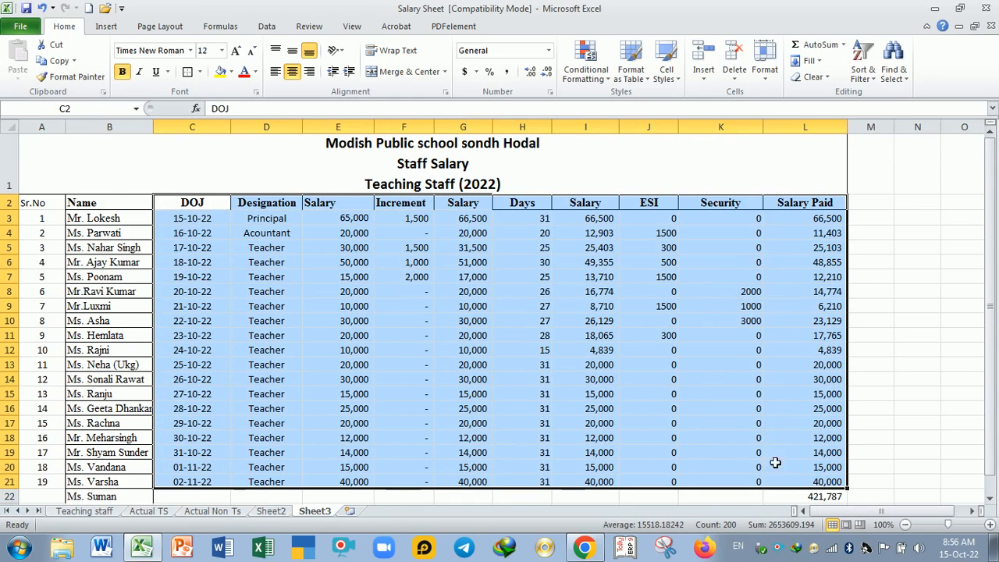
left_click(200, 72)
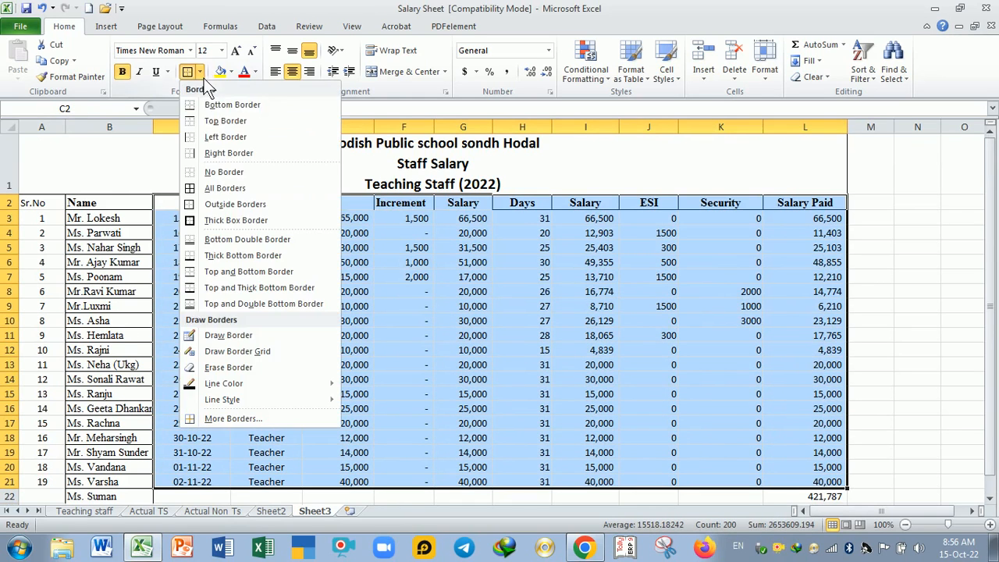
left_click(225, 188)
left_click(403, 276)
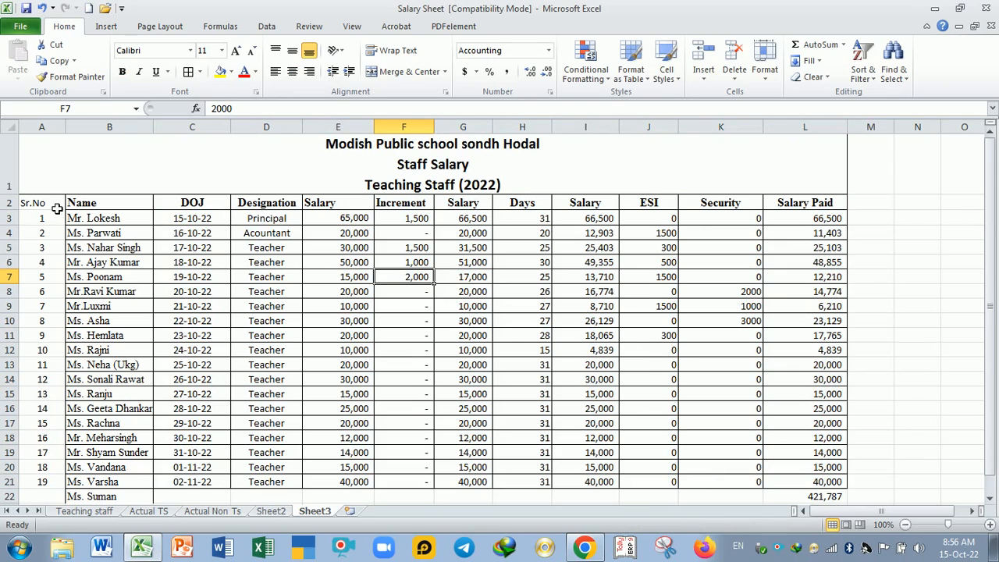
Step: Apply all borders to the Sr.No column, cells A2:A21
left_click_drag(57, 210, 64, 483)
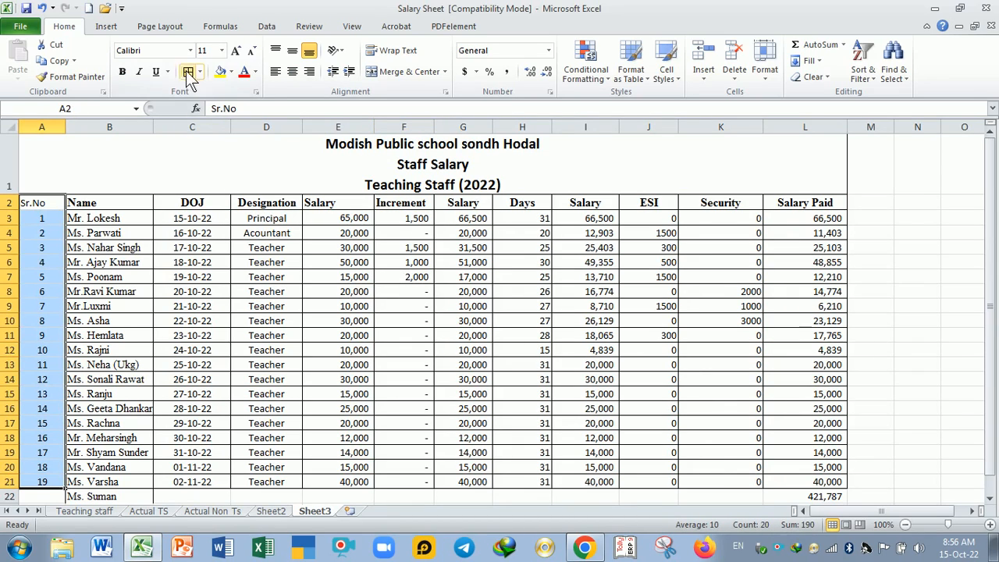
left_click(98, 321)
left_click_drag(58, 205, 814, 484)
left_click(523, 188)
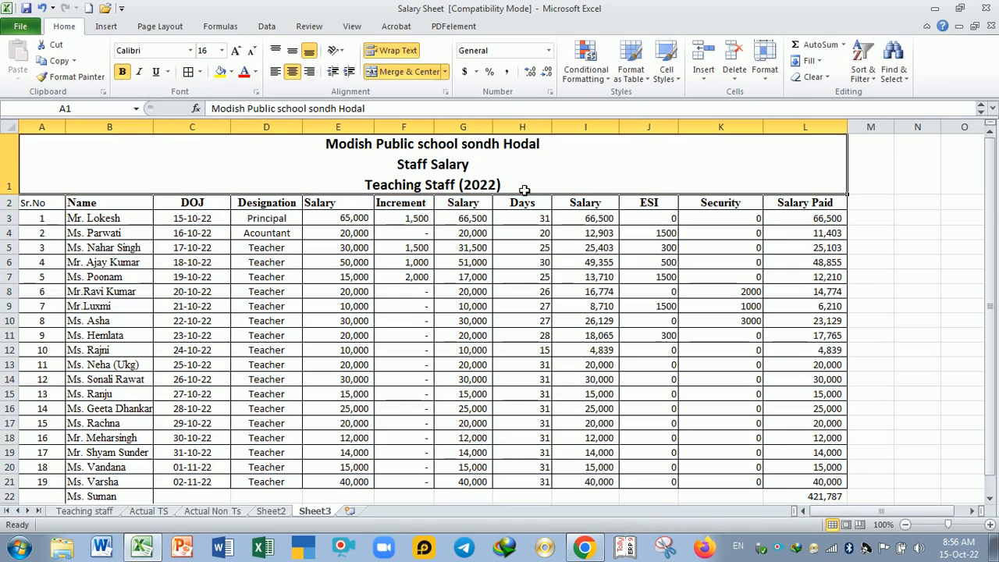
left_click(413, 262)
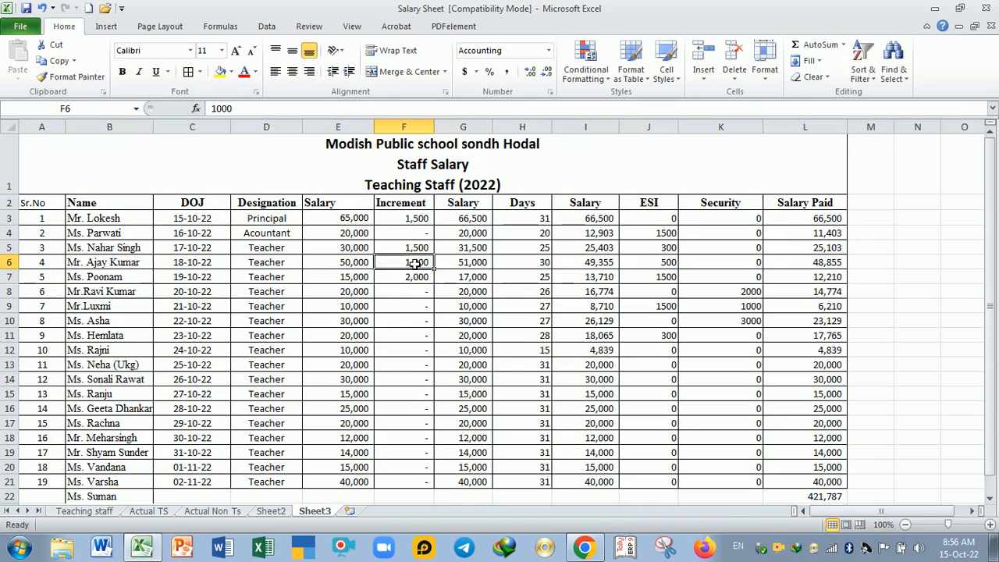
Step: Insert a blank row above the column headings, directly below the school title
left_click(21, 206)
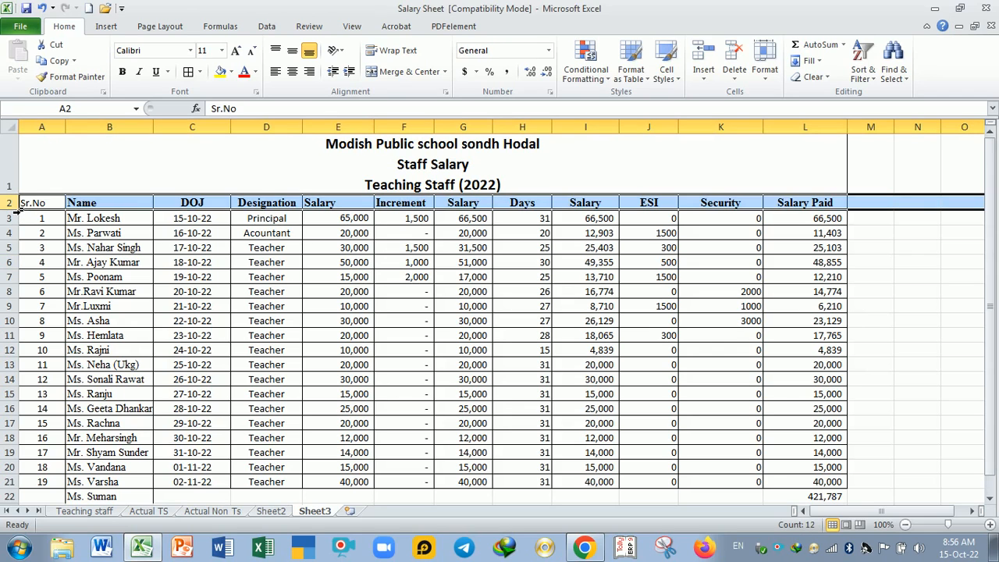
key("ctrl+shift+plus")
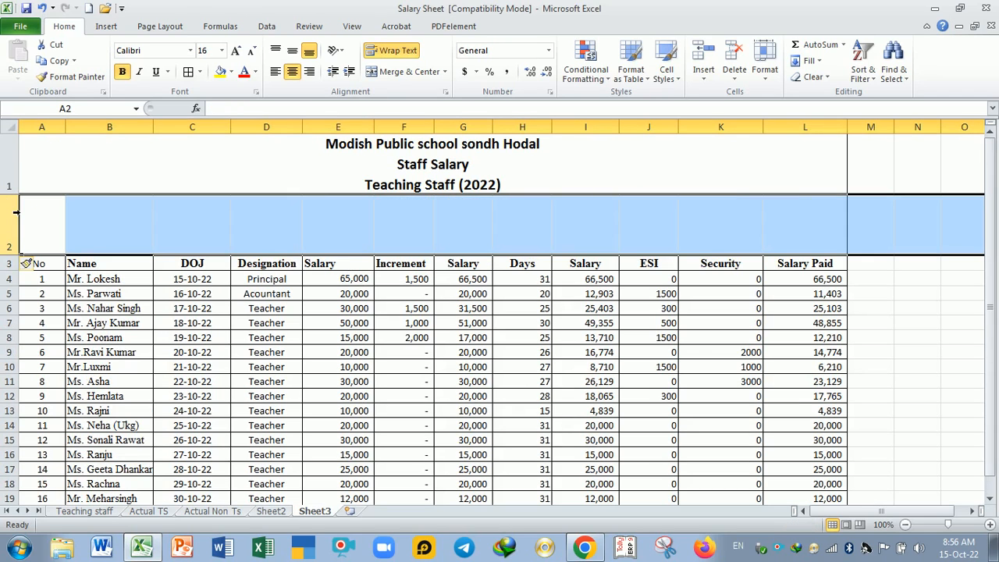
left_click(168, 223)
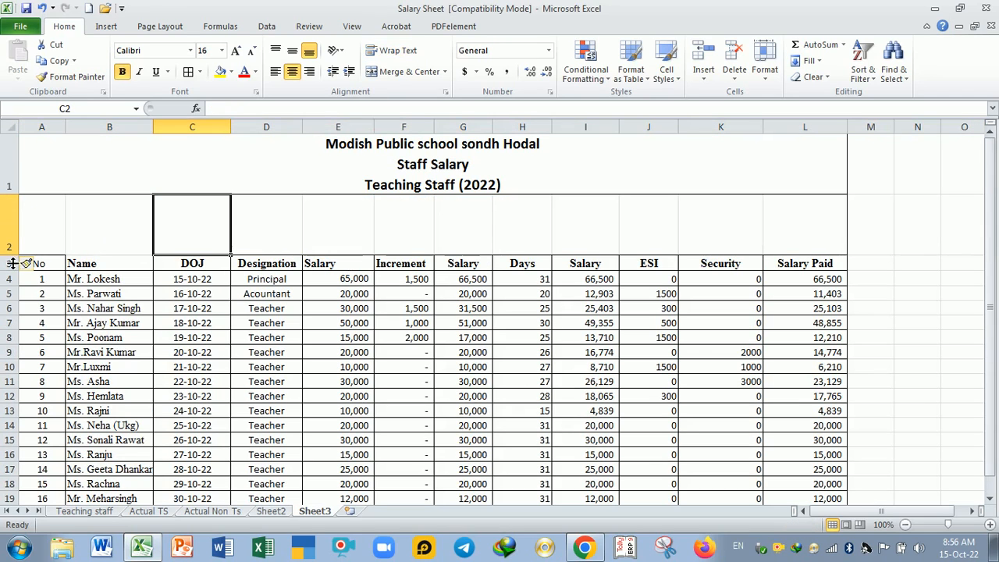
Step: Reduce the height of blank row 2 and merge and center it across A2:L2
left_click_drag(12, 263, 820, 212)
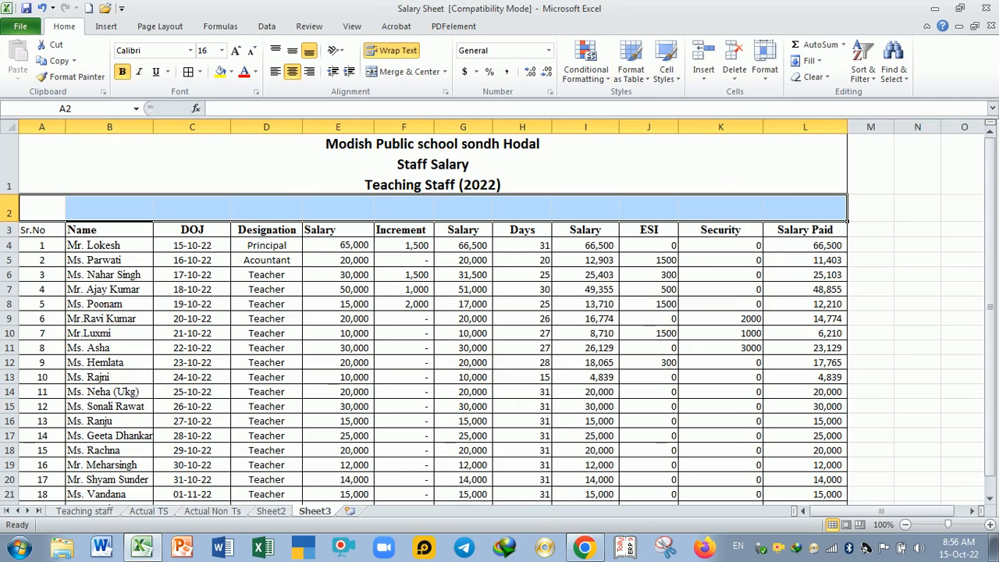
left_click(424, 76)
left_click(430, 333)
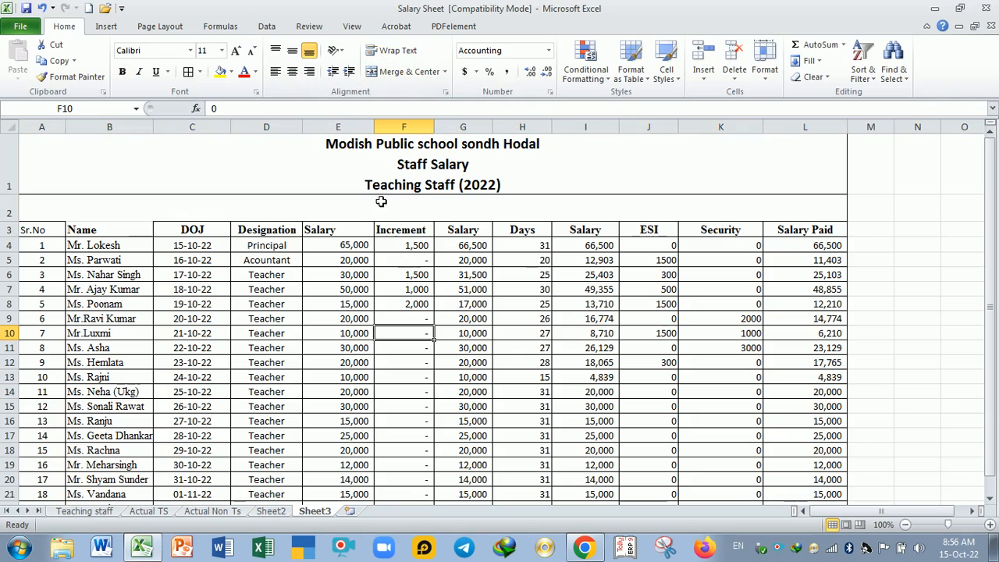
left_click_drag(30, 225, 27, 217)
Step: Check the period line on Actual TS, then begin merged row 2 of Sheet3 with "Salary of January"
left_click(160, 512)
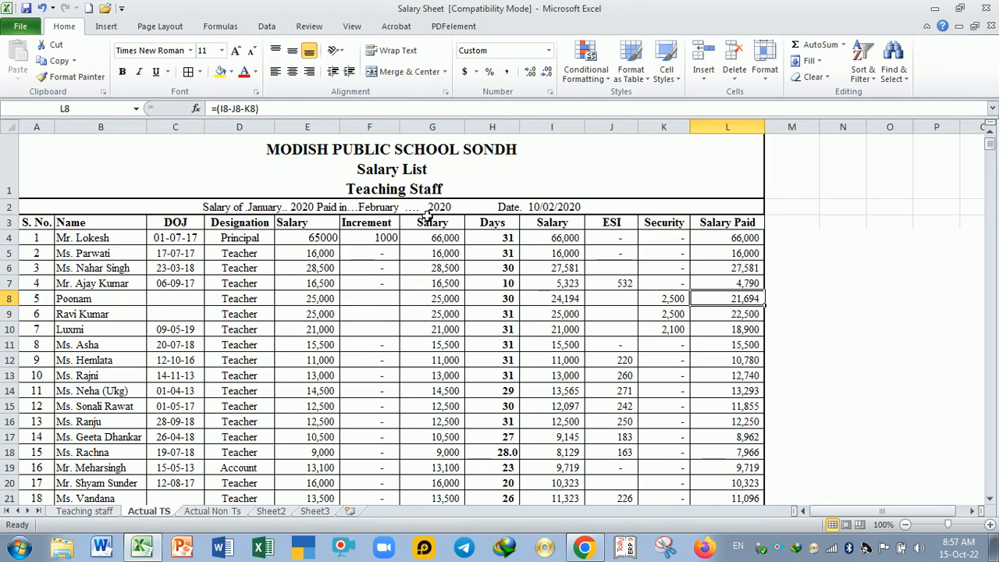
left_click(317, 513)
left_click(253, 212)
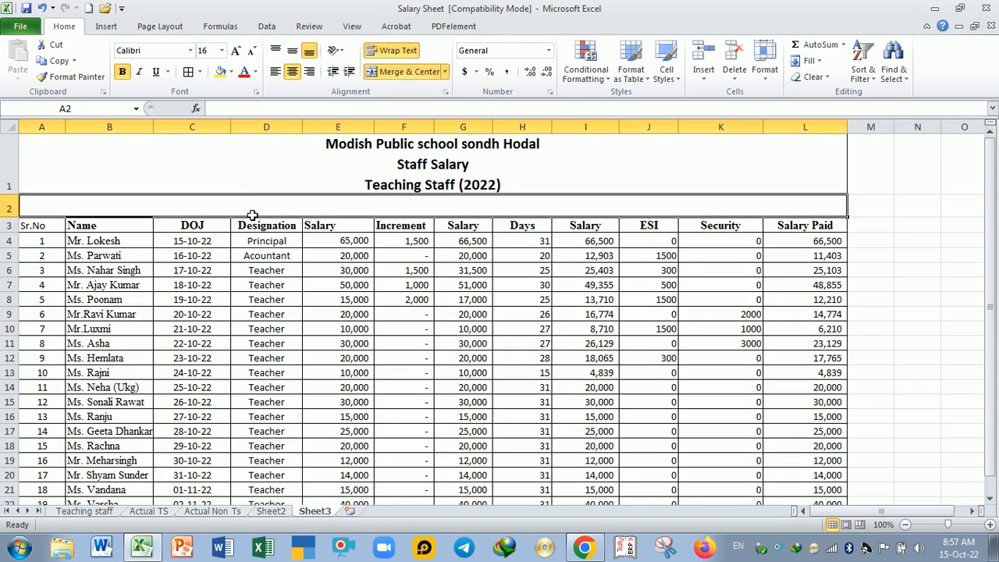
type("Slar")
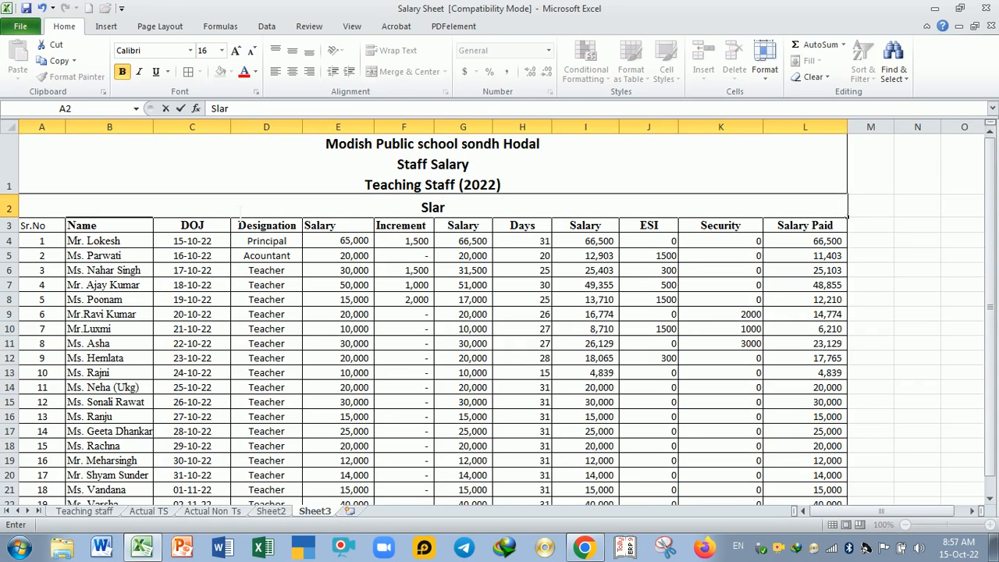
key("BackSpace")
key("BackSpace")
key("BackSpace")
type("al")
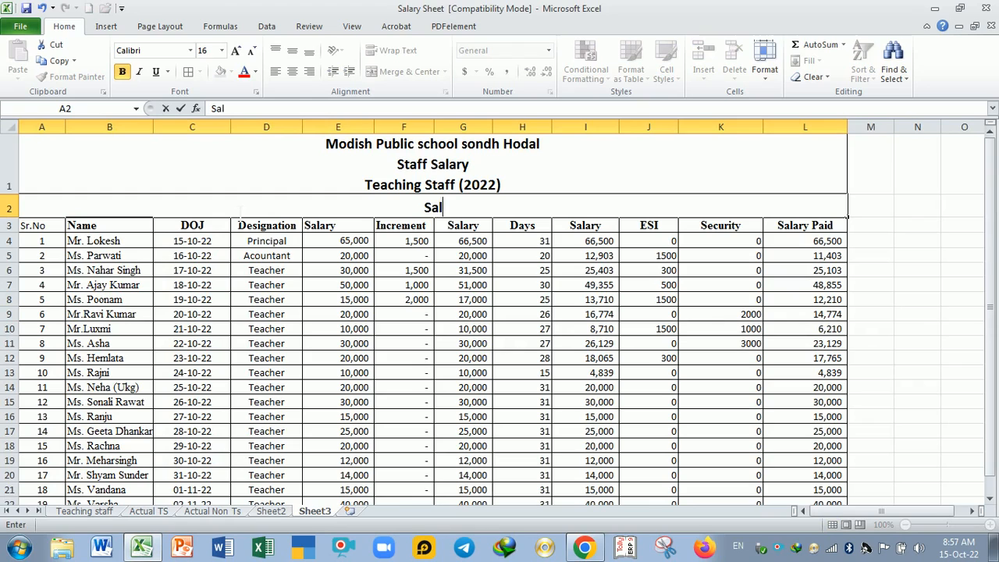
type("ary")
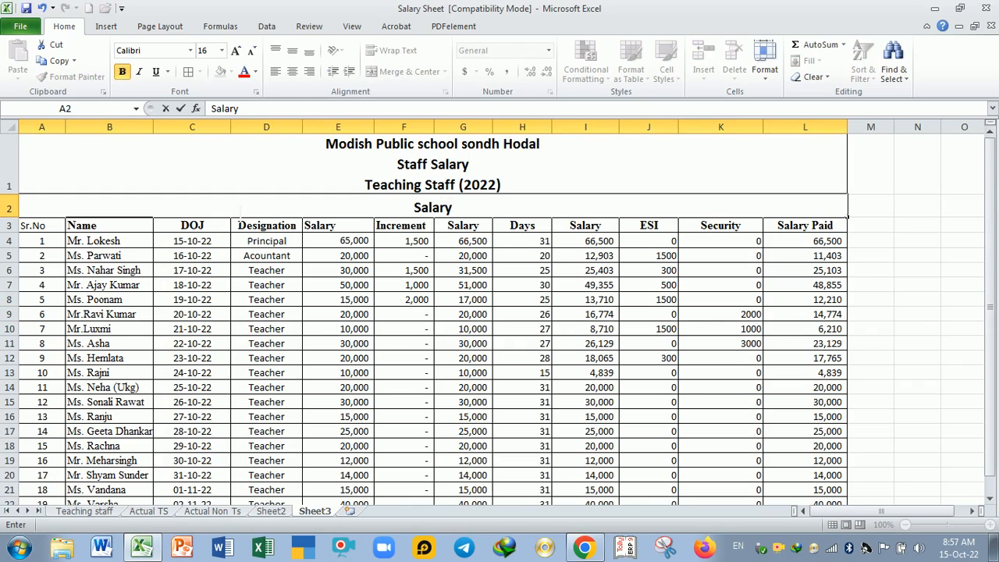
type(" of January ")
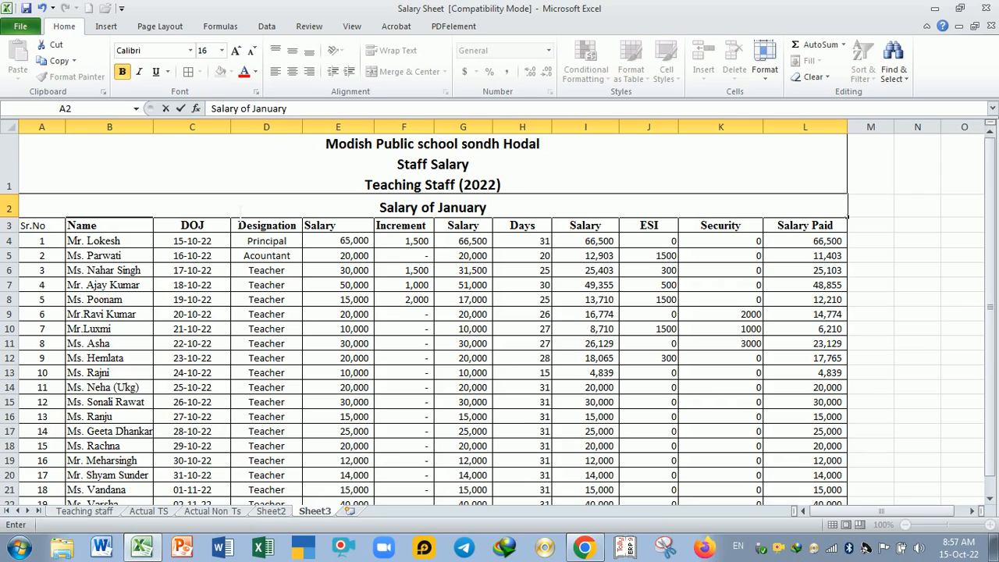
type("200")
Step: Continue the period line in A2 with "2022 paind in Feb ... 2022"
key("BackSpace")
type("2")
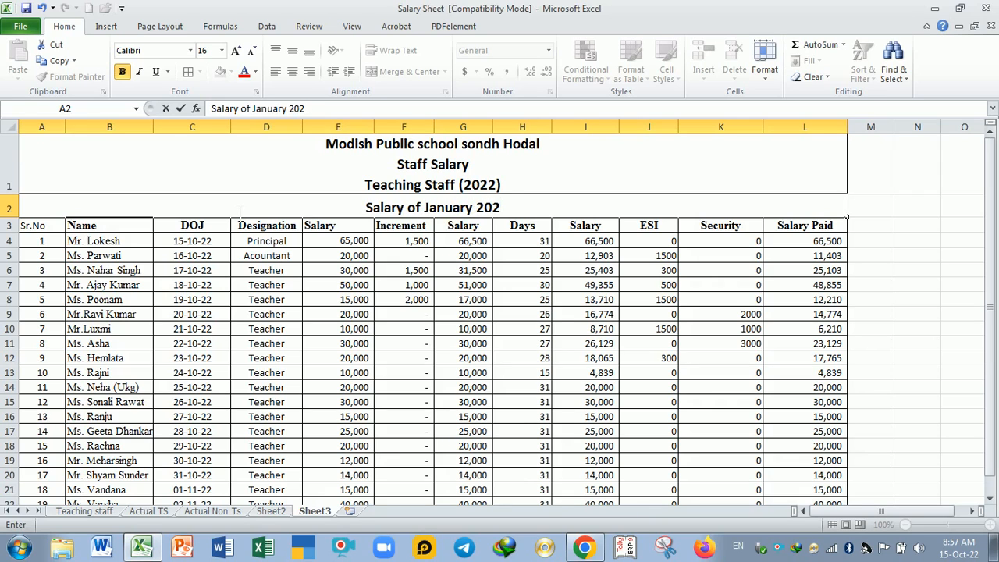
type("2 paind in")
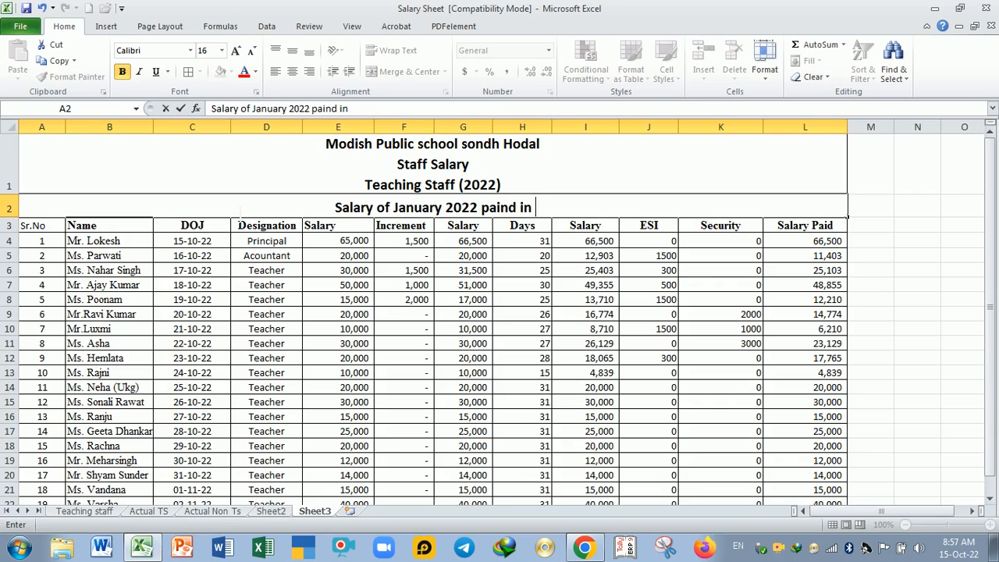
type(" Feb .")
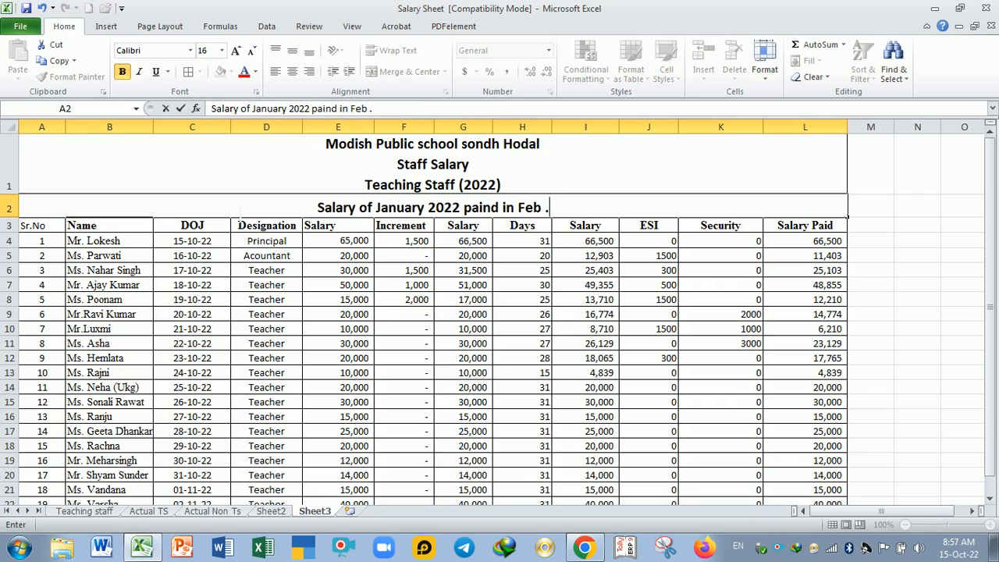
type(".. 200")
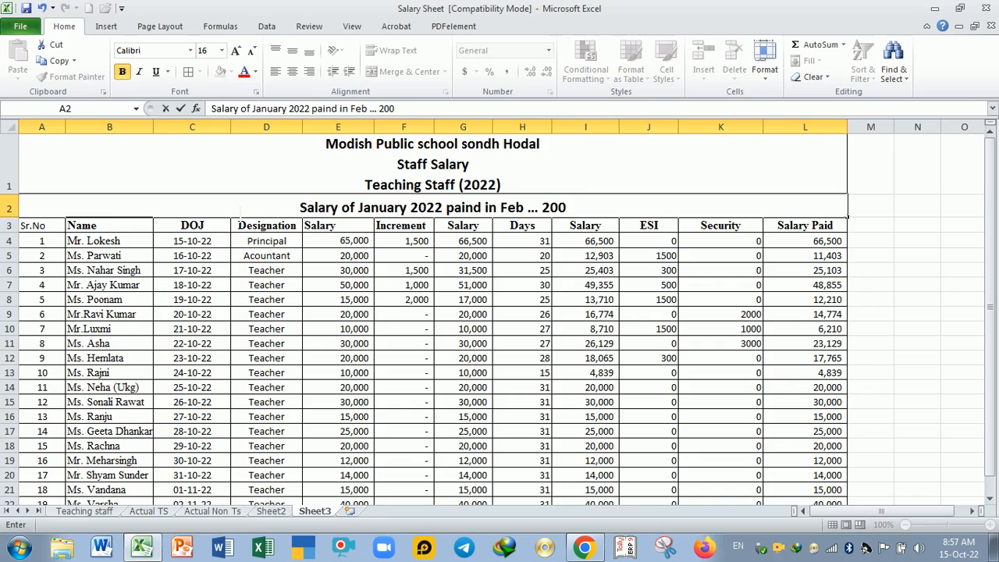
key("BackSpace")
type("22")
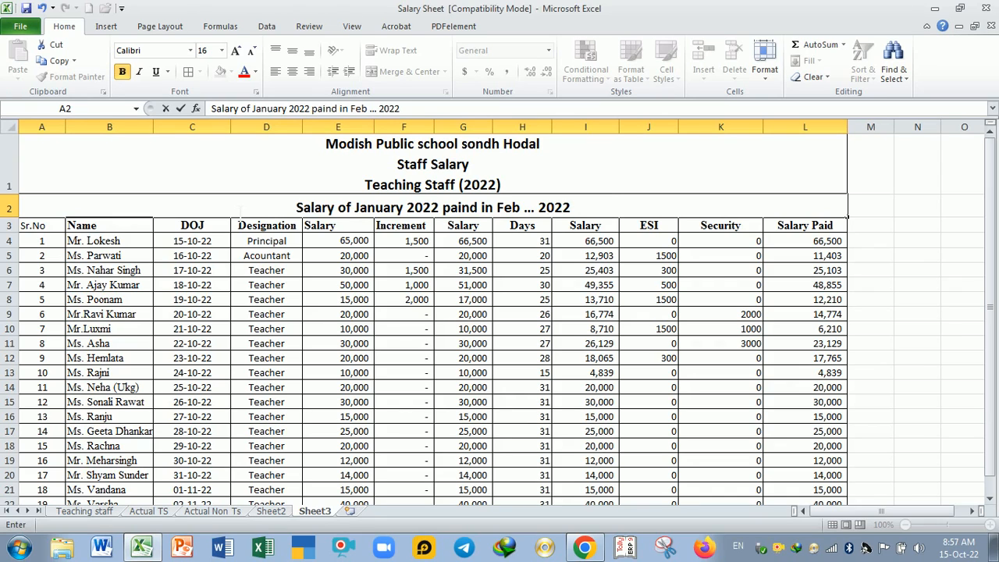
Step: Complete the period line in A2 with the date 15-oct-2022, set off by a gap
type("15")
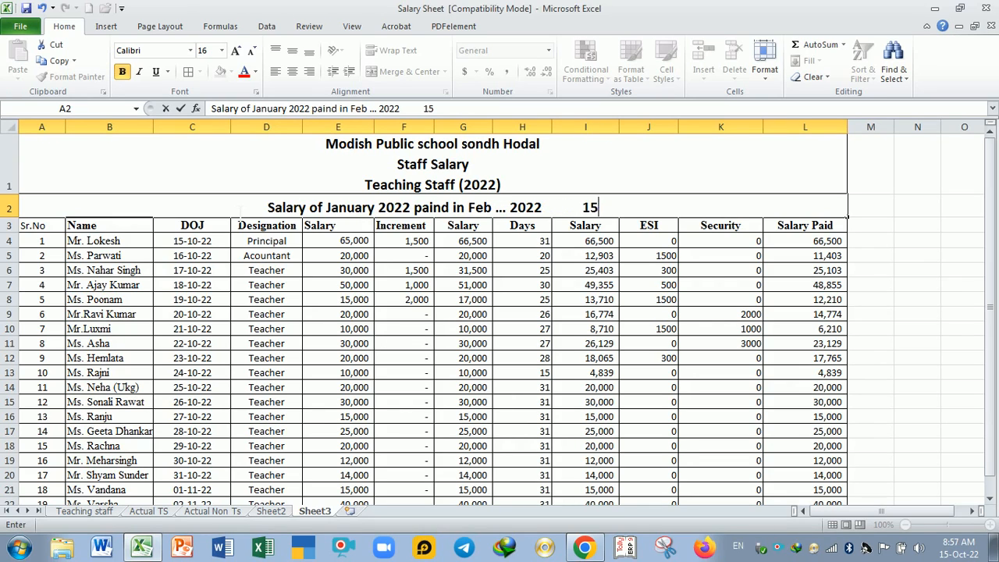
type("-")
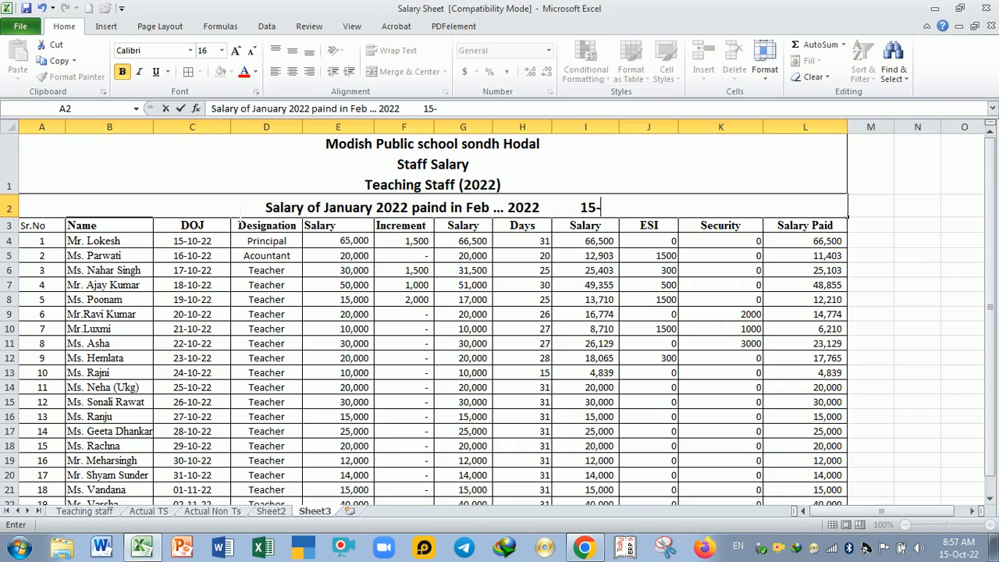
type("oct-")
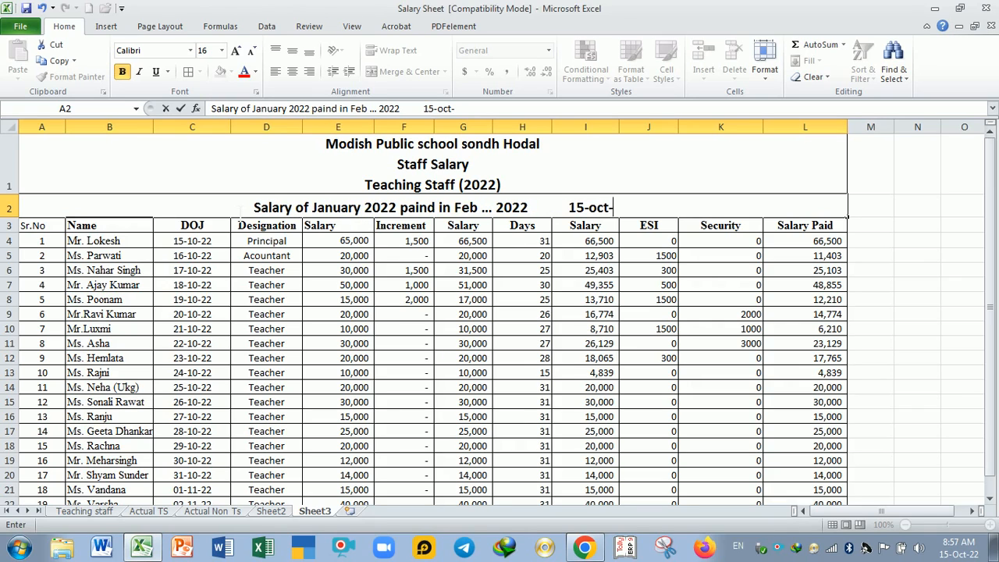
type("2022")
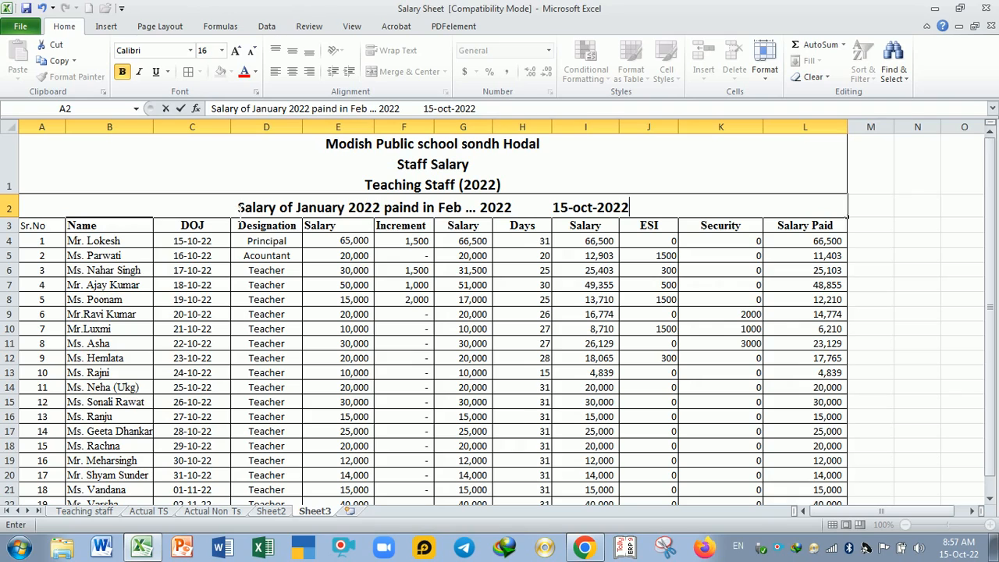
key("Return")
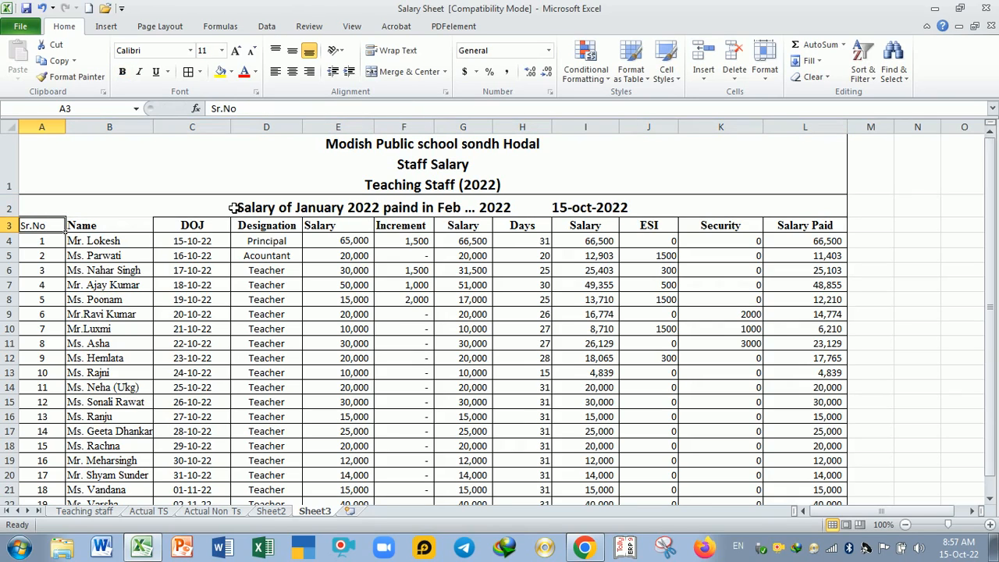
Step: Review the salary table's headings, increments, days, deductions and the formulas in the calculated salary columns
left_click(128, 227)
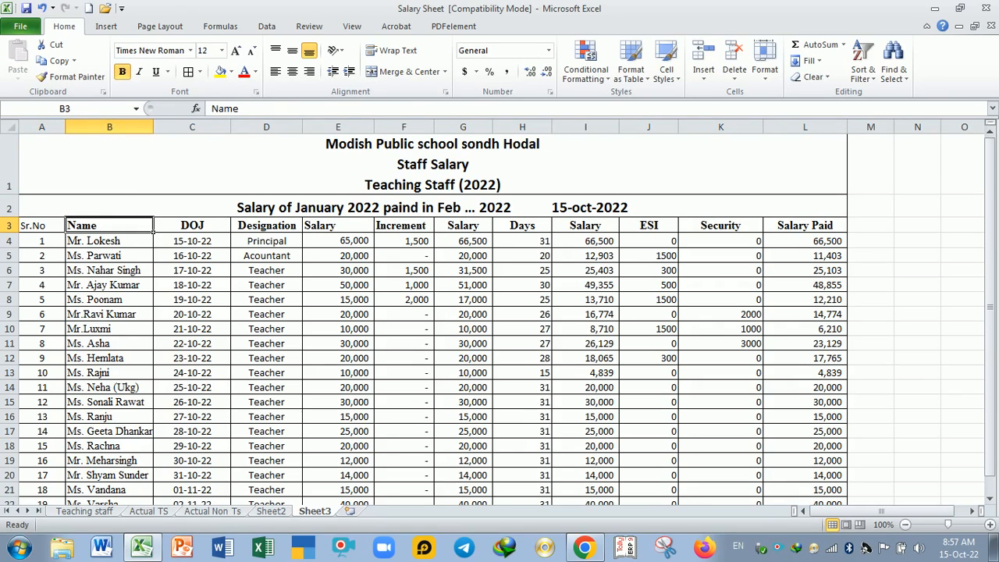
left_click(267, 300)
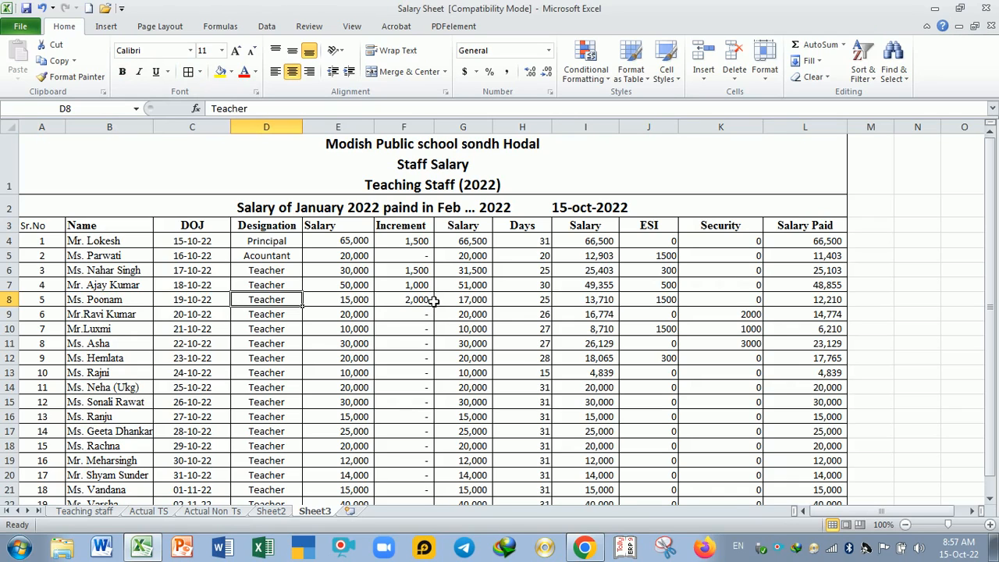
left_click(406, 242)
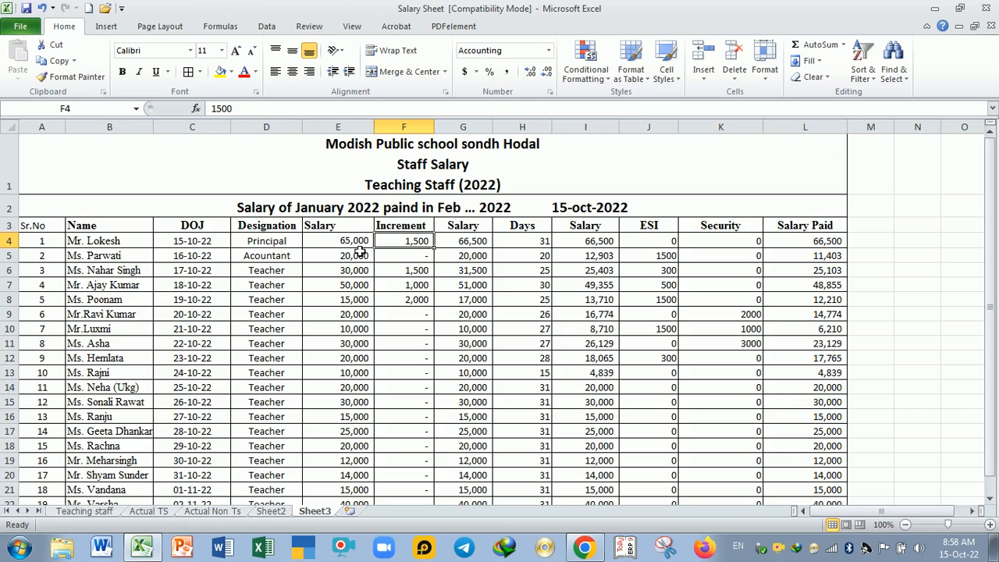
left_click(464, 245)
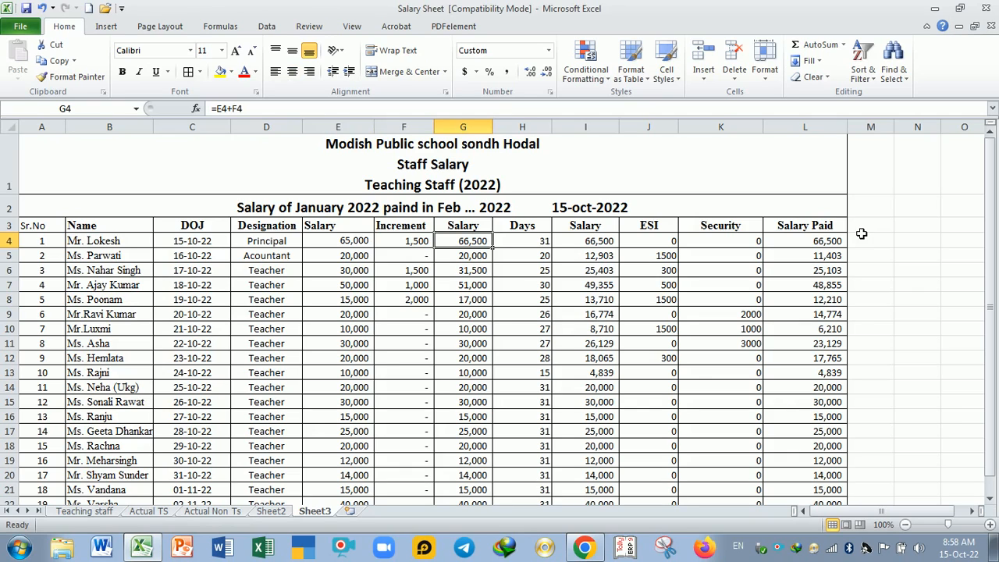
left_click(880, 211)
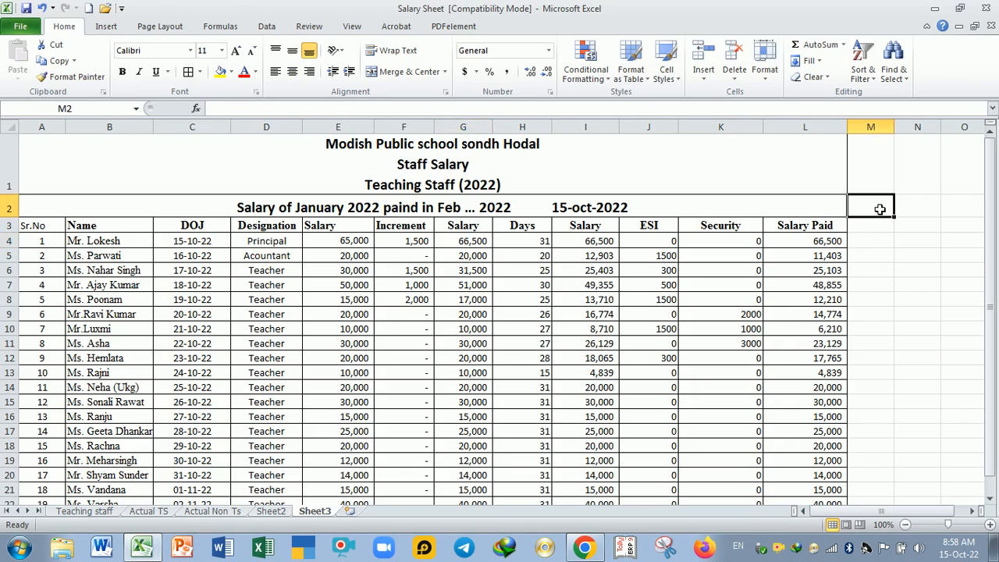
left_click_drag(812, 228, 834, 502)
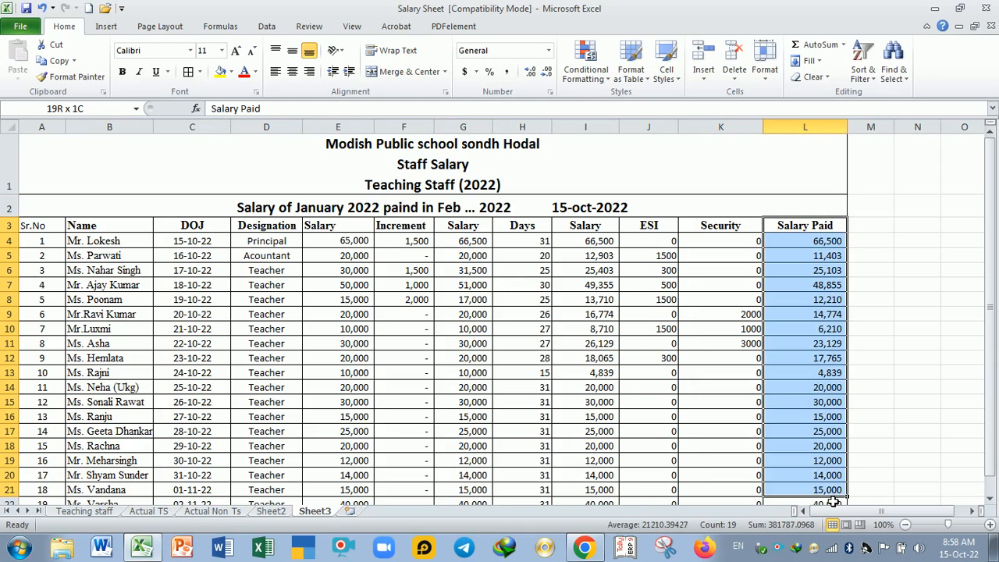
left_click(806, 232)
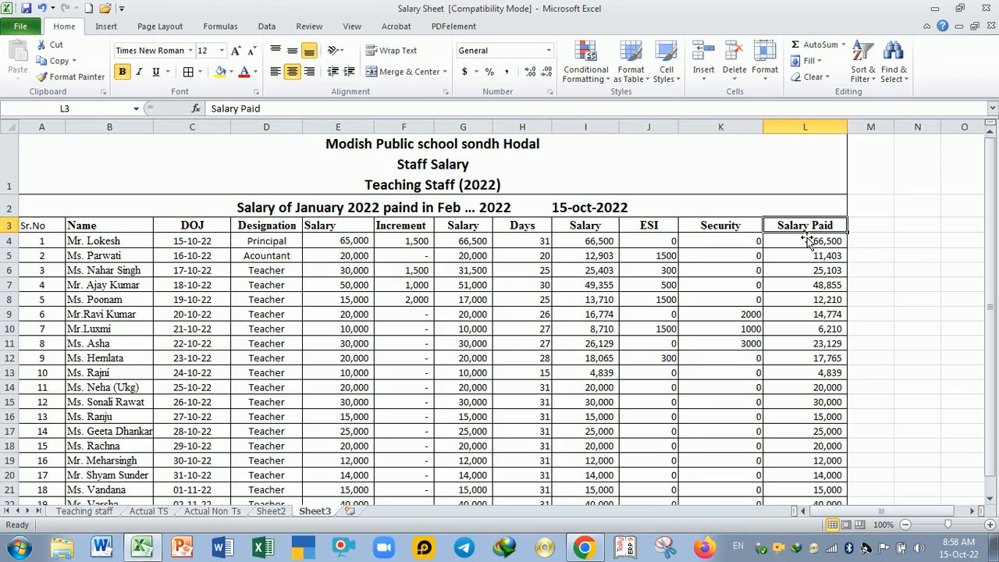
left_click(809, 241)
left_click(814, 232)
left_click(743, 232)
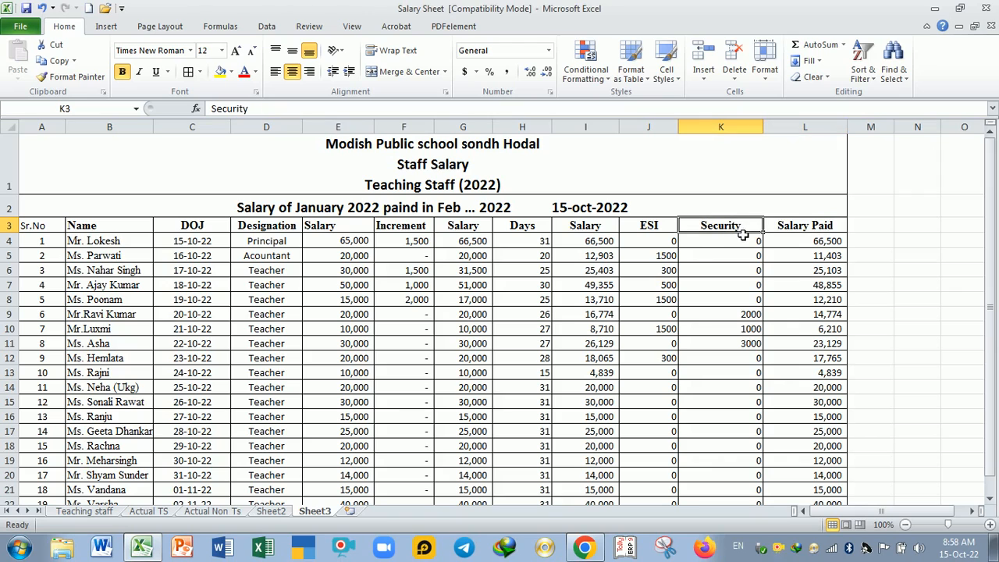
left_click(661, 233)
left_click(589, 231)
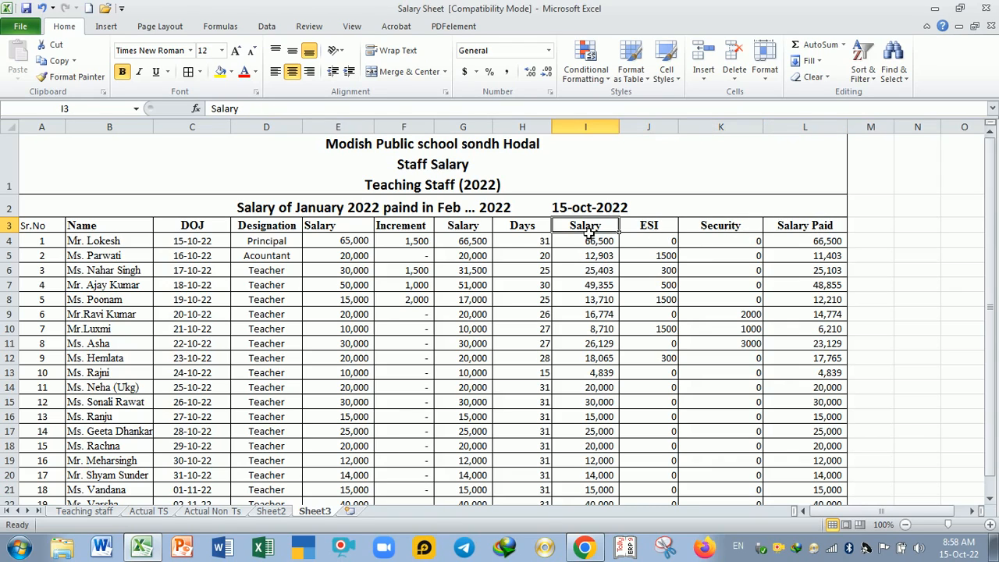
left_click(517, 241)
left_click(528, 270)
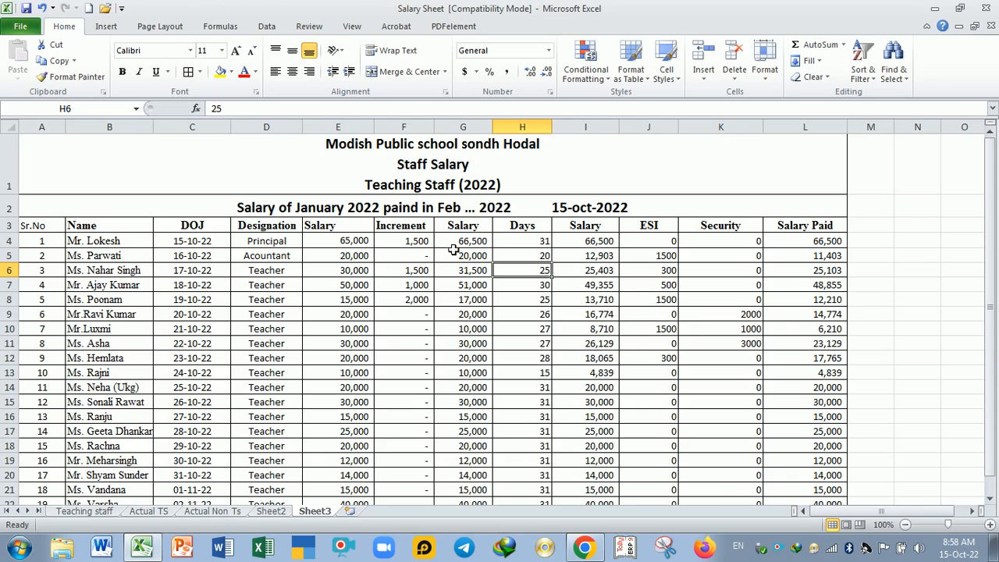
left_click_drag(456, 248, 448, 374)
left_click(470, 416)
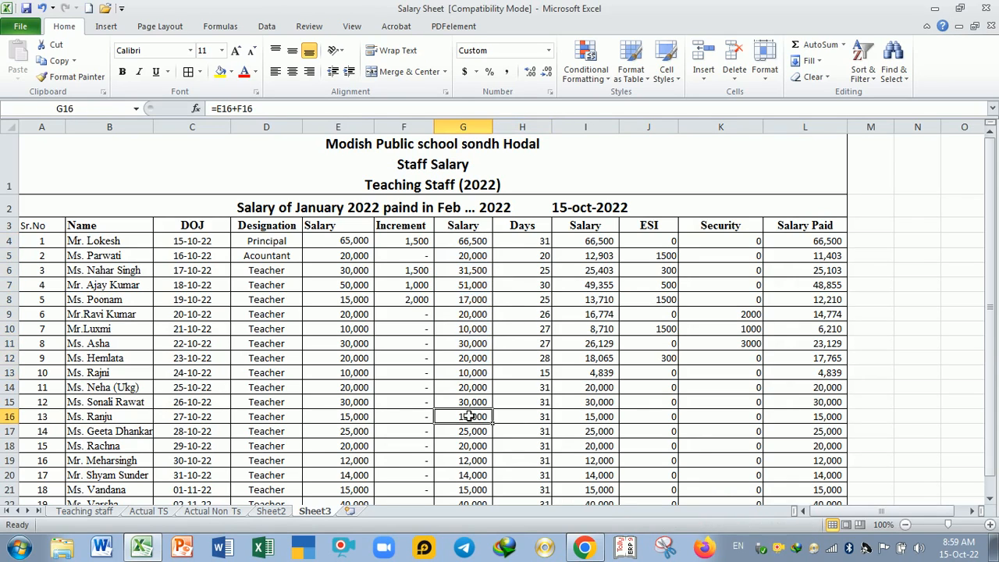
left_click(578, 370)
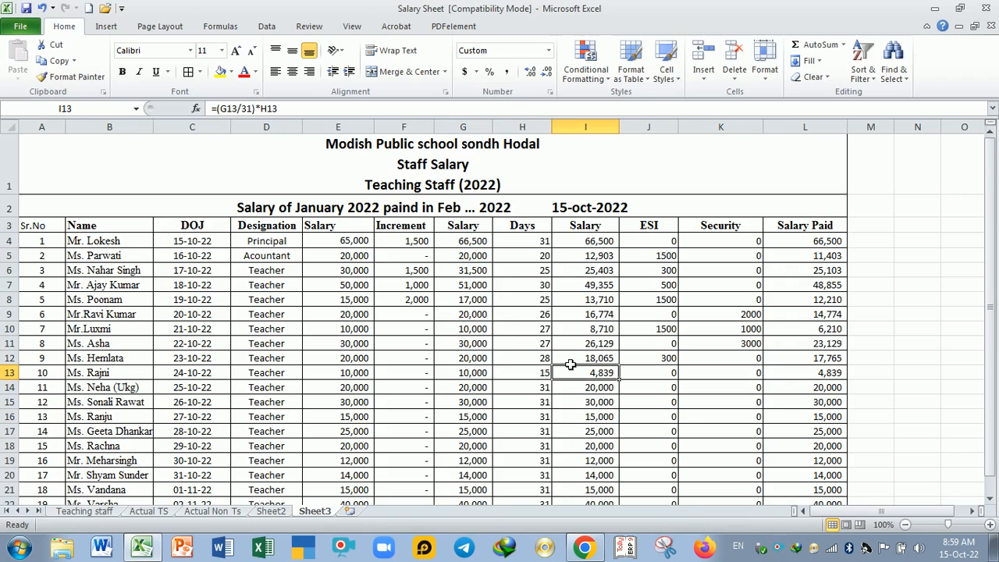